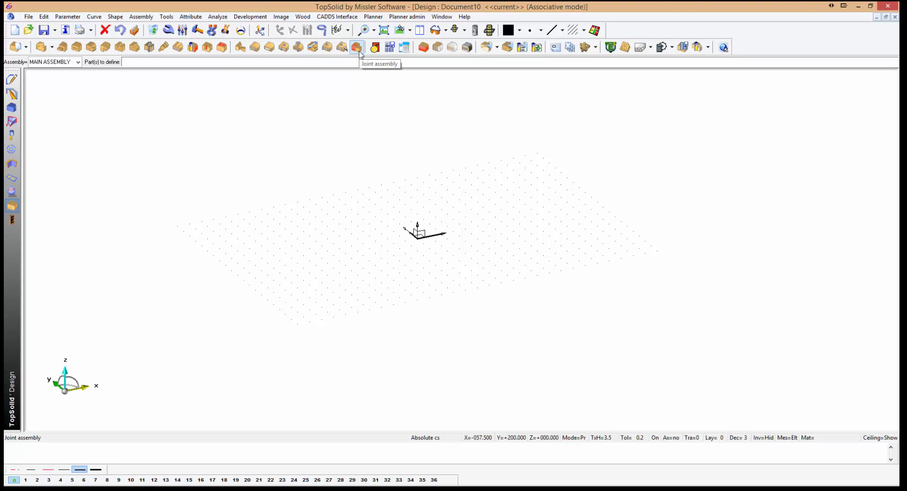
click(360, 55)
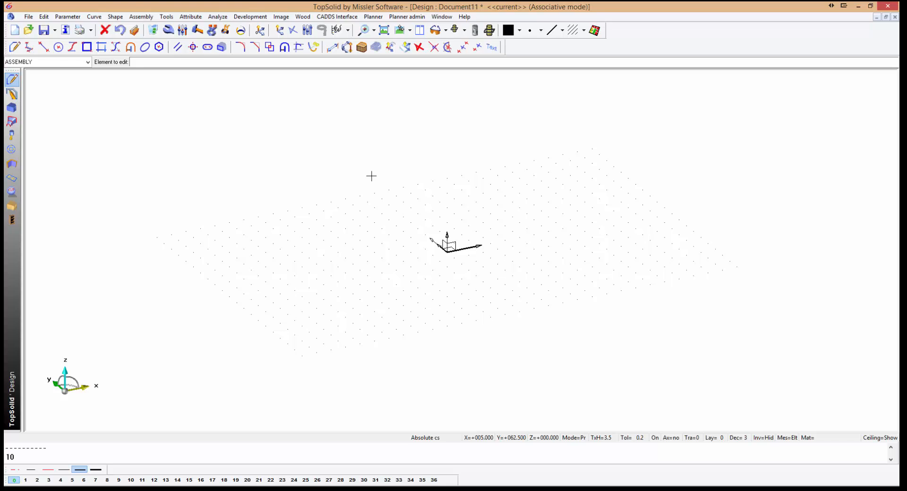
- Sketch a 3000 mm diameter circle centred on the origin in the top view
click(400, 30)
scroll(354, 221, down, 3)
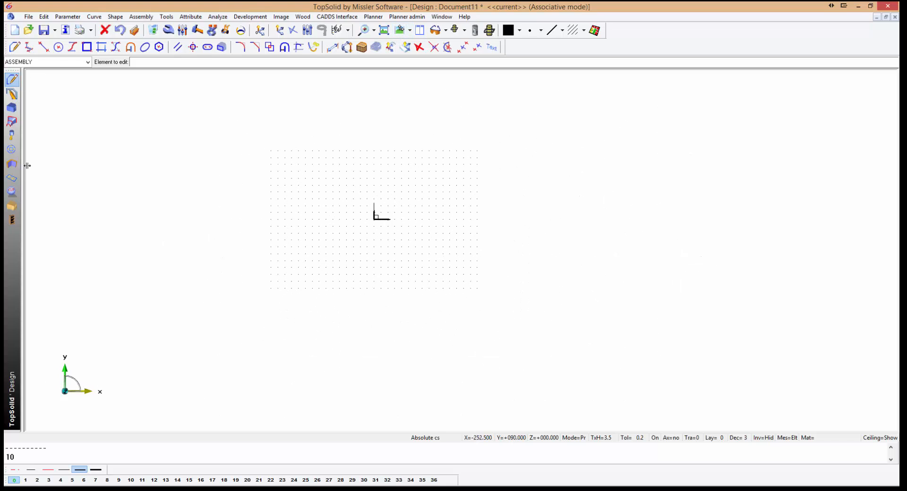
click(12, 93)
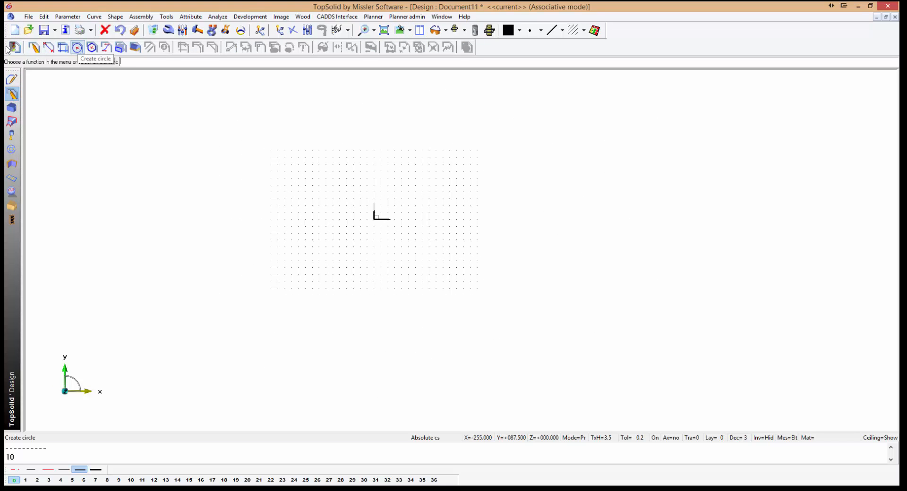
click(79, 48)
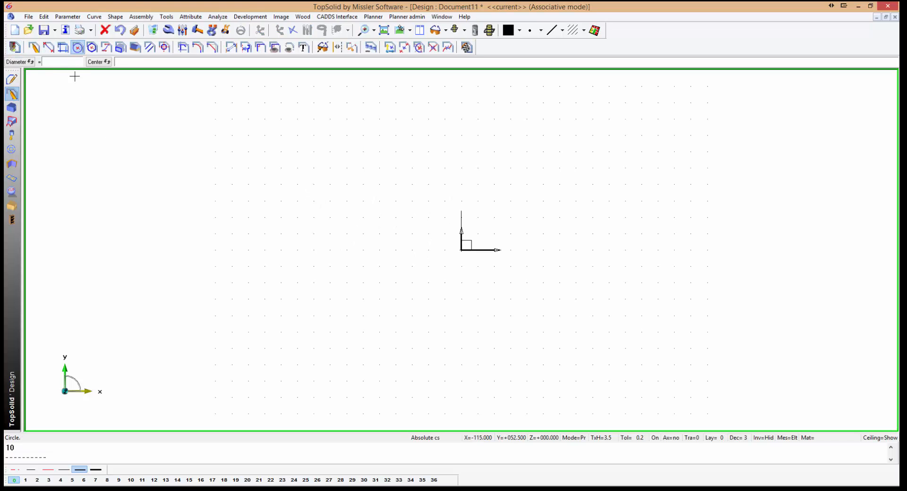
click(57, 62)
text(3000)
key(Return)
scroll(461, 251, down, 3)
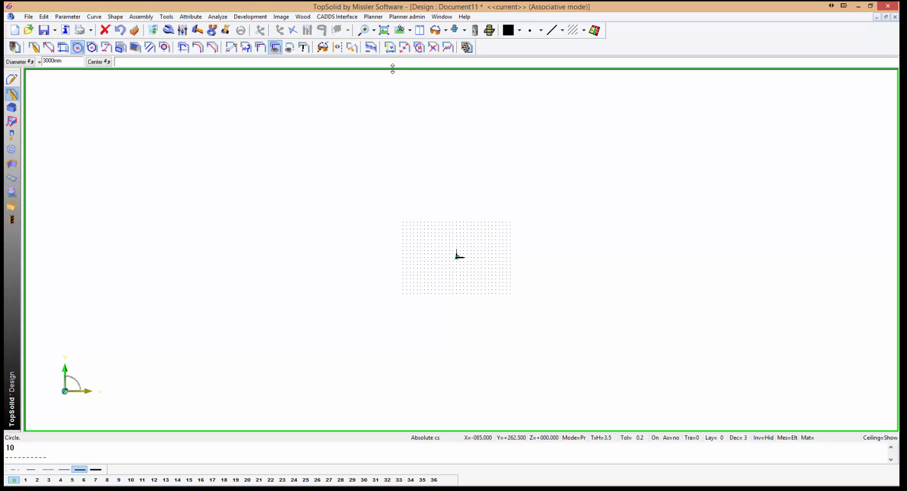
click(386, 31)
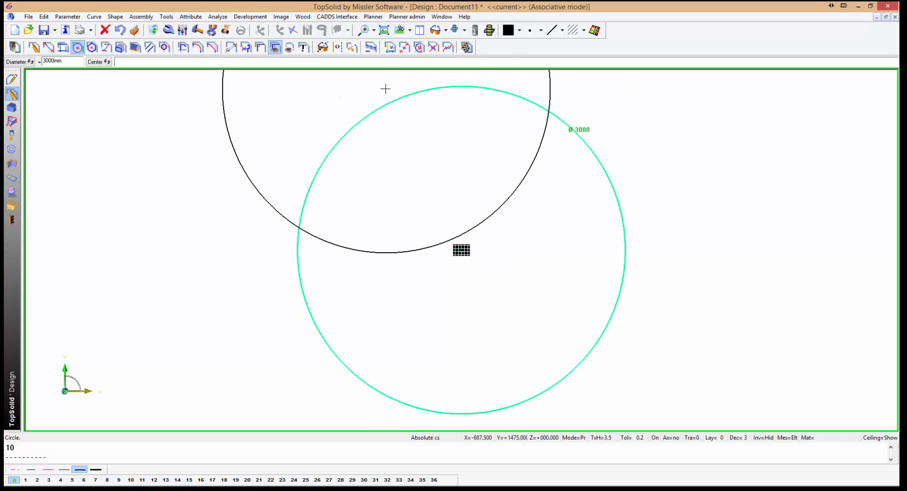
- Add a concentric 500 mm diameter circle at the origin and finish the sketch
double_click(66, 60)
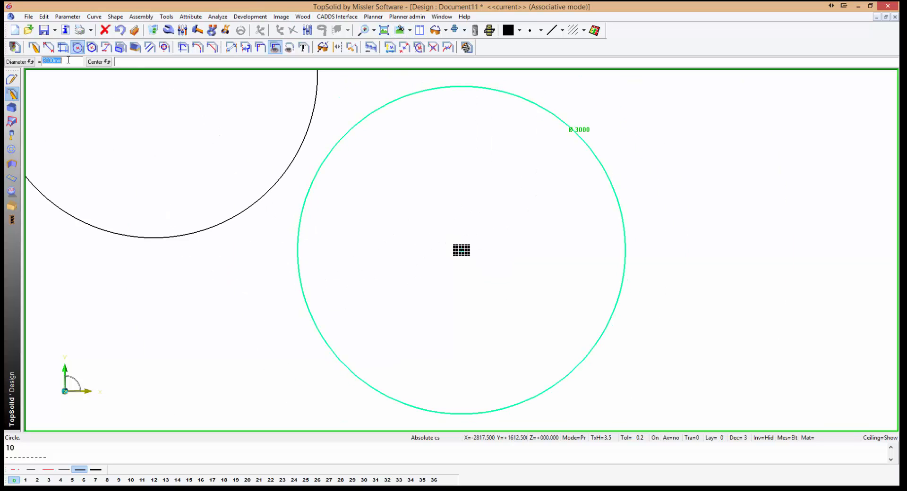
text(500)
key(Return)
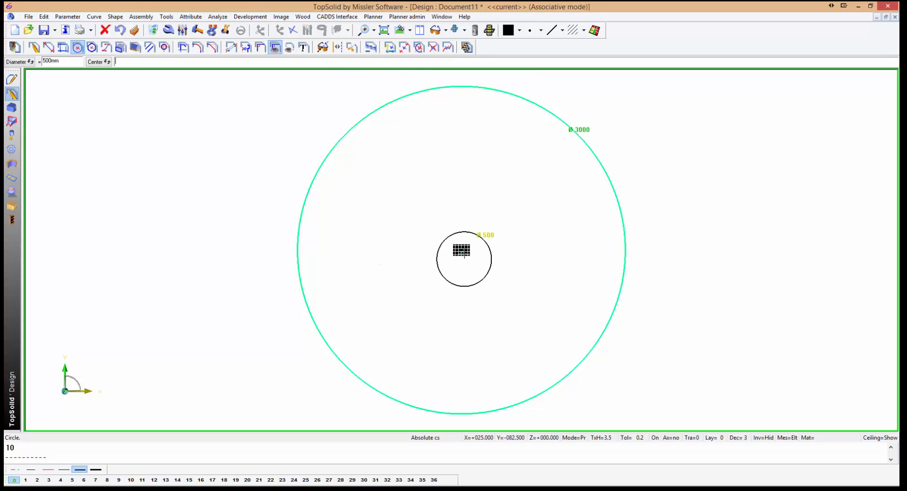
click(461, 250)
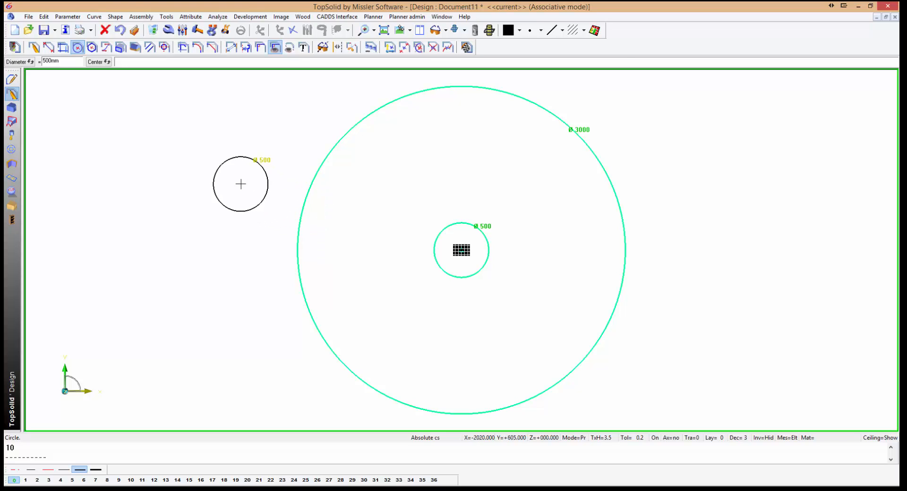
key(Escape)
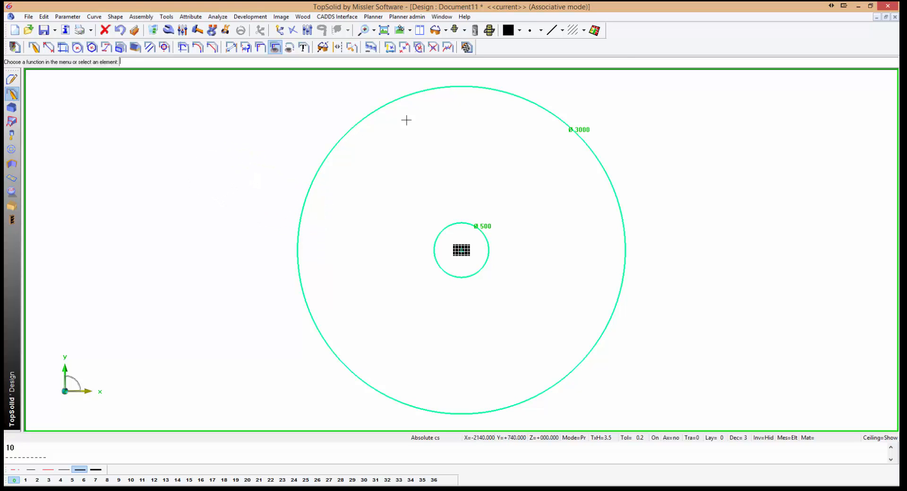
click(466, 47)
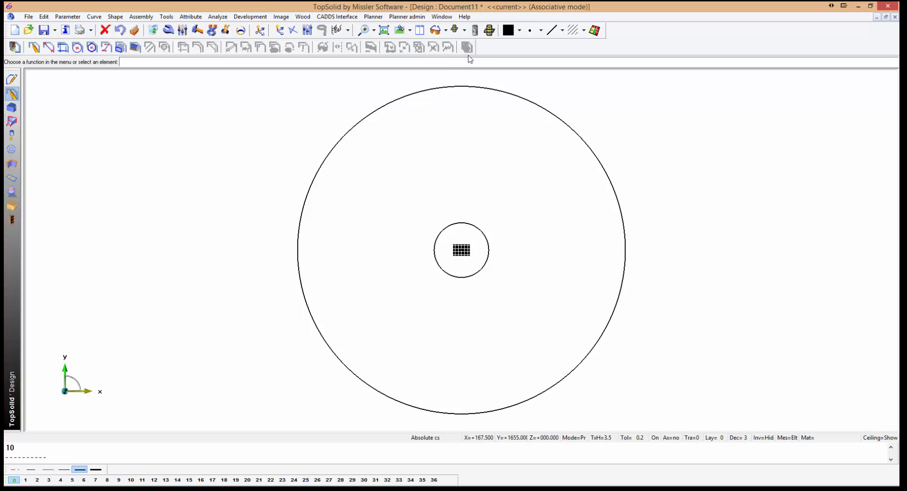
- Draw a vertical line from the origin up to a point beyond the outer circle
click(13, 81)
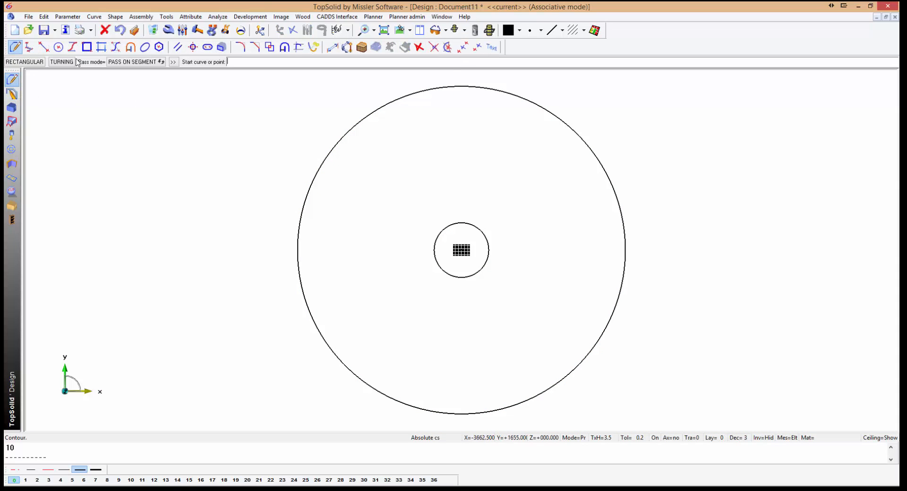
click(44, 46)
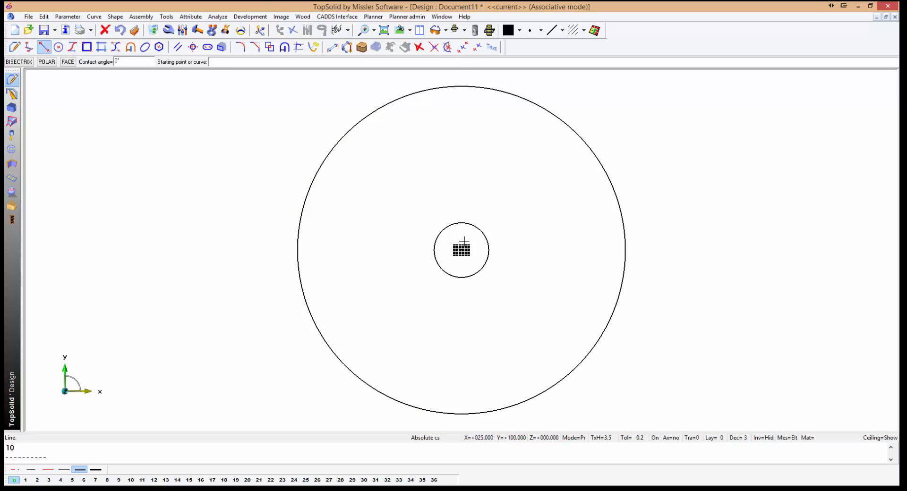
click(461, 249)
scroll(448, 220, down, 3)
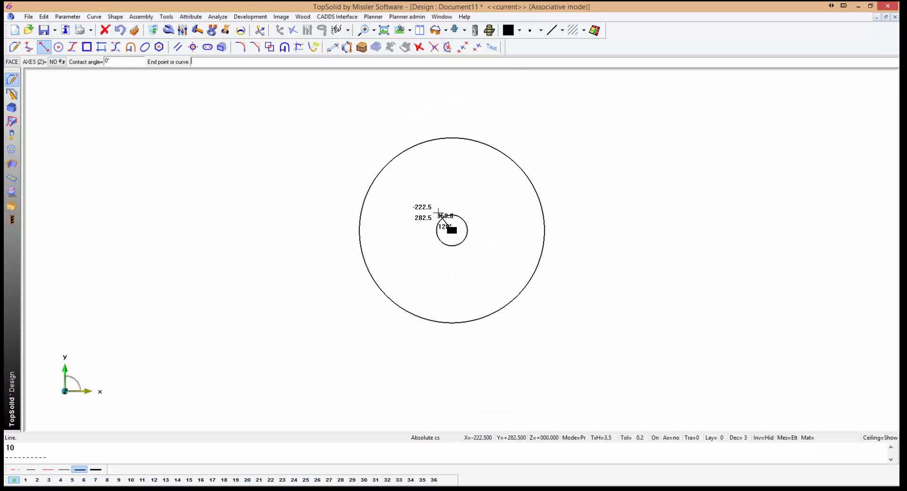
click(453, 122)
scroll(450, 126, up, 1)
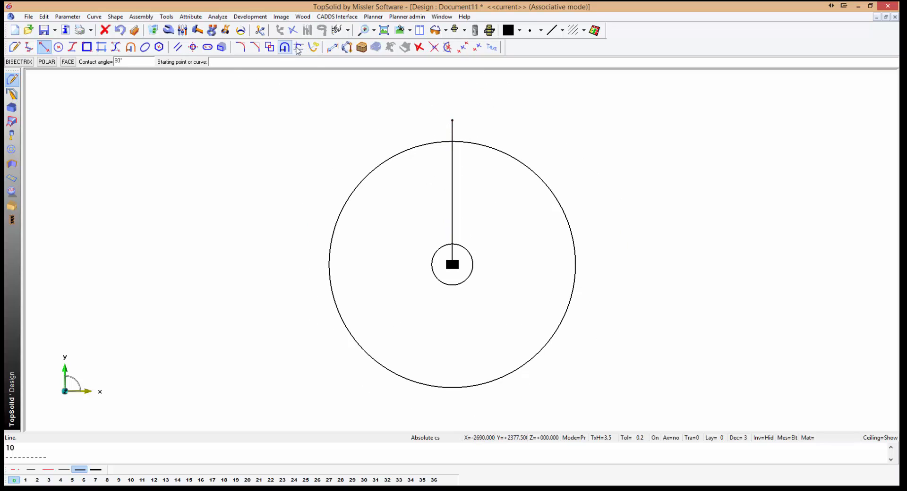
- Trim the vertical line at both circles, keeping only the portion between the inner and outer circle
click(299, 47)
scroll(465, 283, up, 2)
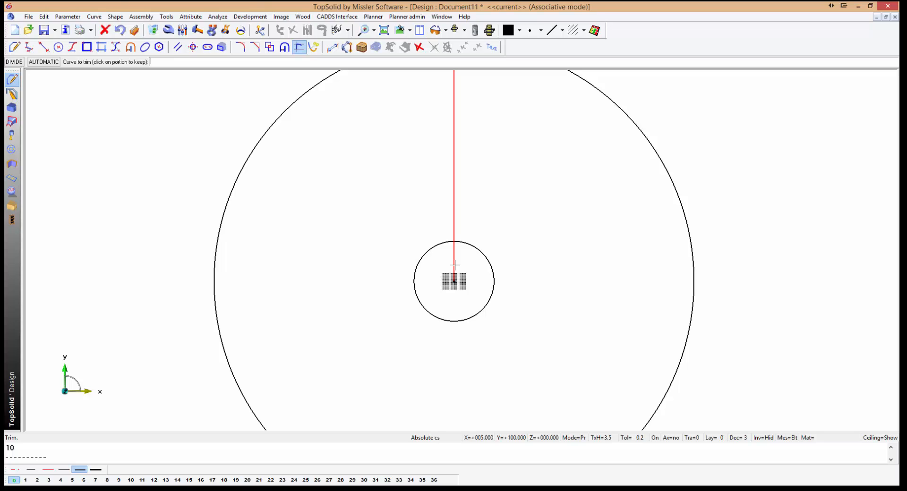
scroll(441, 302, down, 2)
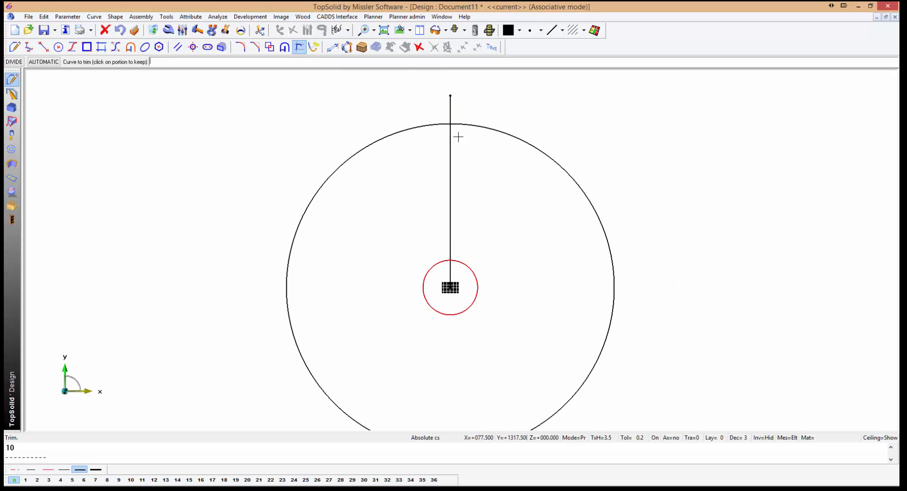
click(450, 115)
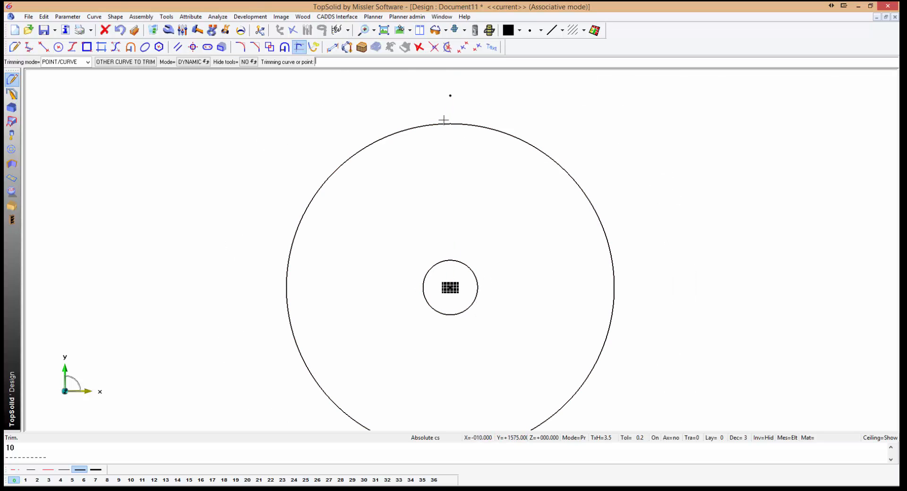
click(453, 262)
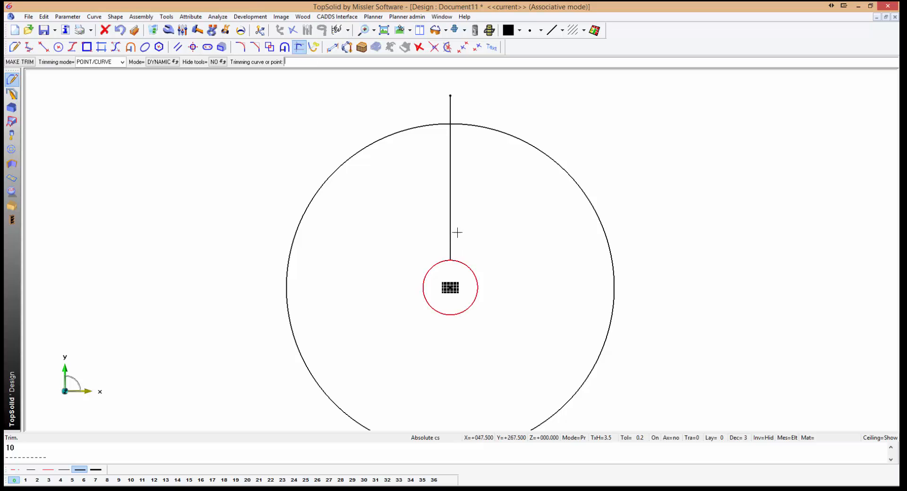
click(460, 125)
scroll(314, 177, down, 2)
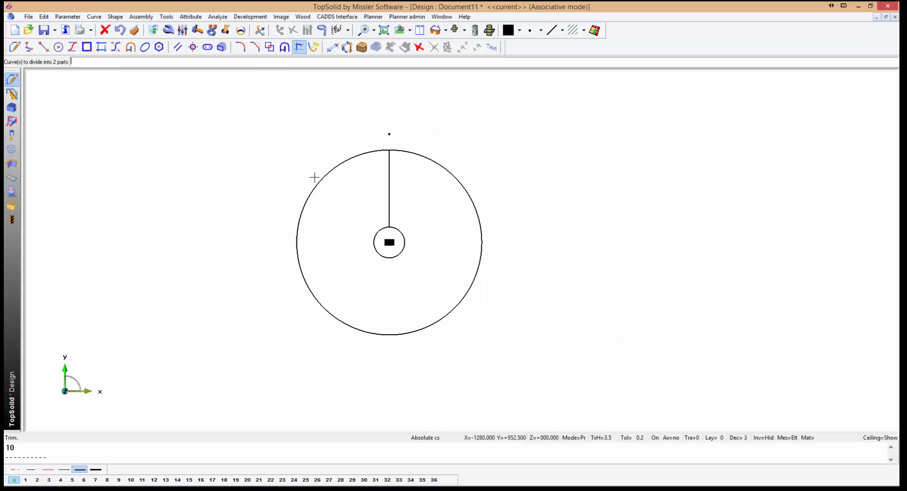
click(315, 177)
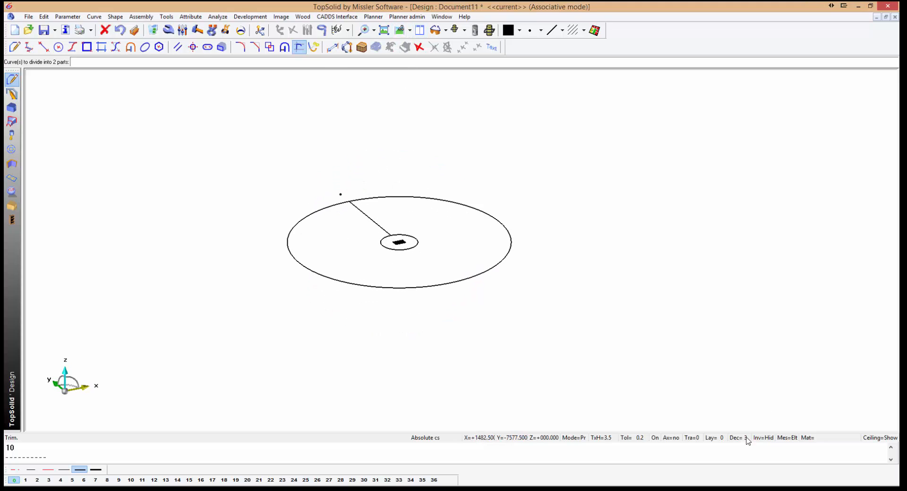
- Switch invisible elements to shown and extrude the two-circle profile into a 25 mm thick solid ring
click(764, 439)
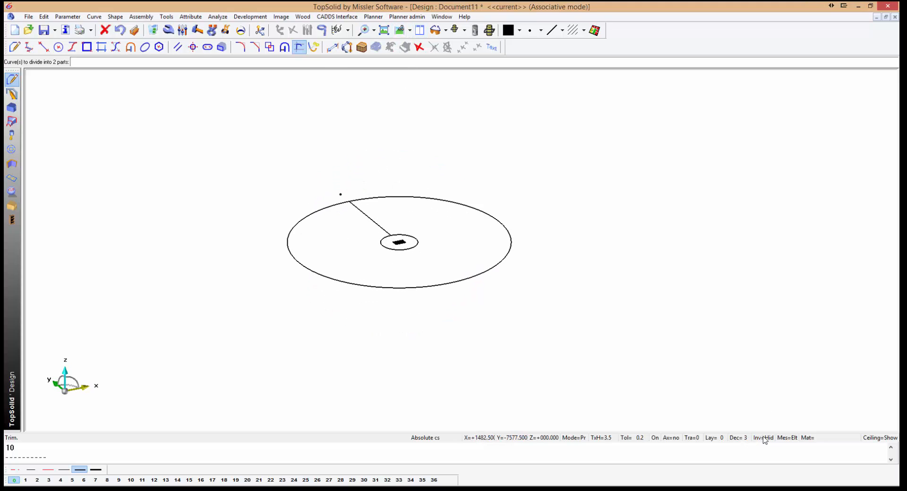
click(12, 108)
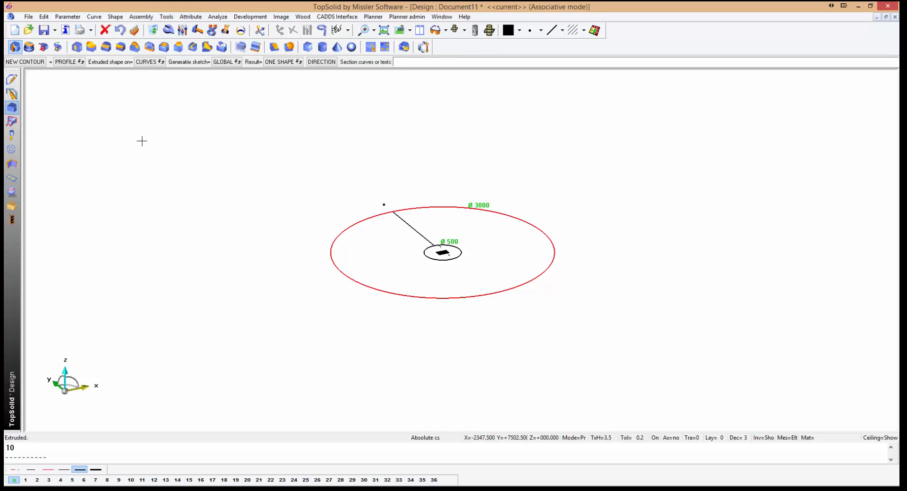
click(346, 231)
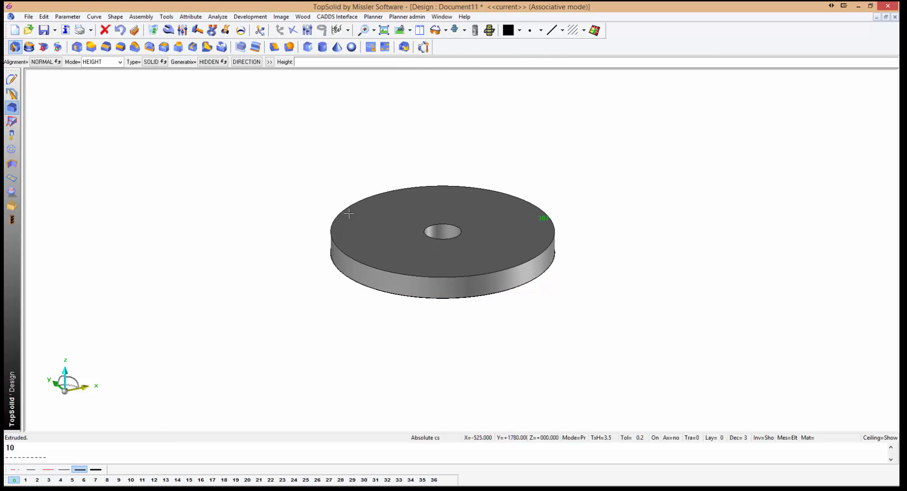
text(25)
key(Return)
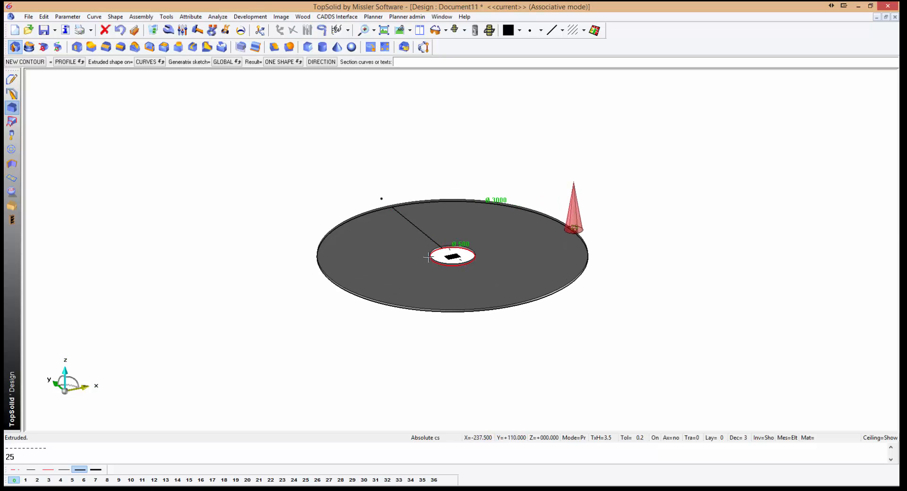
scroll(423, 229, up, 2)
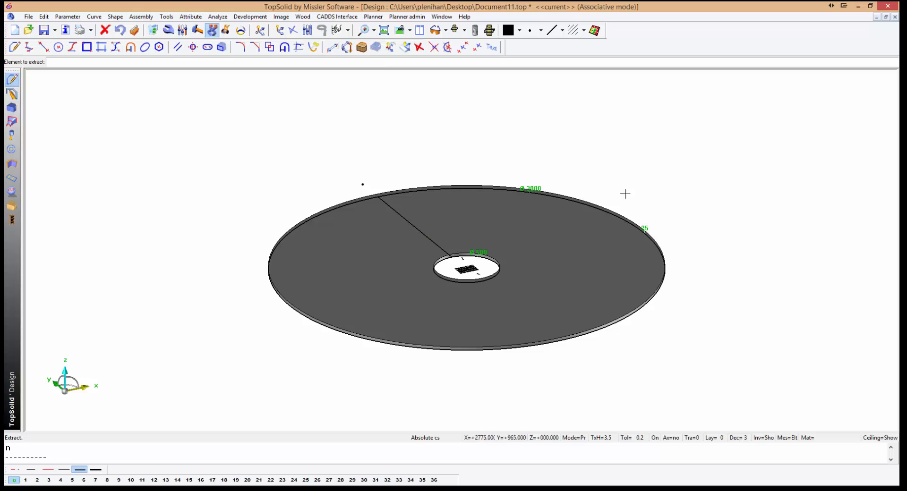
- Start a groove on the ring's top face, using the radial line as tool path and accepting the default directions
click(14, 207)
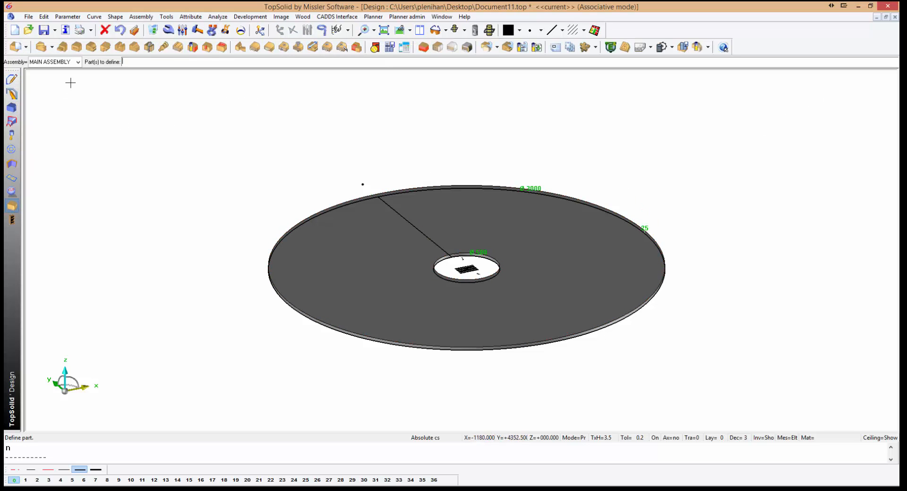
click(120, 47)
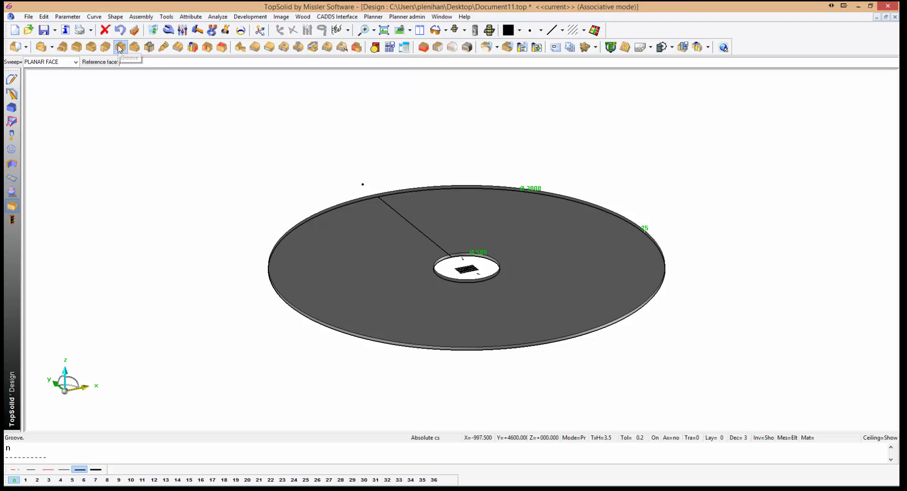
click(386, 222)
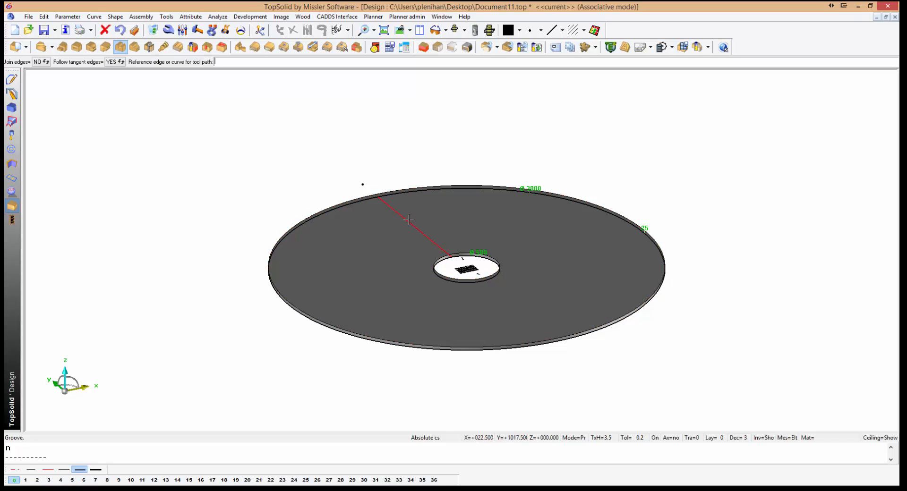
click(408, 220)
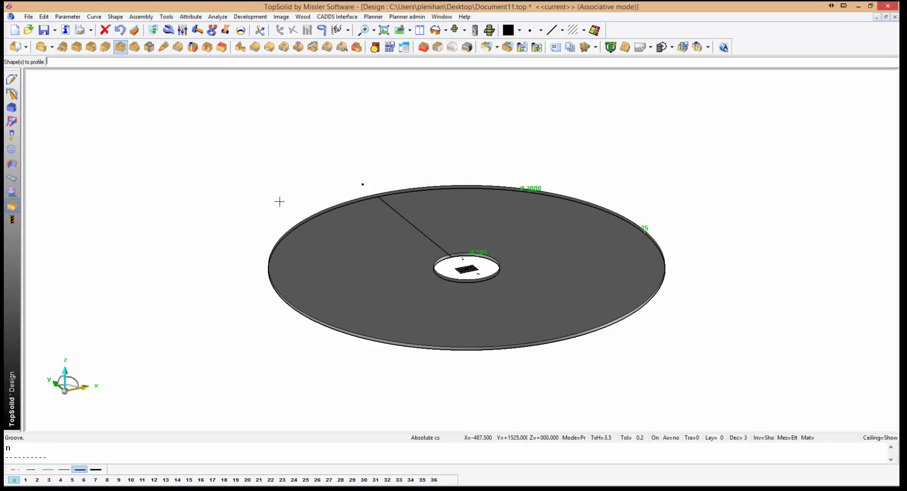
middle_click(228, 168)
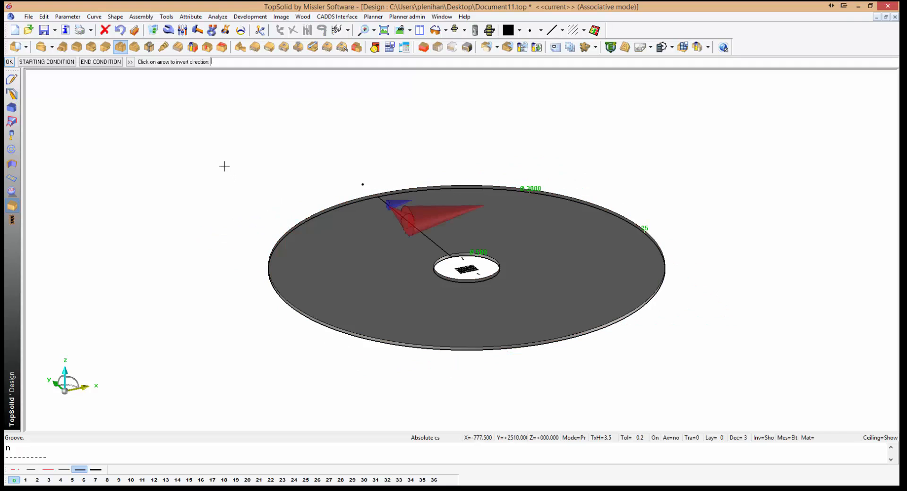
middle_click(178, 141)
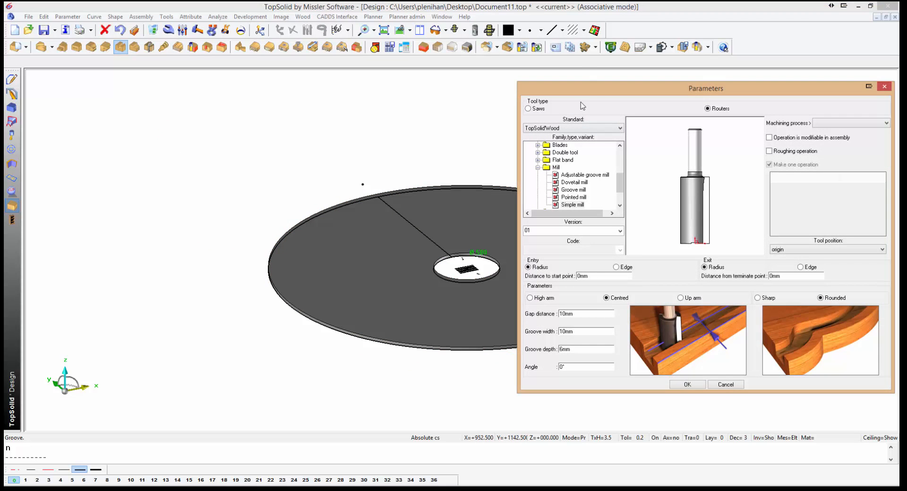
- Create the groove with gap distance 0, groove width t=18mm and groove depth t
drag(592, 93, 605, 91)
middle_drag(453, 220, 279, 198)
drag(614, 87, 540, 77)
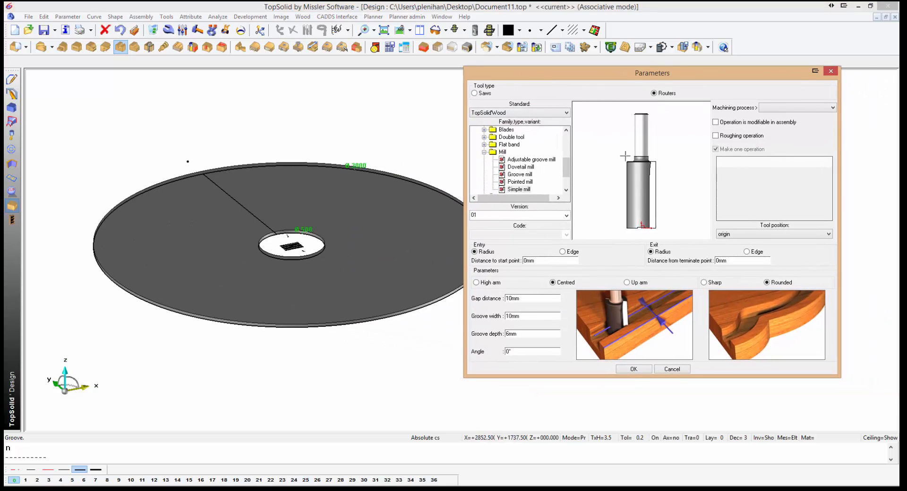
double_click(539, 297)
text(0)
key(Tab)
drag(536, 314, 475, 320)
text(t=18mm)
key(Tab)
text(t)
click(635, 369)
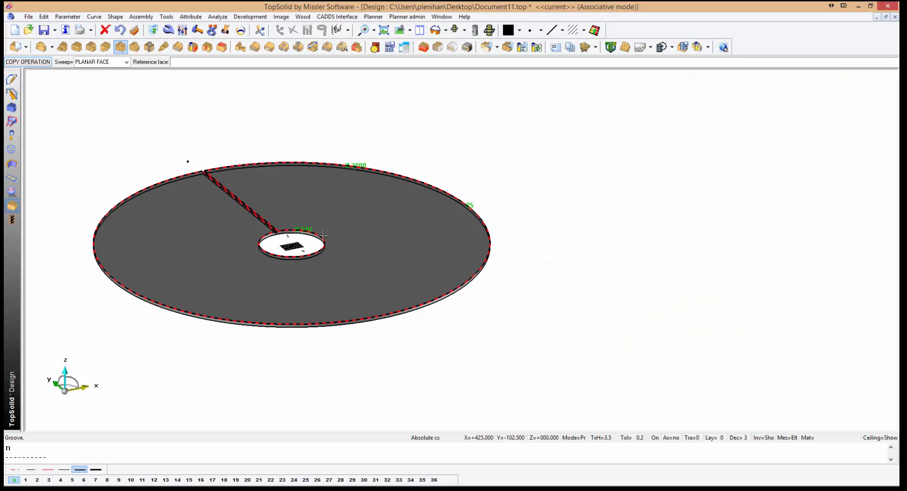
middle_drag(205, 197, 377, 242)
scroll(382, 240, up, 2)
scroll(382, 232, up, 4)
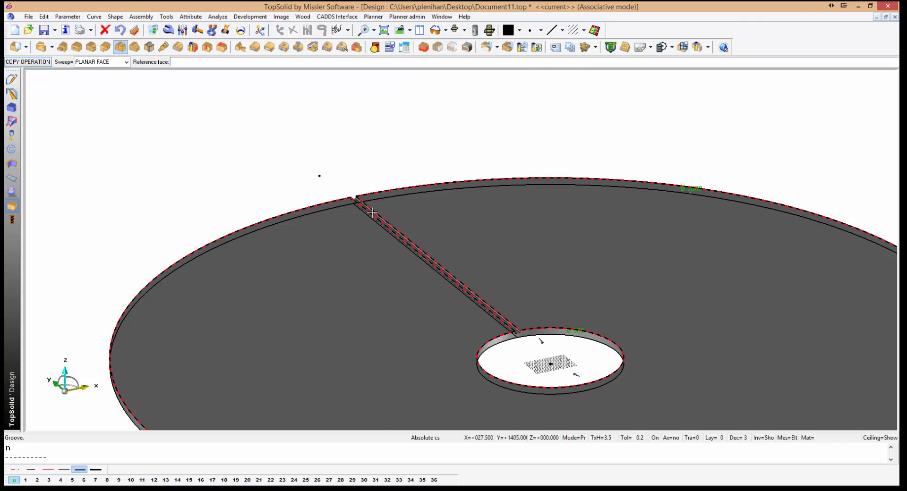
- Propagate the radial groove in a circular pattern about the Z+ axis over 360°, with total number n
scroll(338, 164, down, 3)
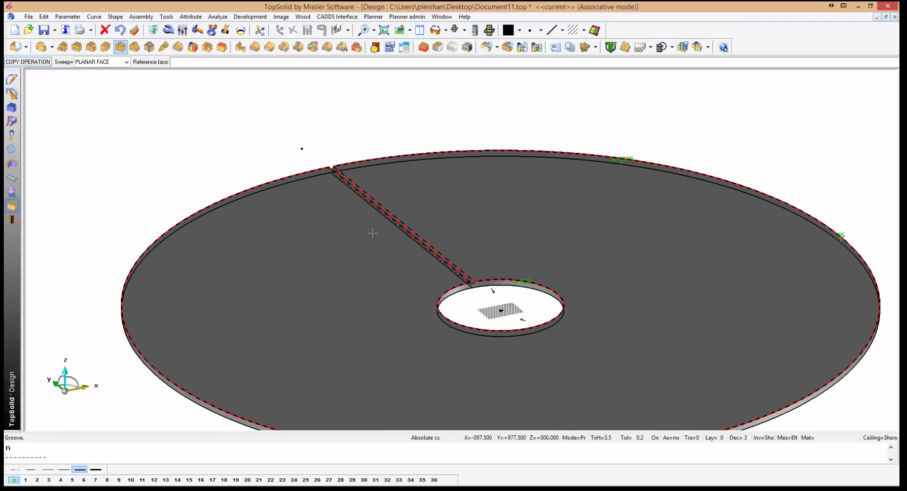
middle_drag(372, 233, 360, 206)
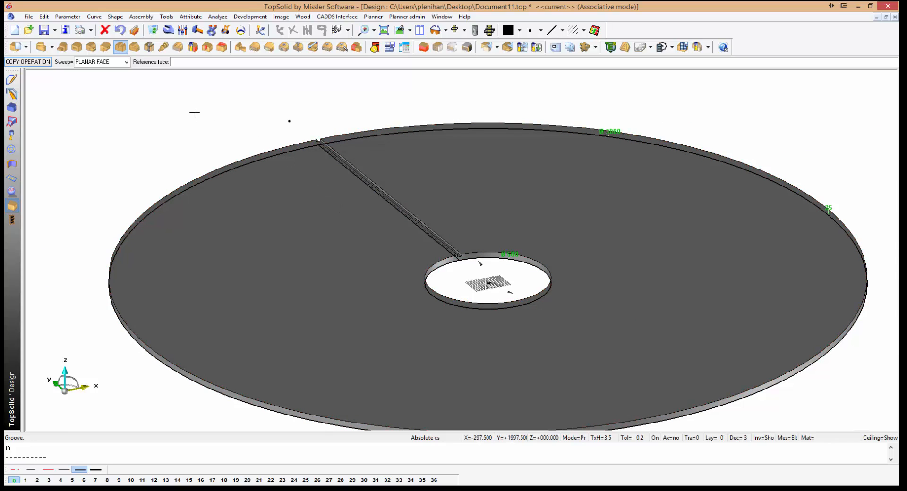
click(71, 20)
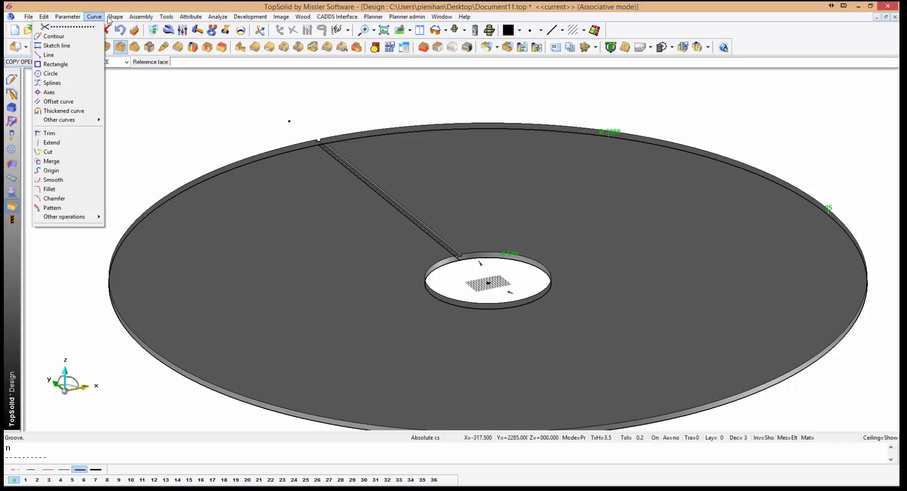
mouse_move(113, 19)
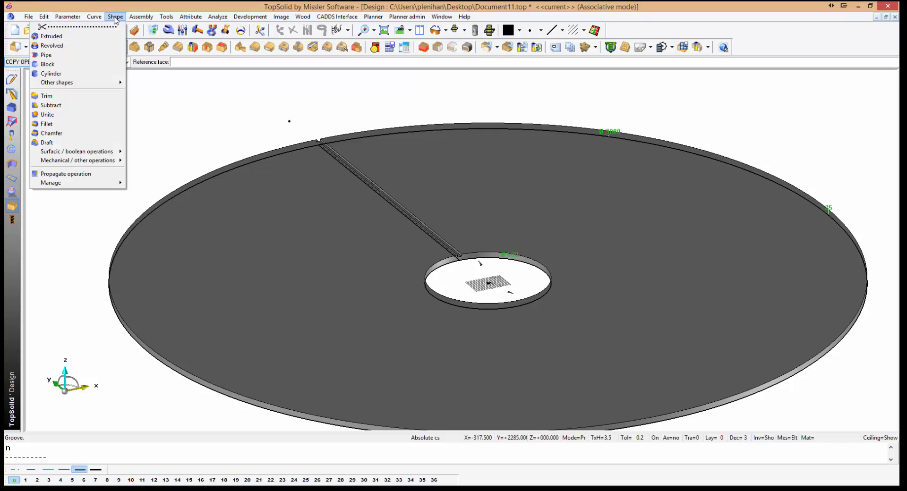
click(73, 176)
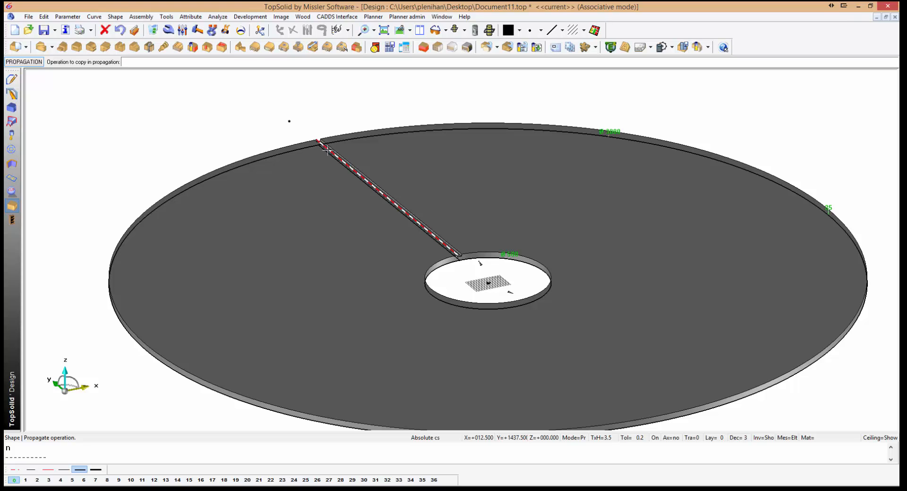
click(329, 149)
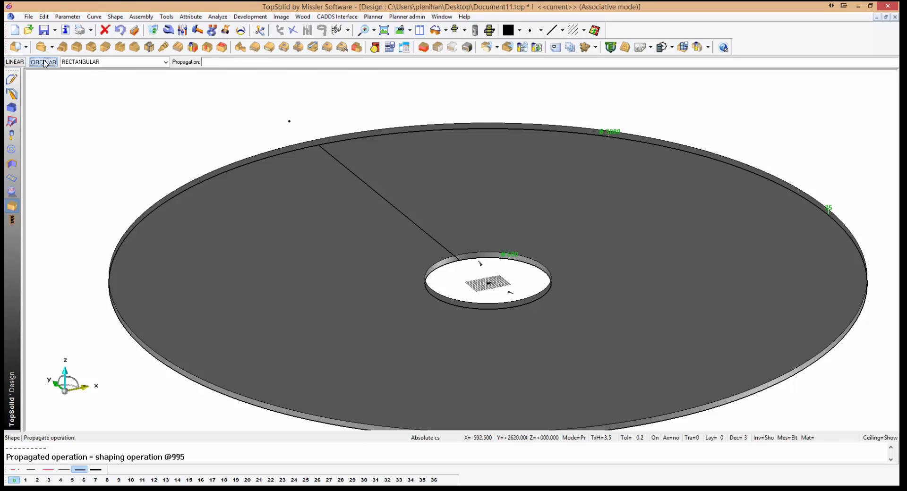
click(26, 62)
click(55, 61)
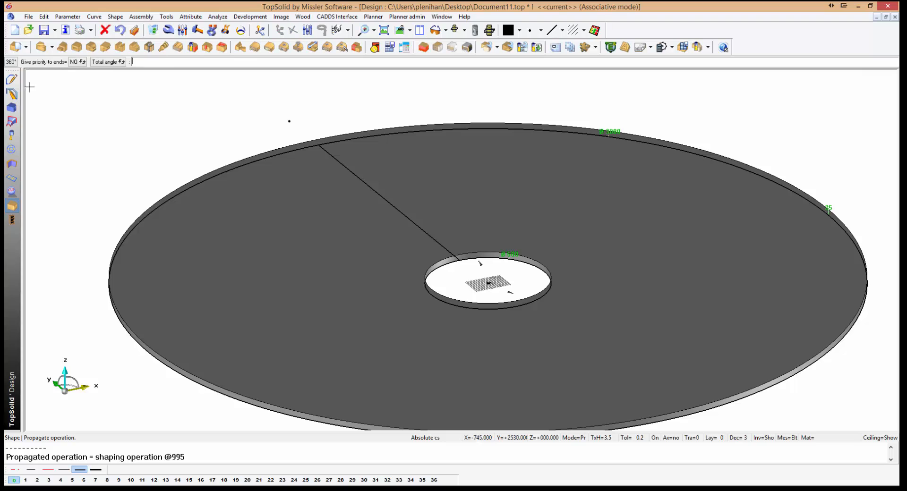
click(13, 62)
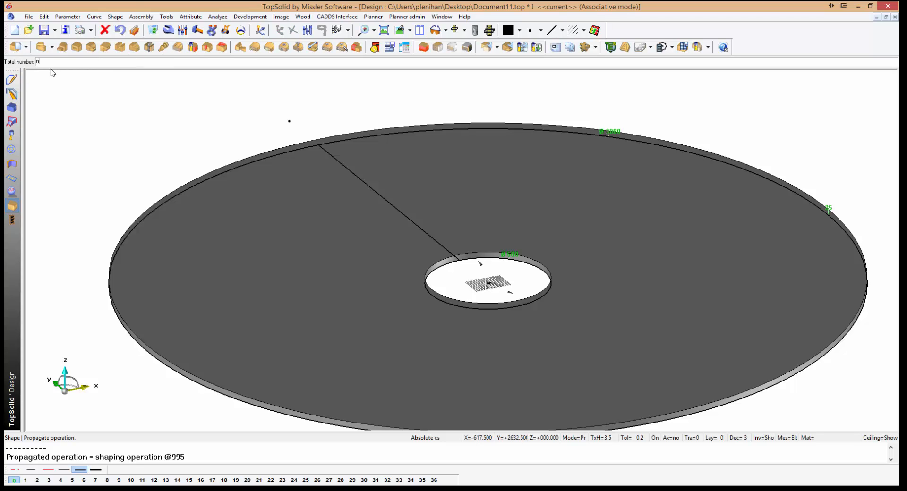
text(n)
key(Return)
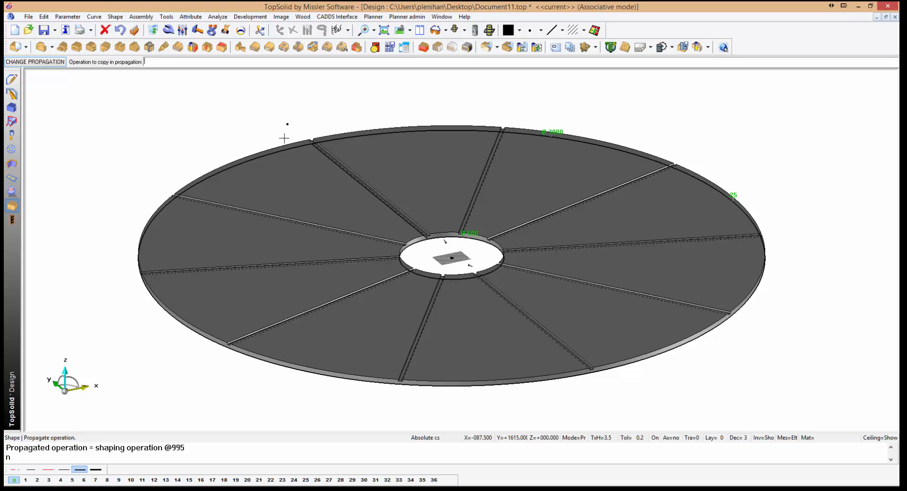
- Start extruding the thin profile along the original groove, shifting its origin face to the groove's bottom face
scroll(313, 136, up, 5)
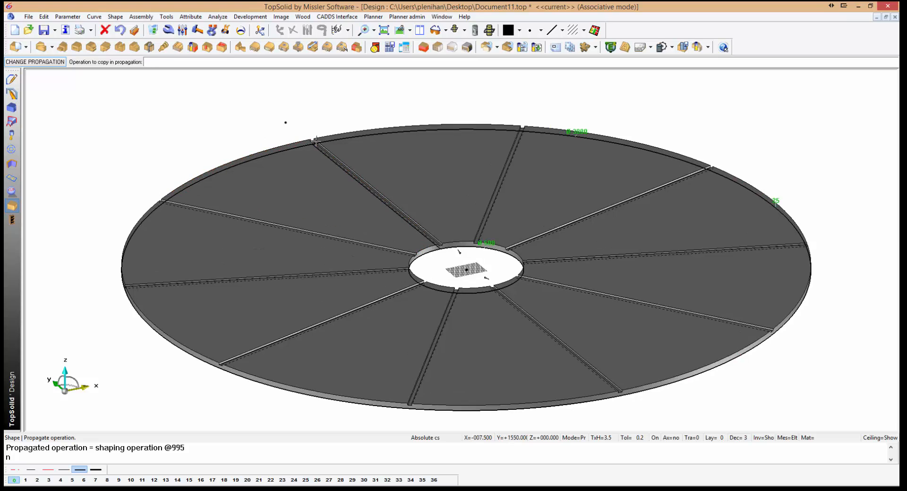
scroll(321, 134, down, 3)
click(319, 137)
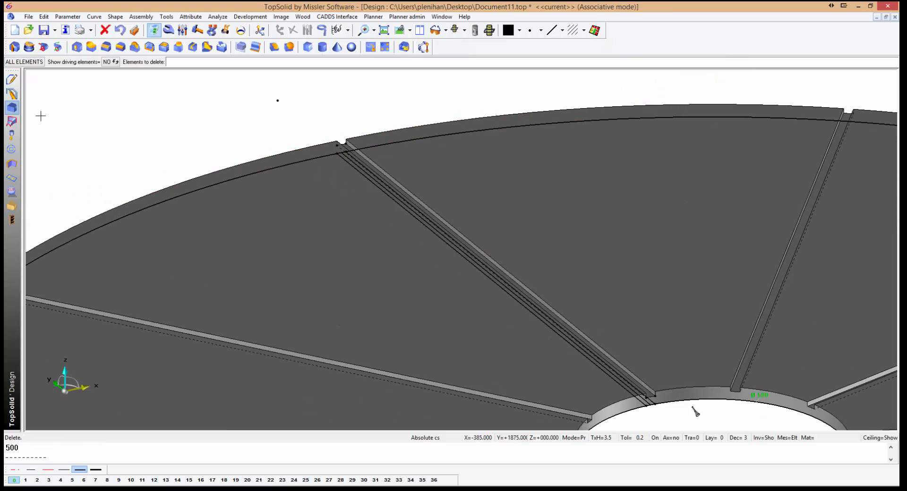
click(14, 47)
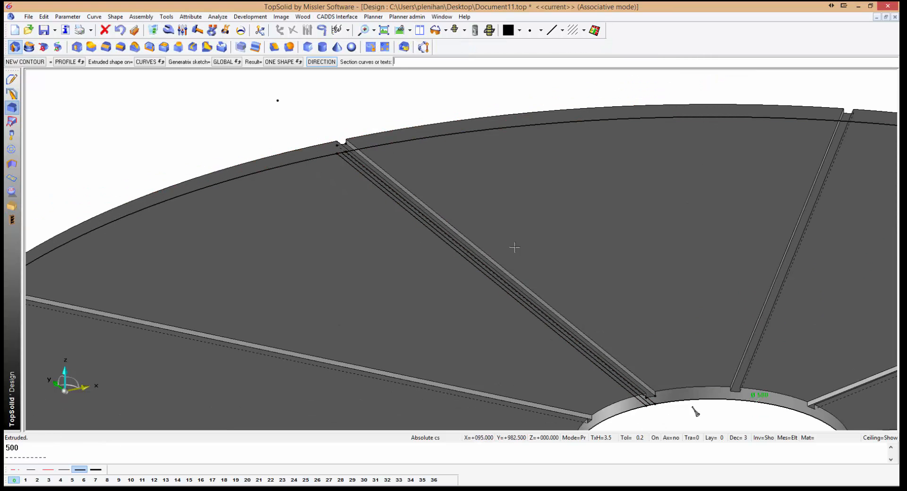
click(489, 277)
scroll(468, 176, down, 5)
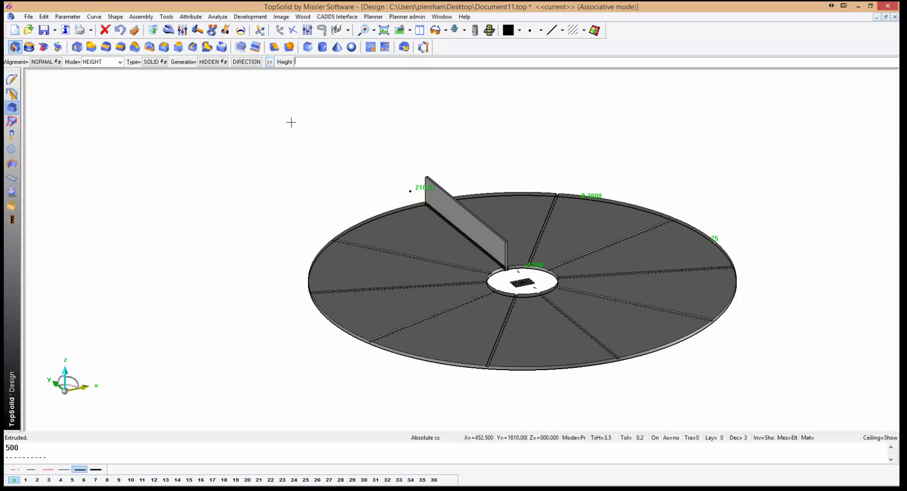
click(271, 62)
scroll(523, 276, up, 10)
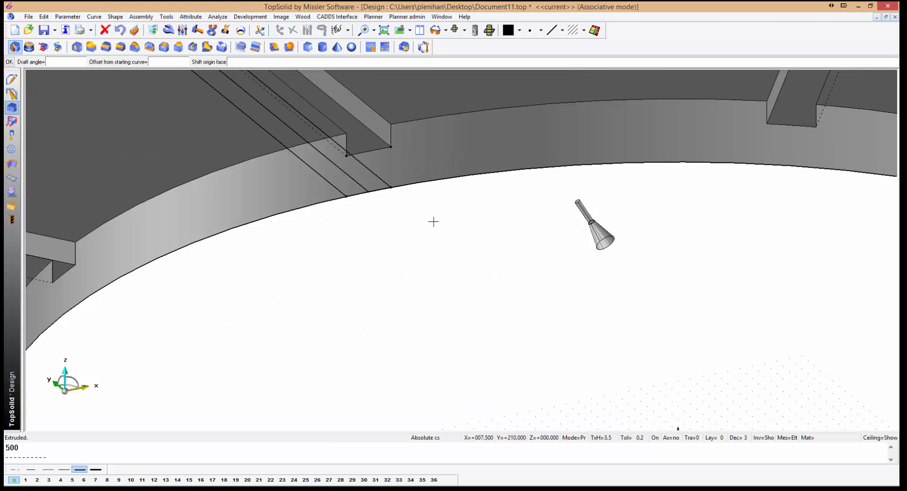
click(371, 140)
scroll(371, 140, down, 10)
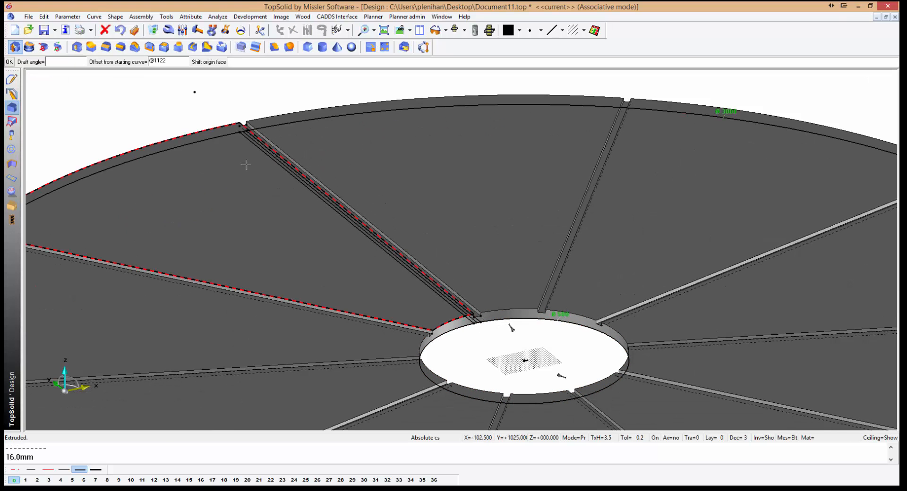
click(193, 110)
- Set the extrusion height to 500 mm and create the solid vertical panel in the groove
scroll(375, 118, down, 5)
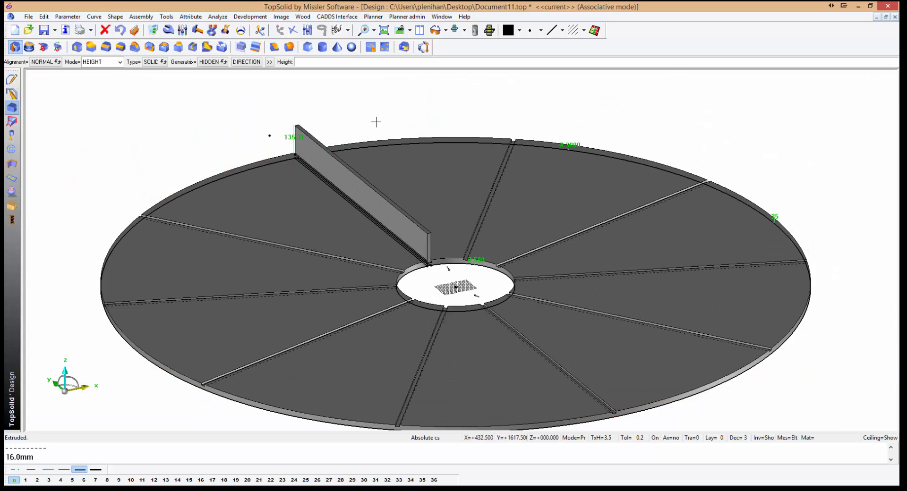
text(500)
key(Return)
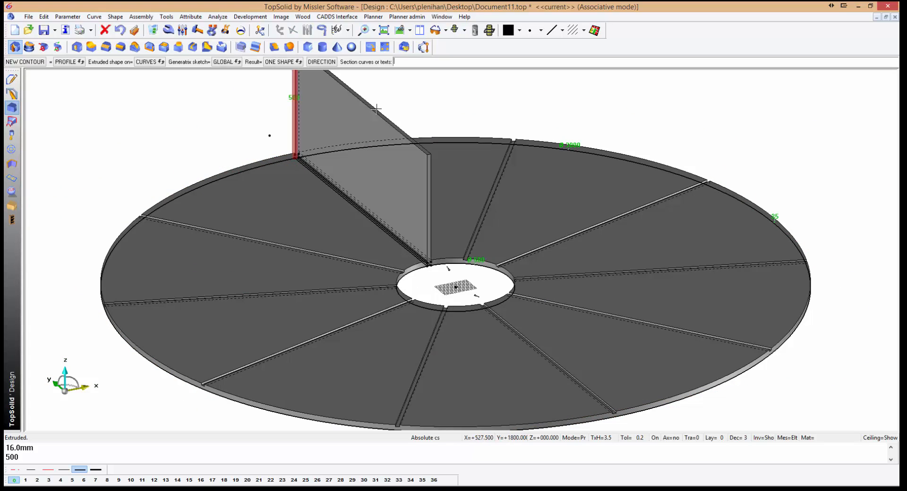
middle_drag(311, 173, 342, 212)
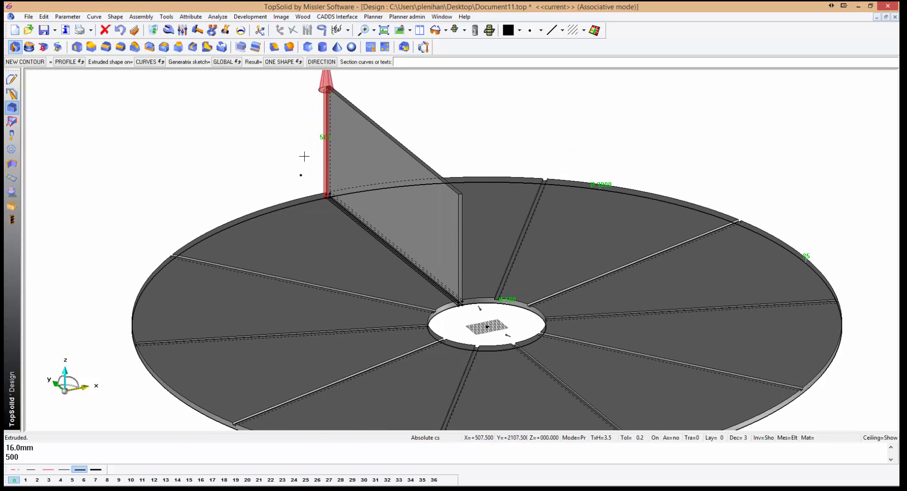
- Repeat the vertical panel in a circular pattern about the Z+ axis over 360°, with total number n
click(44, 16)
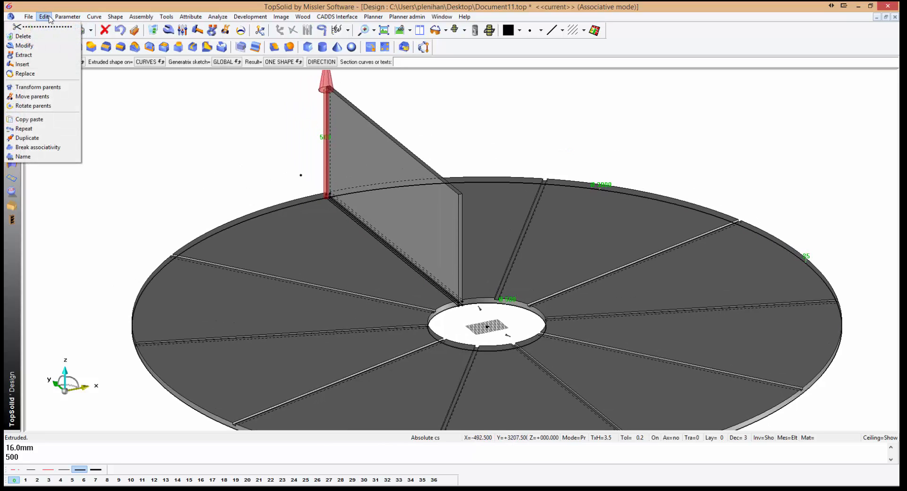
click(26, 129)
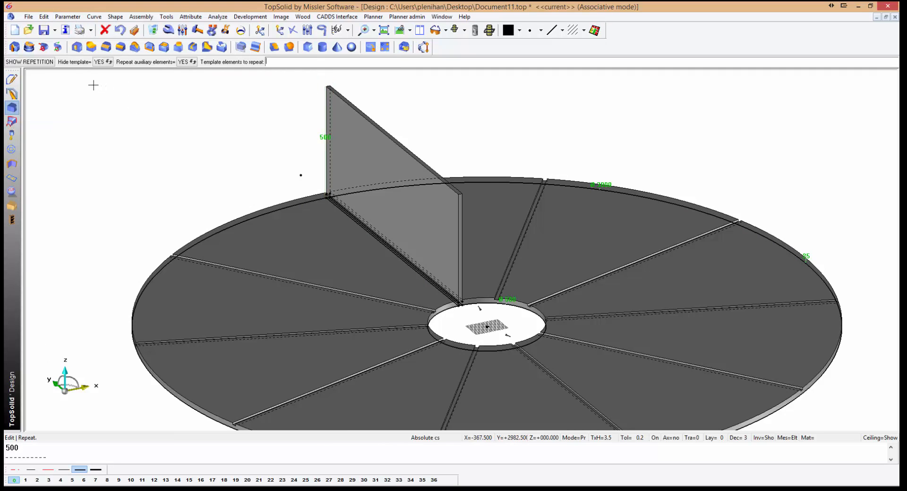
click(370, 142)
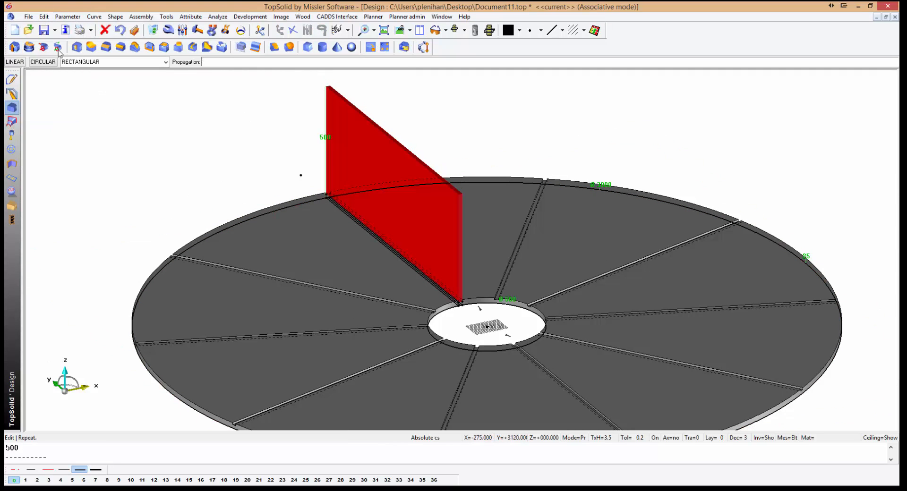
click(43, 62)
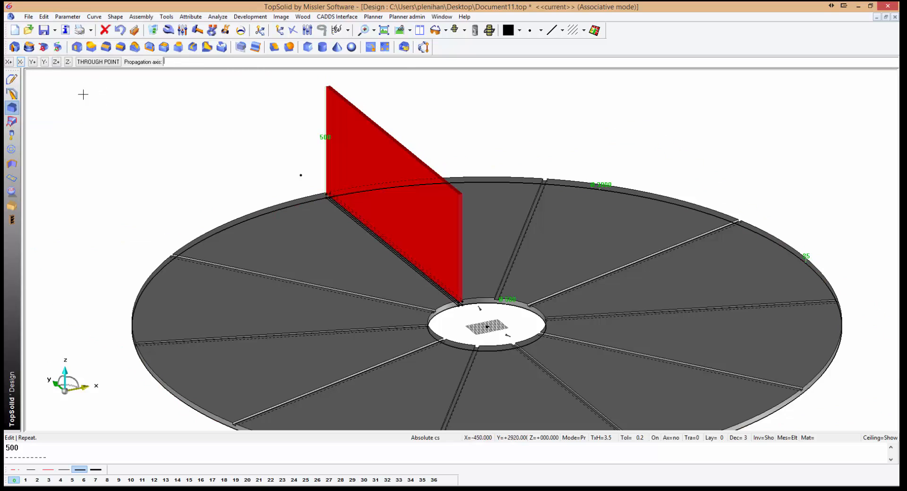
click(56, 61)
click(12, 62)
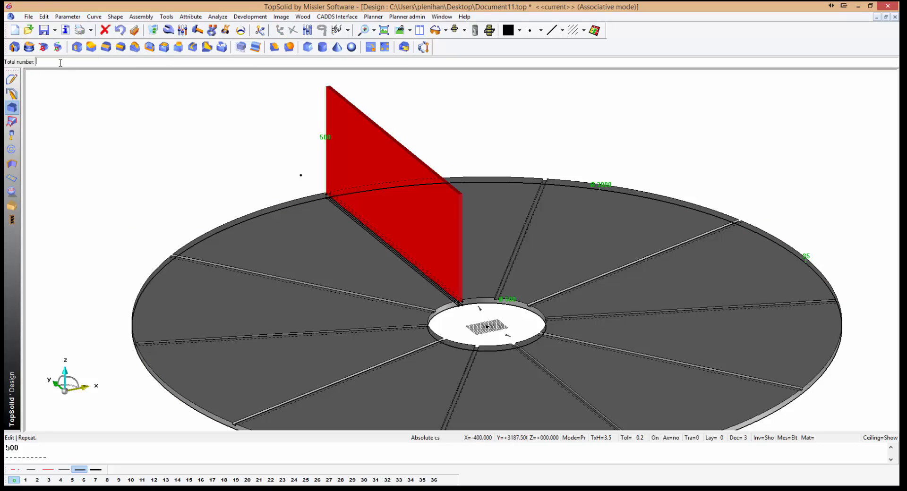
text(n)
key(Return)
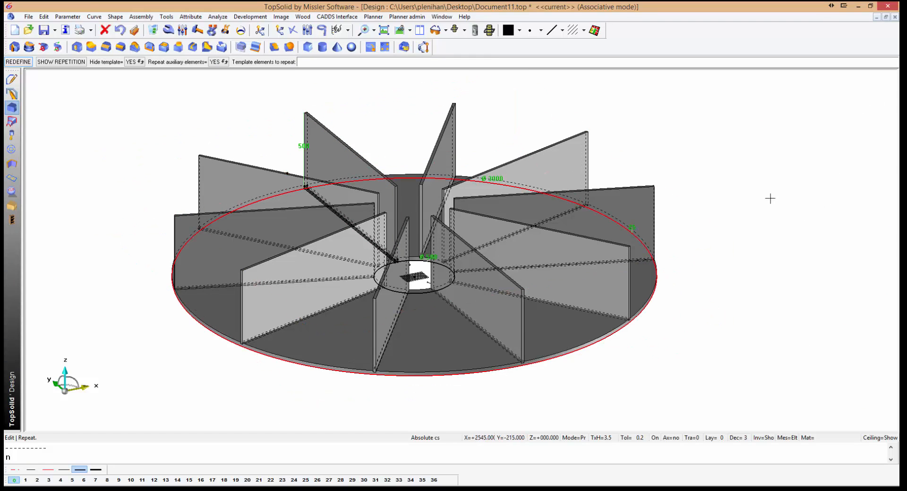
key(Escape)
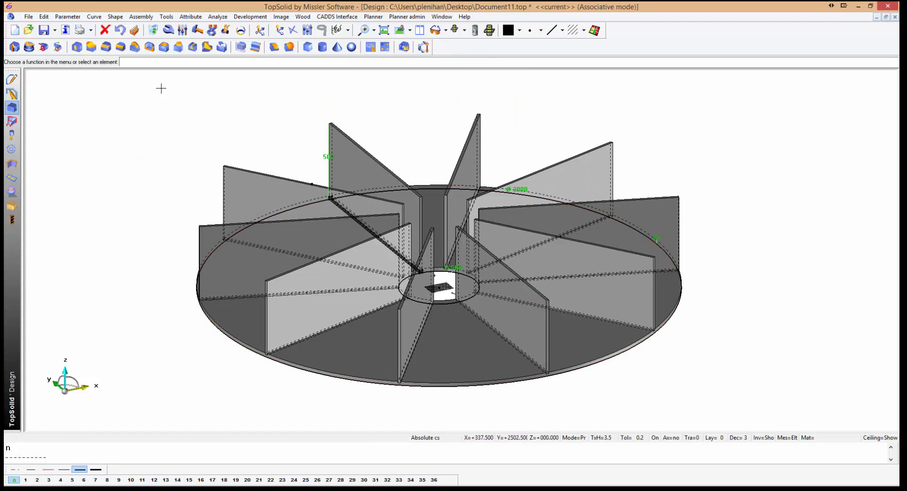
- Extrude the two-circle profile into a solid ring of height t, with its origin face shifted to the top of the vertical panels
click(15, 47)
click(327, 377)
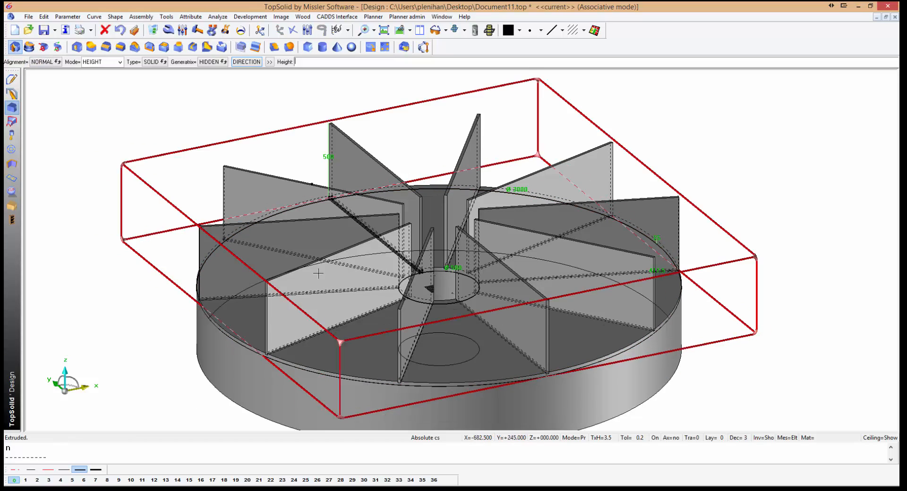
click(268, 62)
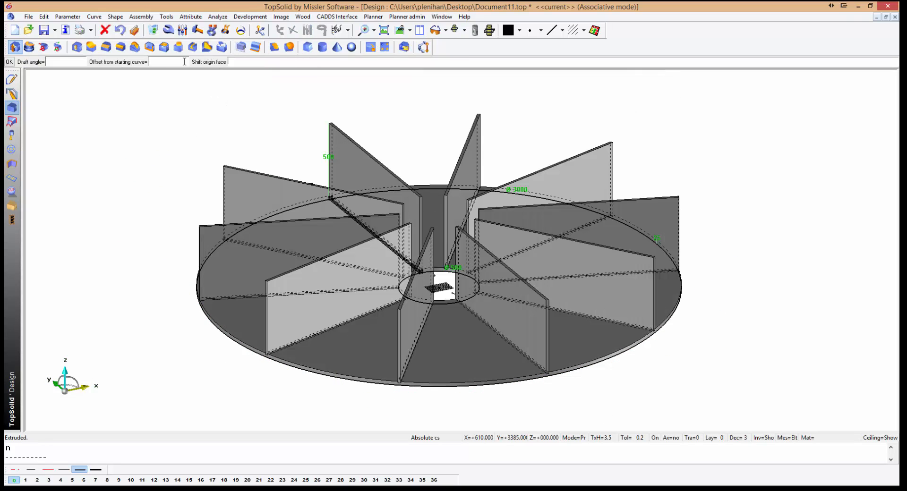
click(275, 222)
key(Return)
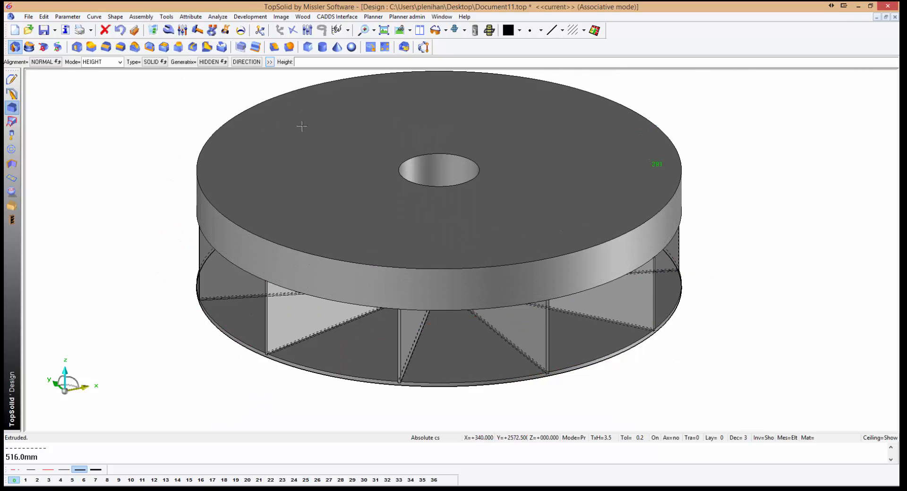
text(t)
key(Return)
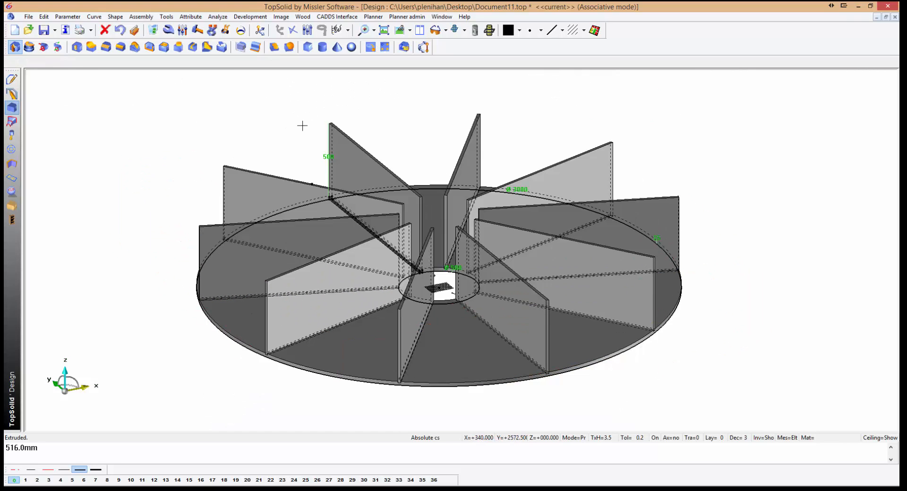
key(Return)
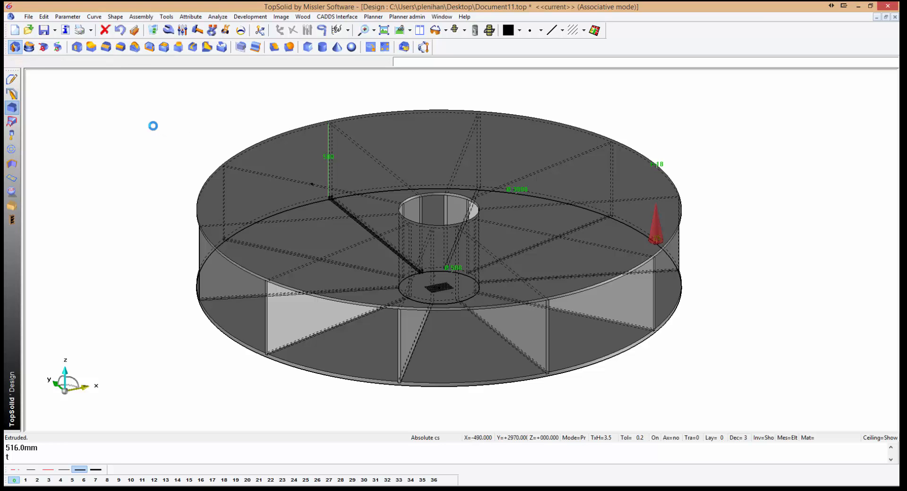
- Set the current coordinate system on the original vertical panel's face and turn the view square to it
middle_drag(144, 147, 192, 145)
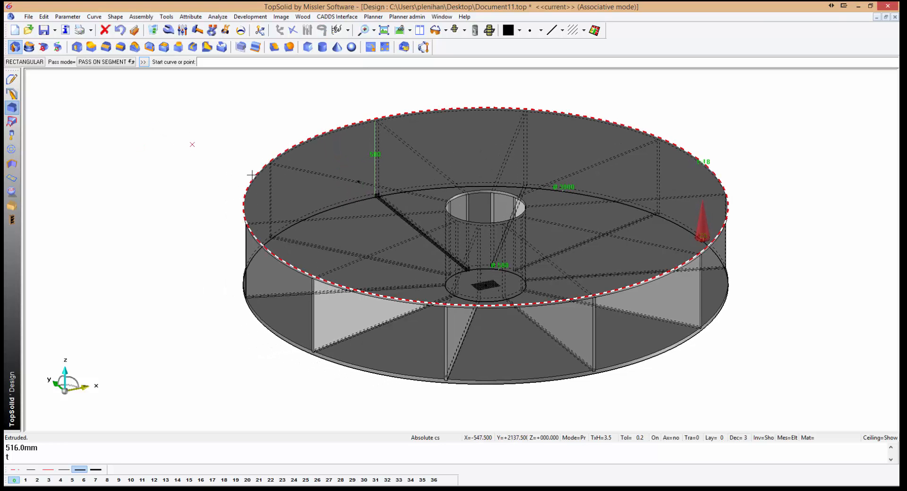
middle_drag(266, 265, 410, 281)
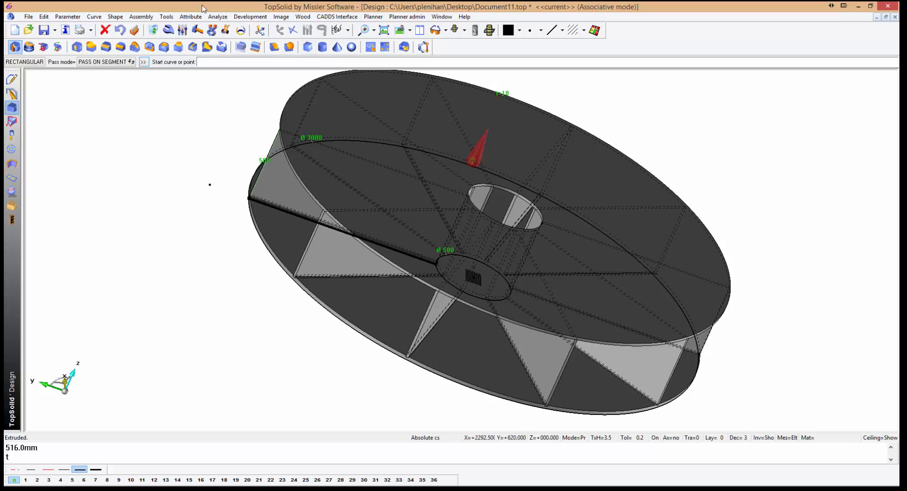
click(259, 32)
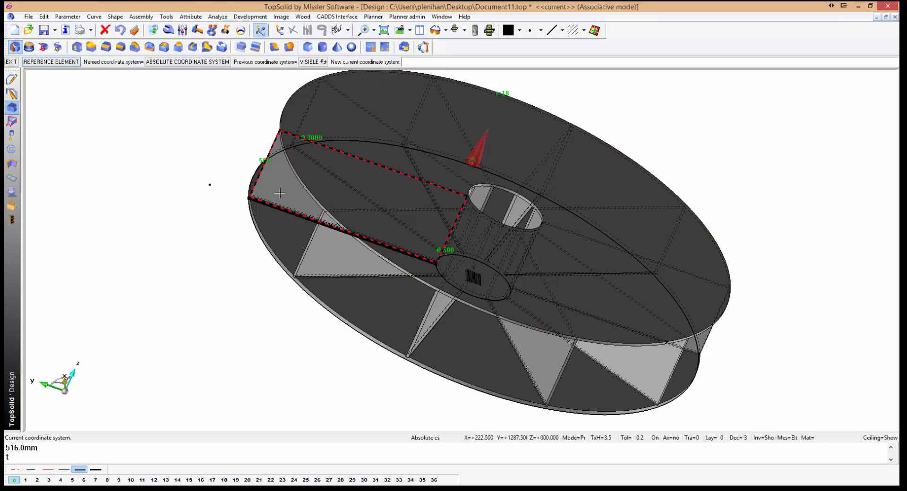
click(277, 197)
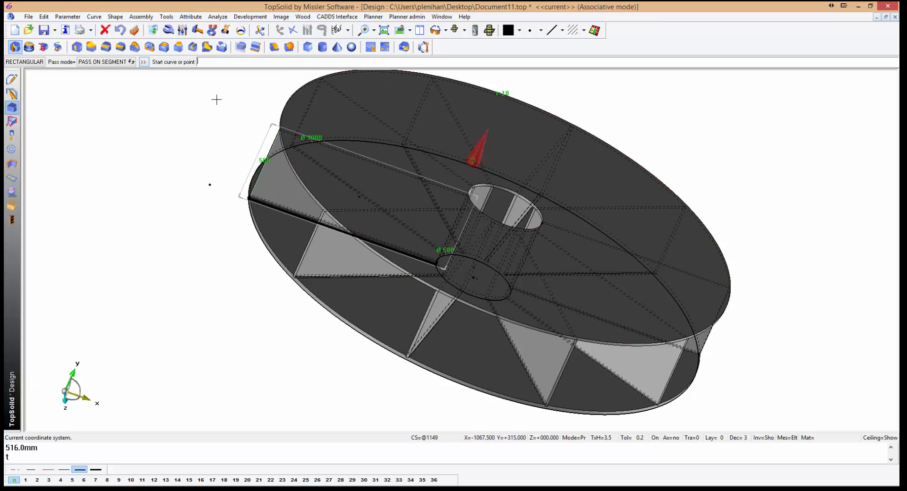
click(409, 30)
click(398, 46)
scroll(242, 187, up, 4)
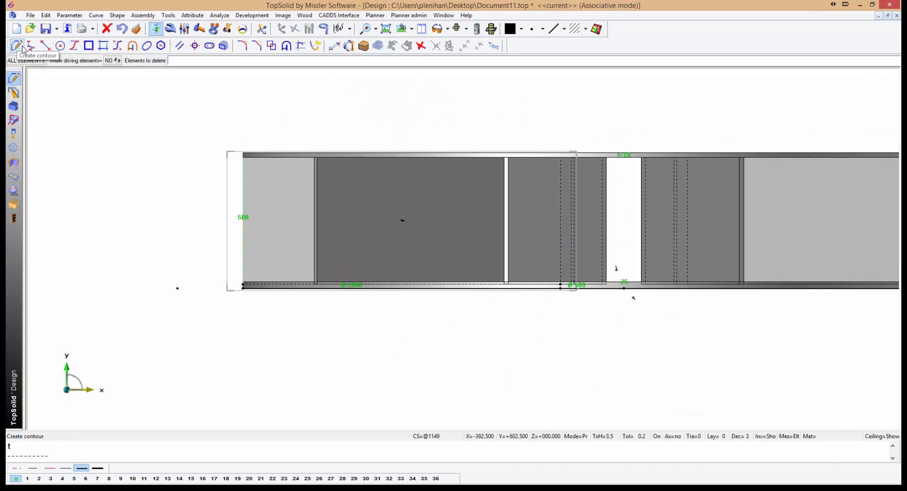
- Sketch a rectangle about 25 mm wide and 551 mm high along the panel's outer end, with automatic dimensions
click(23, 49)
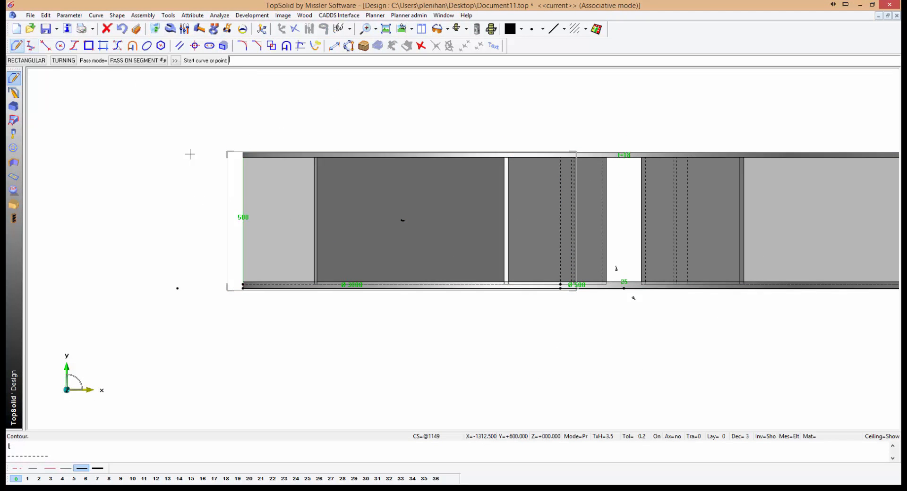
scroll(236, 232, up, 2)
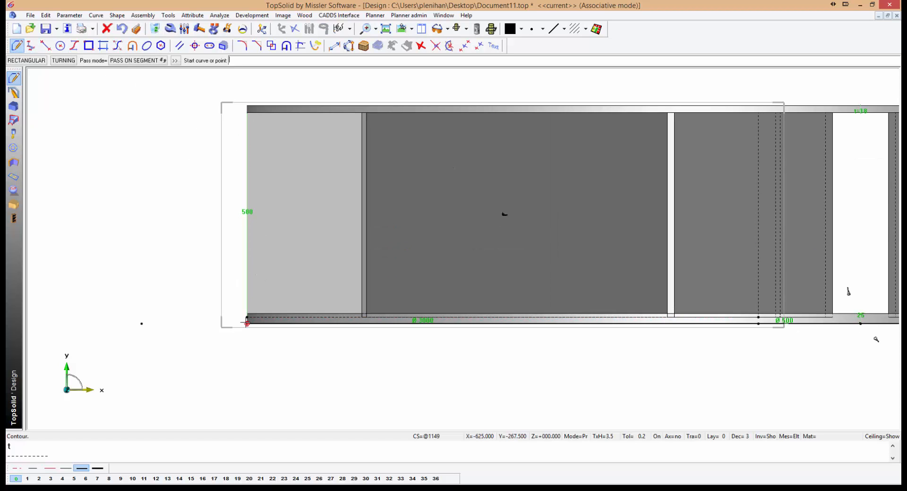
click(26, 61)
click(246, 320)
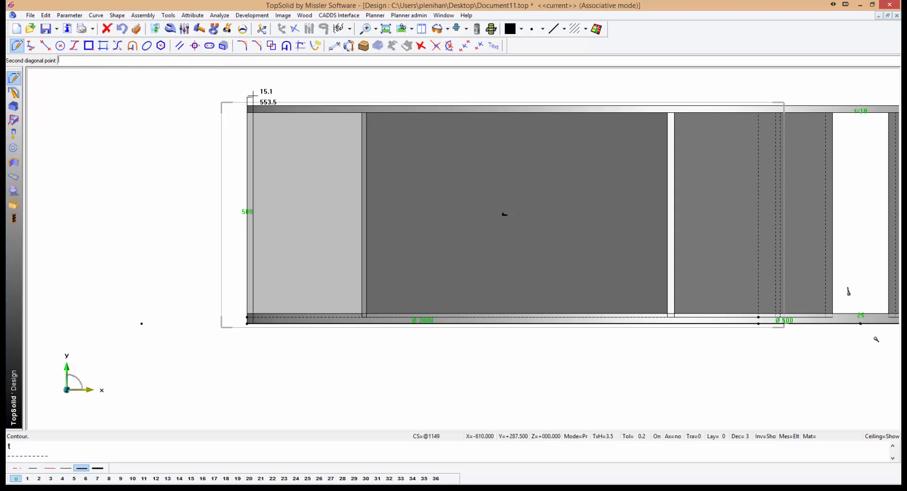
click(237, 99)
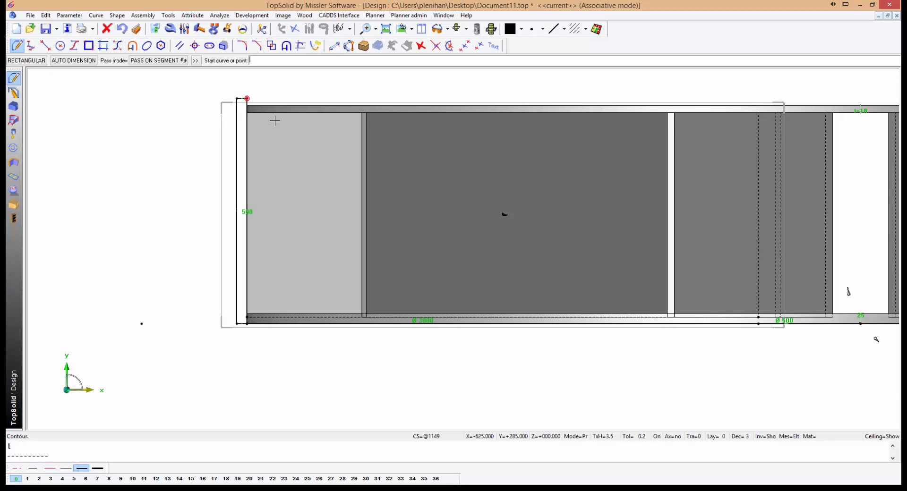
click(76, 61)
key(Return)
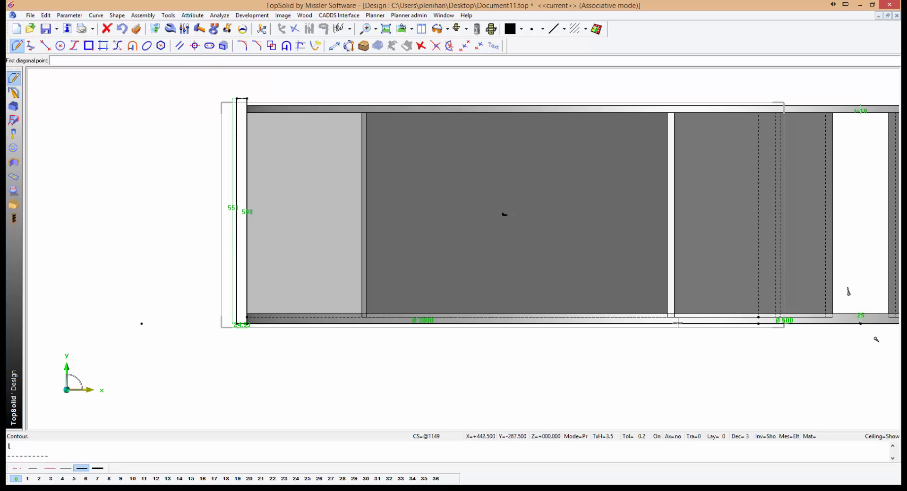
- Sketch a second full-height rectangle about 20 mm wide along the panel's inner end, with automatic dimensions
click(759, 324)
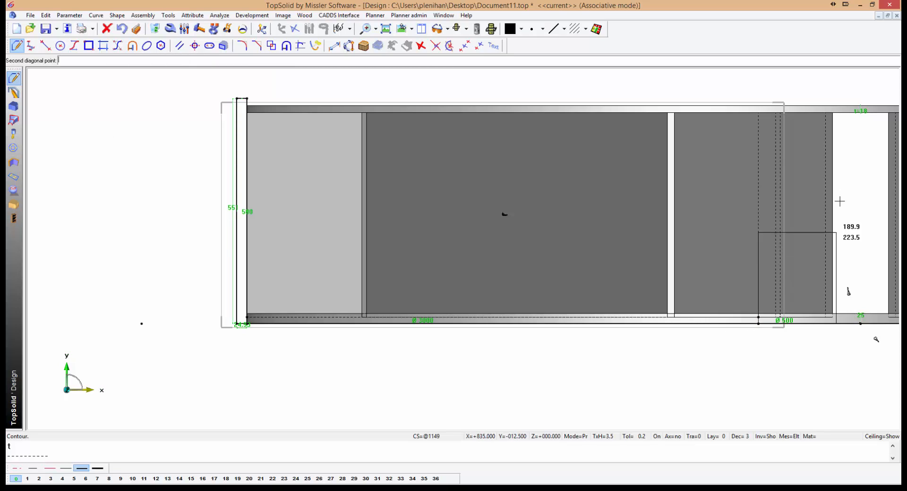
click(767, 102)
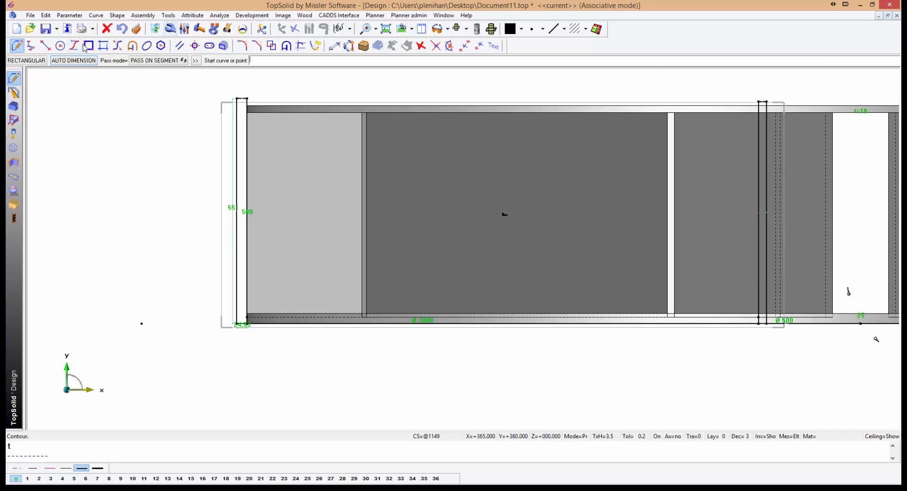
middle_drag(664, 186, 574, 214)
scroll(495, 197, down, 4)
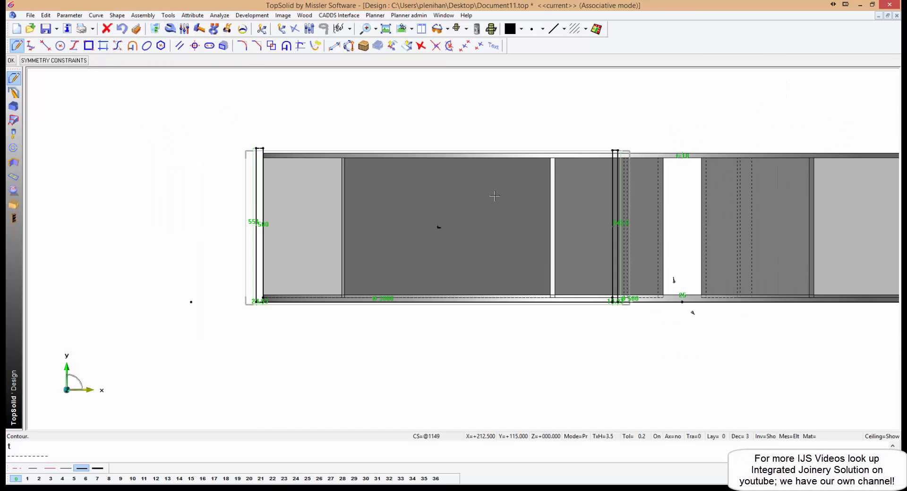
scroll(288, 187, up, 7)
middle_drag(472, 226, 411, 220)
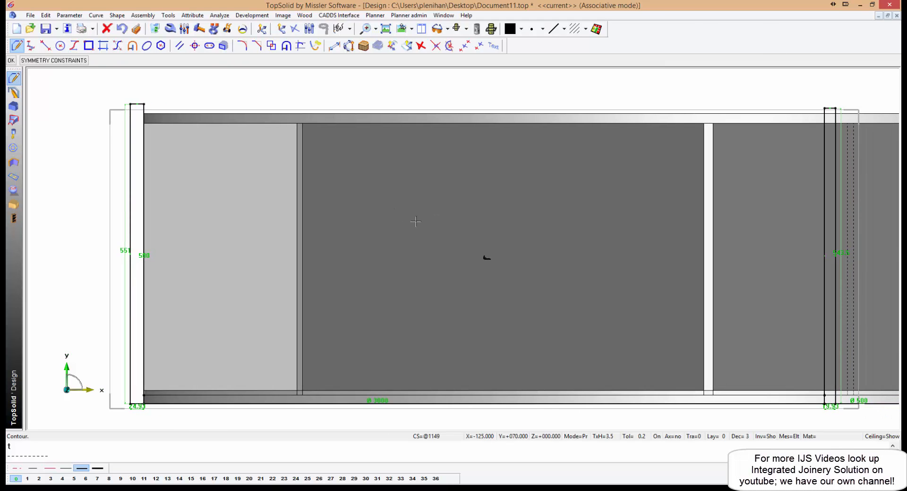
scroll(411, 219, down, 1)
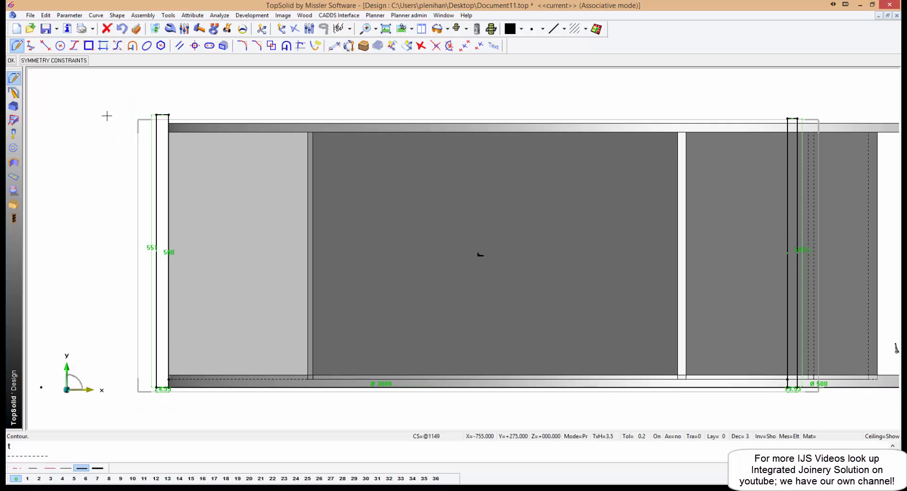
- Set the outer rectangle's width to 6 mm
scroll(168, 405, up, 5)
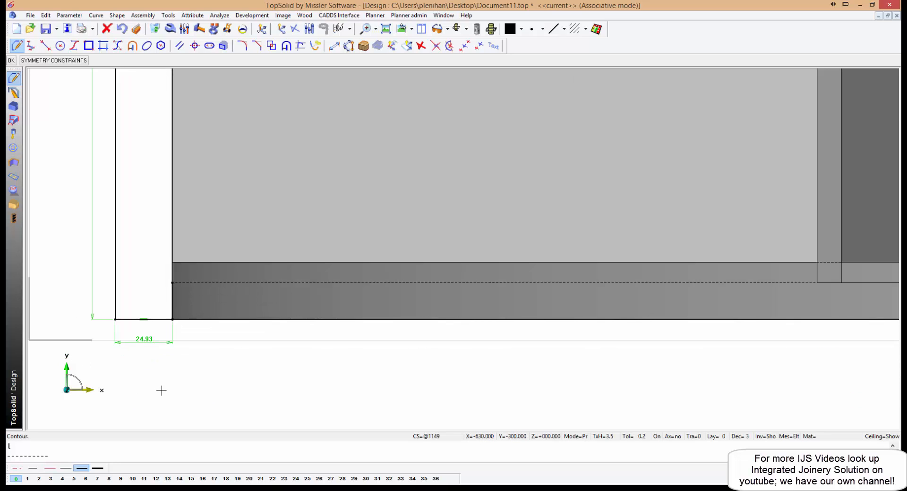
click(184, 29)
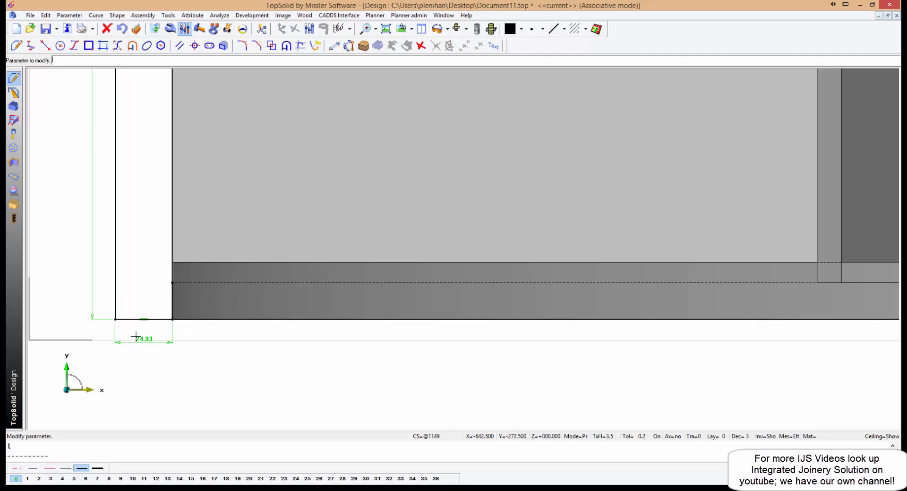
click(148, 339)
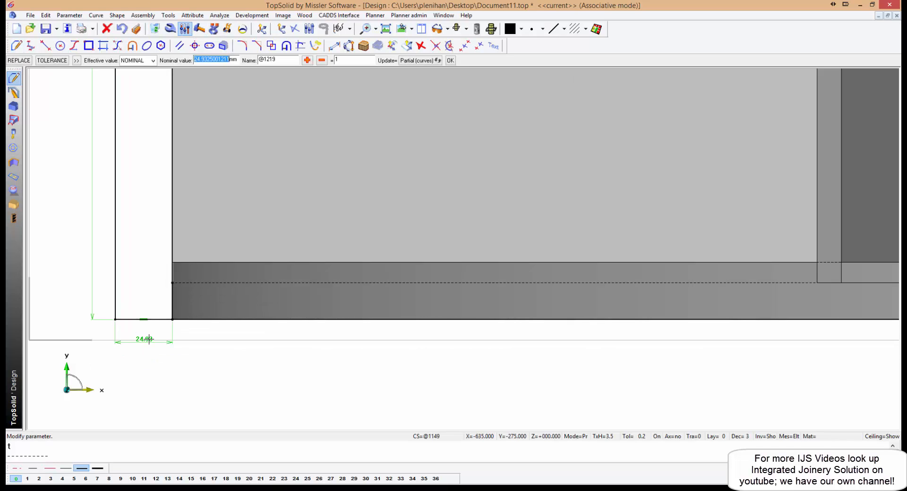
text(6)
key(Return)
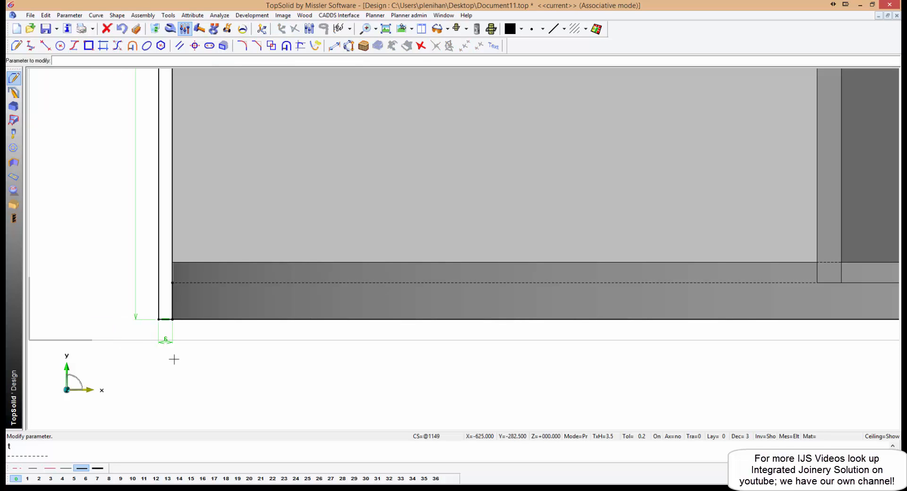
- Replace the inner rectangle's width parameter with the outer rectangle's 6 mm width parameter
scroll(174, 360, down, 12)
scroll(142, 341, up, 3)
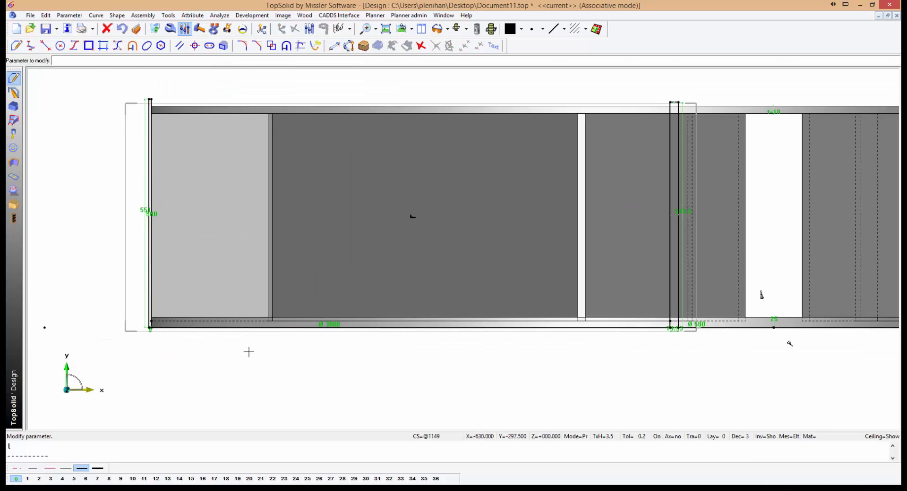
scroll(729, 354, up, 4)
scroll(523, 280, up, 8)
click(505, 285)
scroll(551, 284, down, 5)
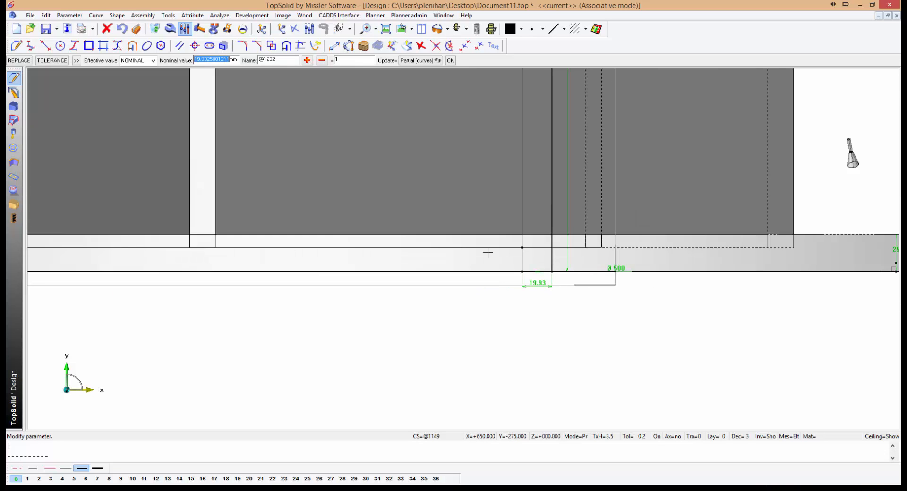
click(22, 60)
scroll(602, 341, down, 5)
scroll(245, 324, down, 1)
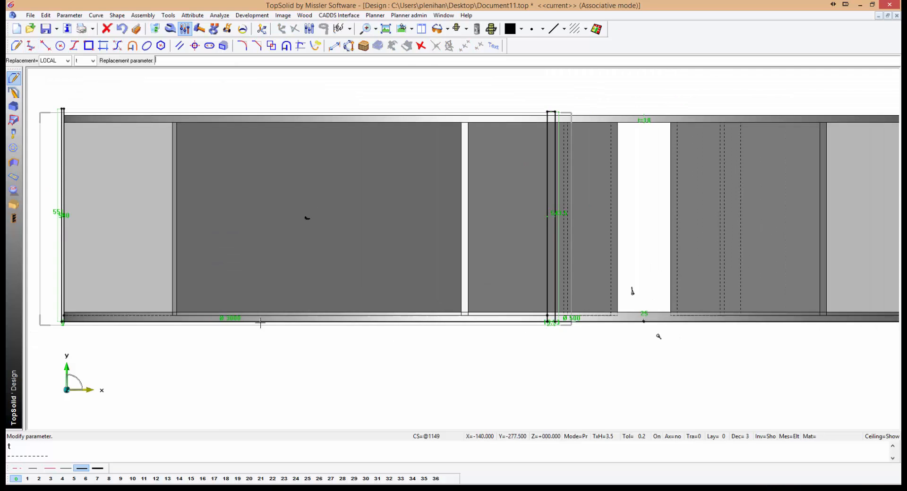
scroll(61, 318, up, 12)
click(67, 345)
scroll(828, 354, down, 4)
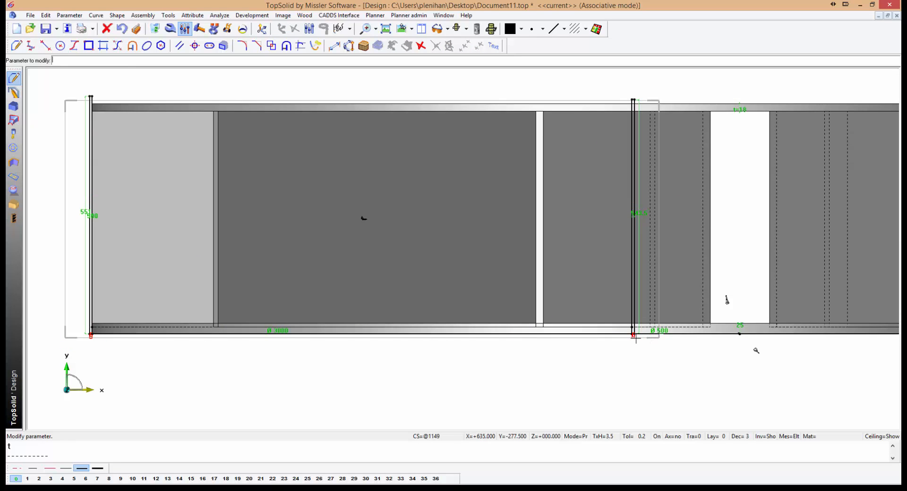
- Dimension the distance from the outer rectangle's top edge to the top ring's upper edge
scroll(284, 76, up, 4)
click(334, 46)
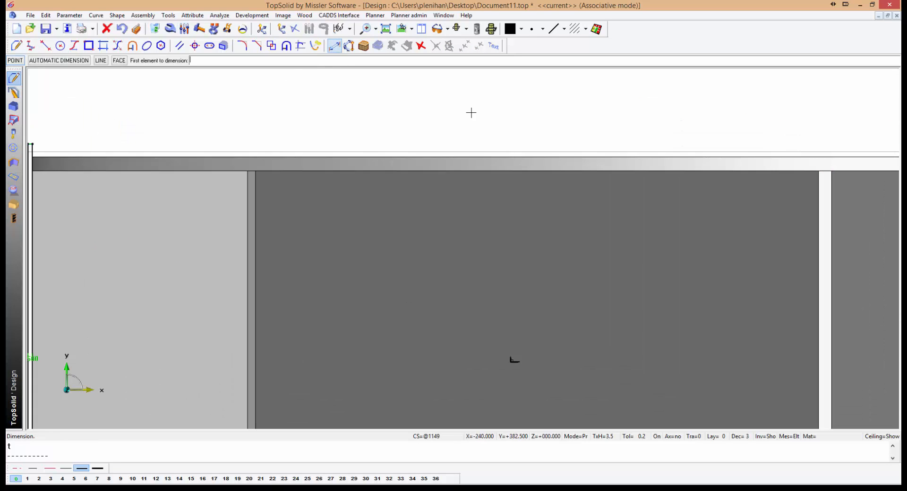
scroll(471, 112, down, 2)
scroll(246, 142, up, 4)
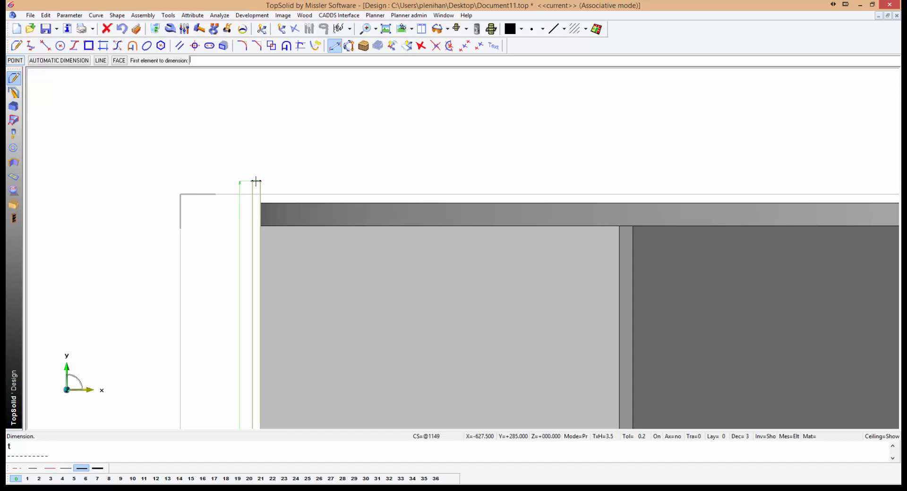
scroll(253, 182, up, 3)
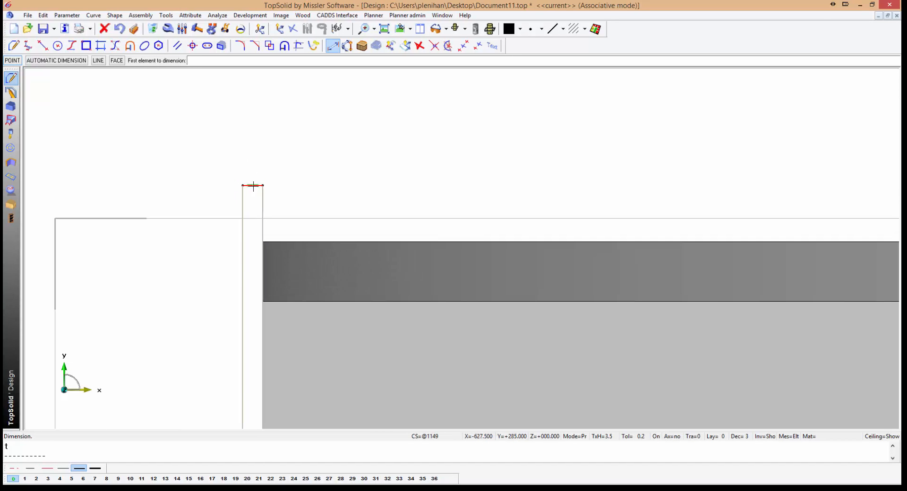
click(253, 185)
click(299, 242)
click(182, 203)
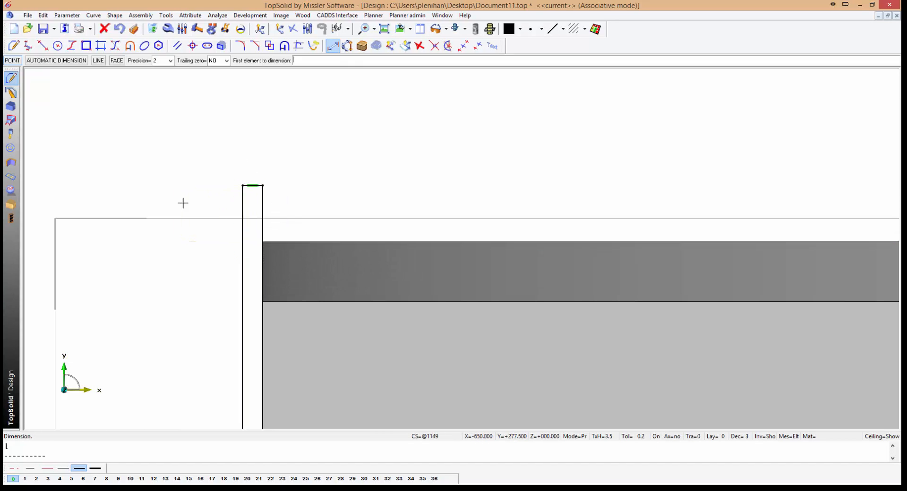
- Delete the outer rectangle's overall height dimension
scroll(186, 185, down, 2)
key(Delete)
scroll(297, 304, up, 2)
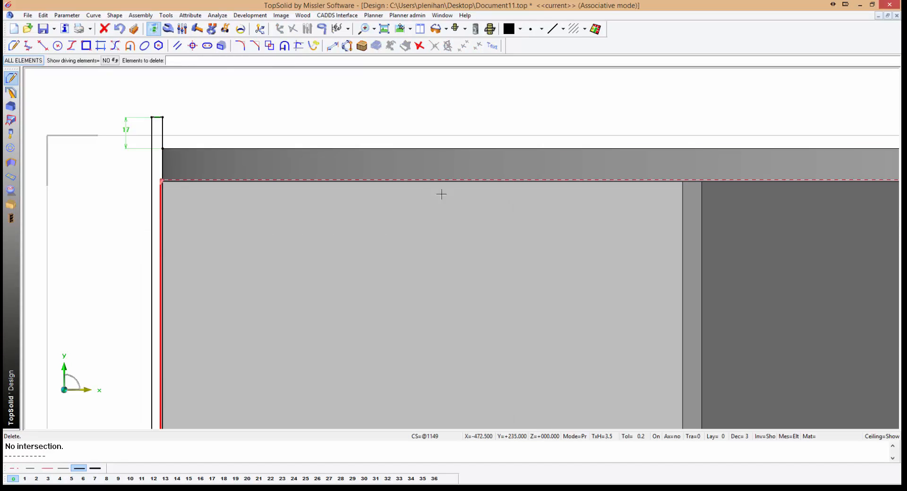
scroll(314, 135, down, 2)
scroll(257, 130, up, 2)
scroll(227, 135, down, 6)
scroll(215, 129, up, 3)
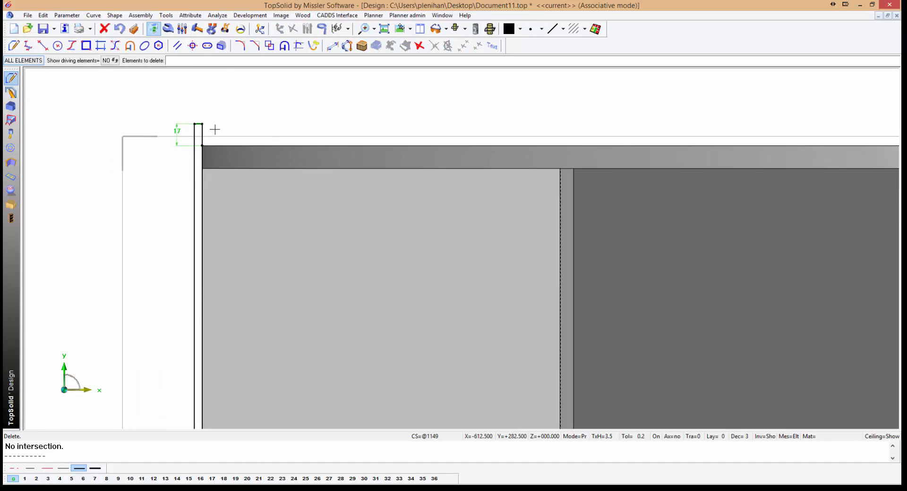
- Set the outer rectangle's top offset from the top ring's upper edge to 0 mm
click(182, 29)
click(181, 150)
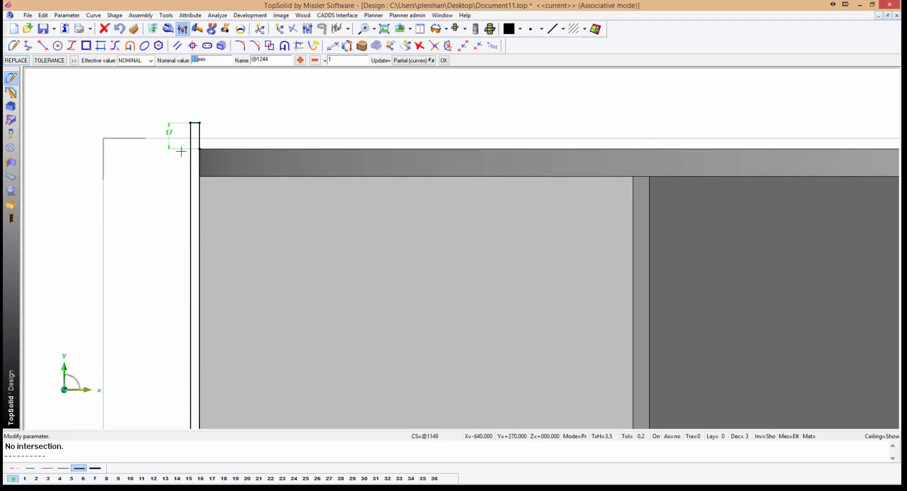
text(0)
key(Return)
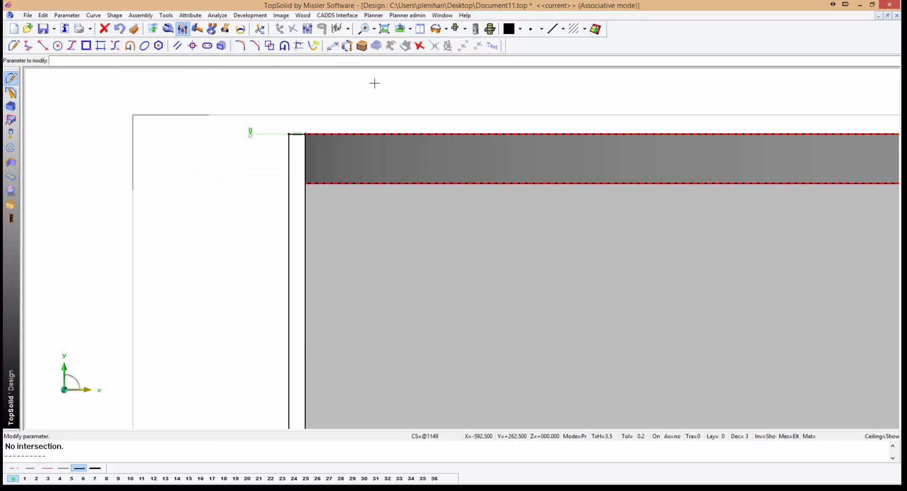
- Revolve the outer rectangle 360° about the large base circle's axis into a solid outer skin
click(385, 29)
scroll(316, 137, down, 3)
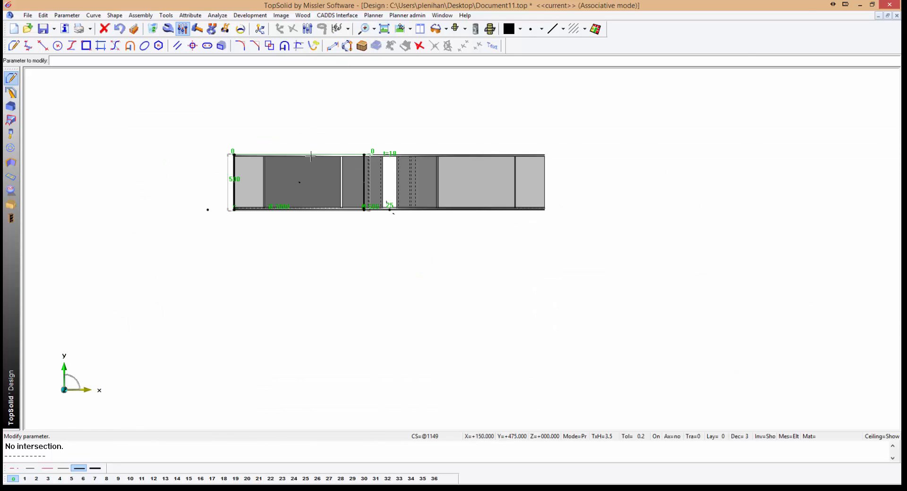
middle_drag(318, 168, 433, 189)
scroll(346, 192, up, 2)
scroll(342, 201, up, 1)
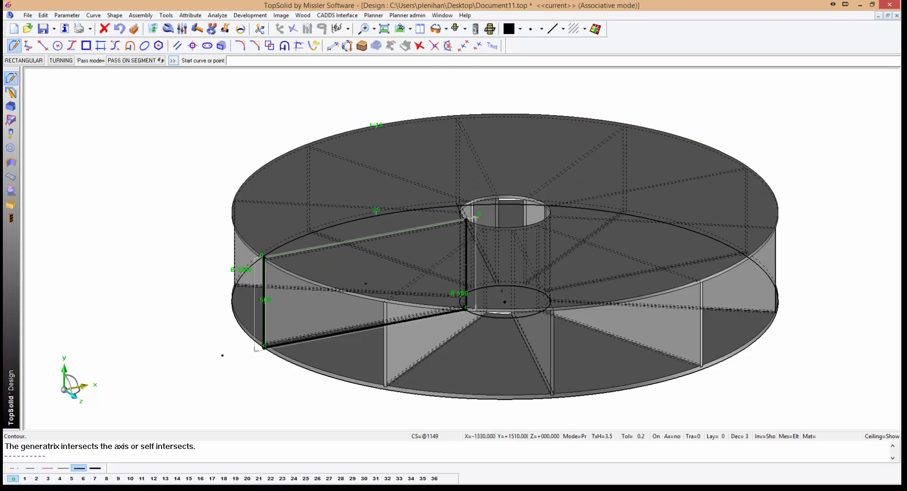
click(260, 287)
click(302, 365)
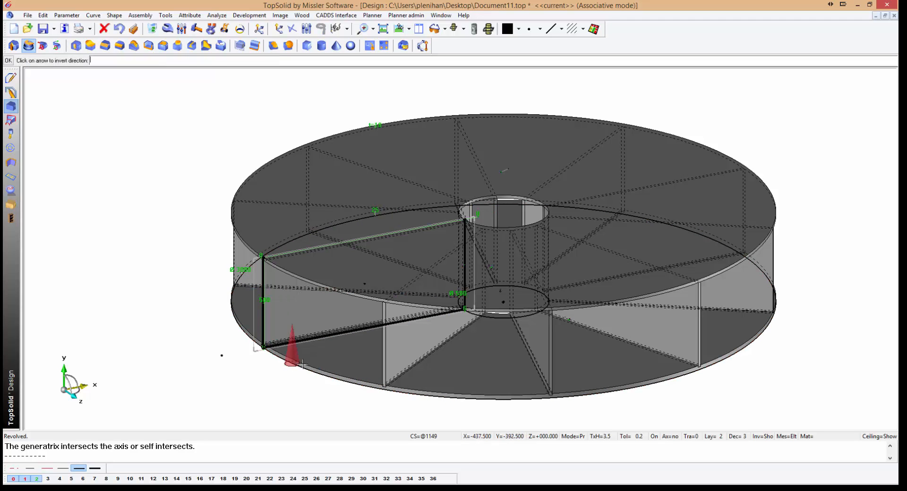
middle_click(99, 167)
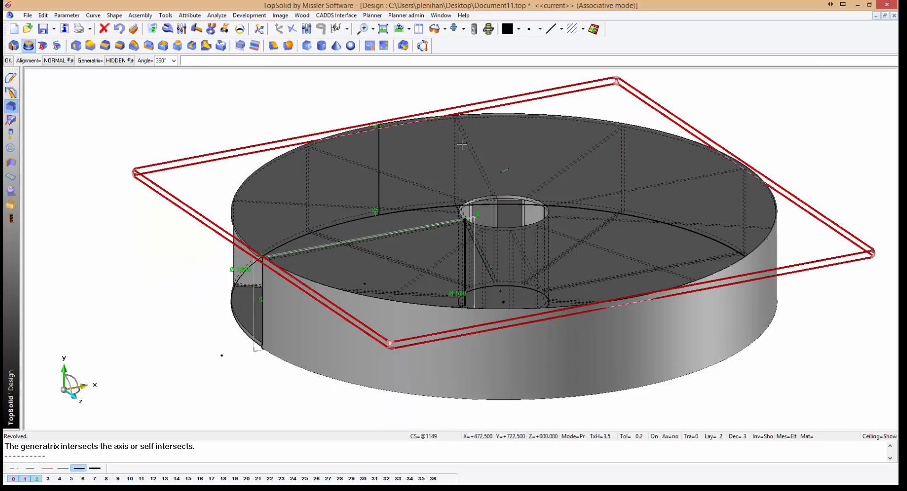
click(165, 64)
click(163, 71)
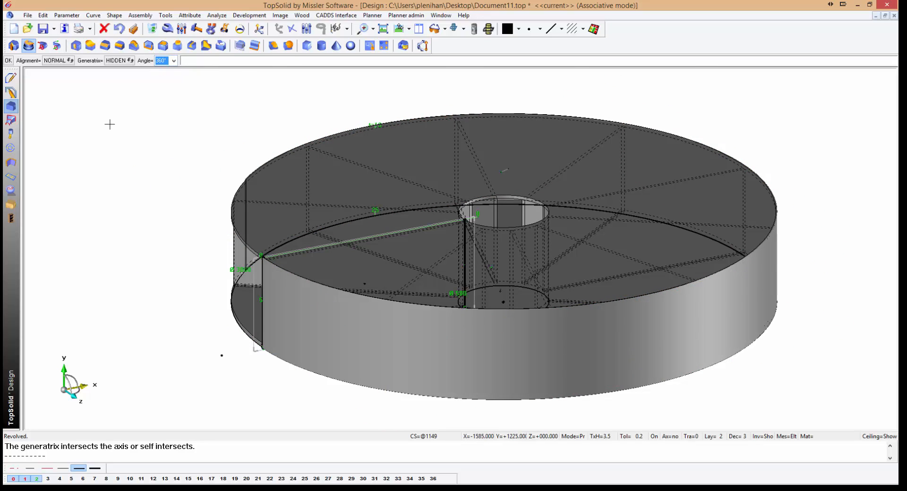
key(Return)
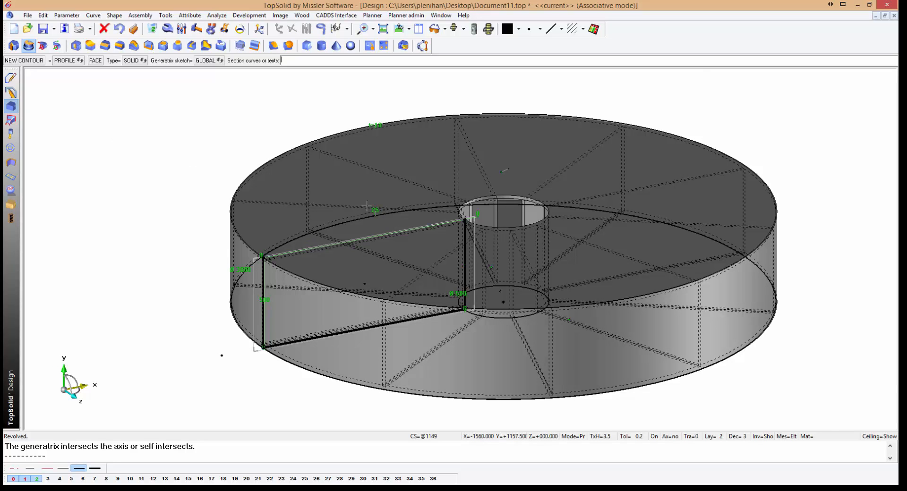
- Revolve the inner rectangle 360° about the small base circle's axis into a solid inner skin
scroll(464, 225, up, 4)
click(463, 242)
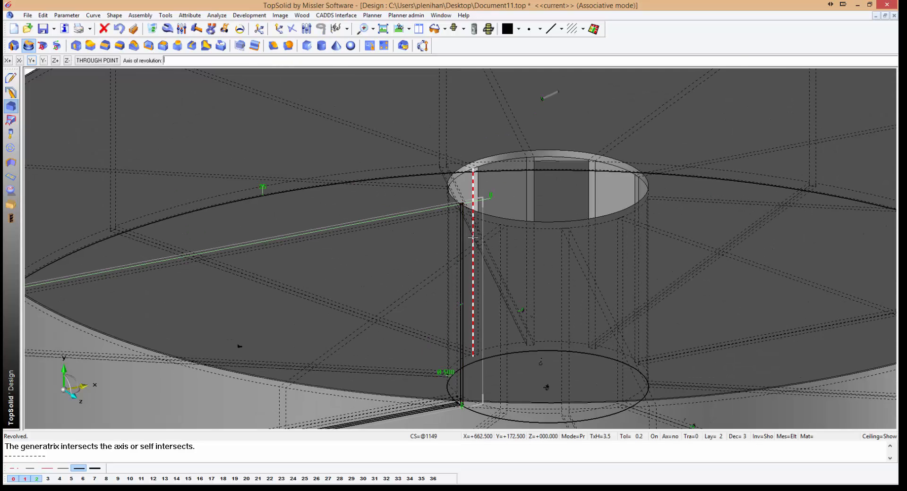
scroll(472, 237, down, 4)
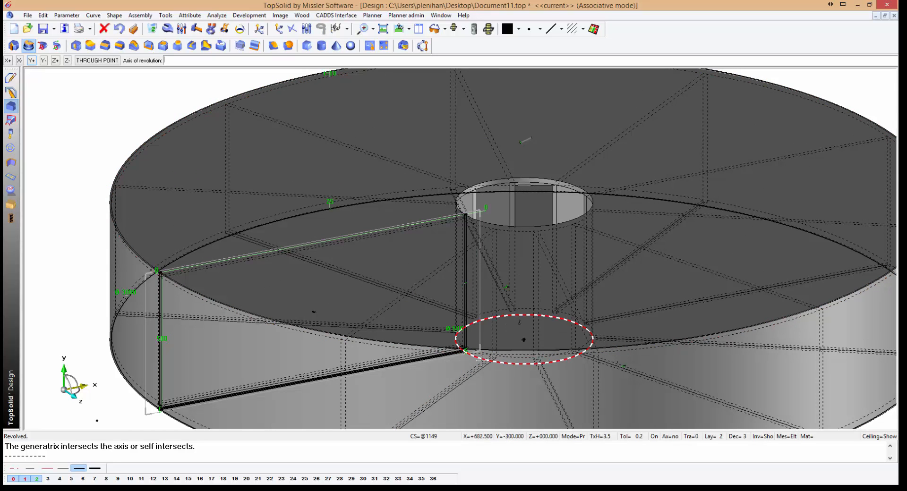
click(505, 364)
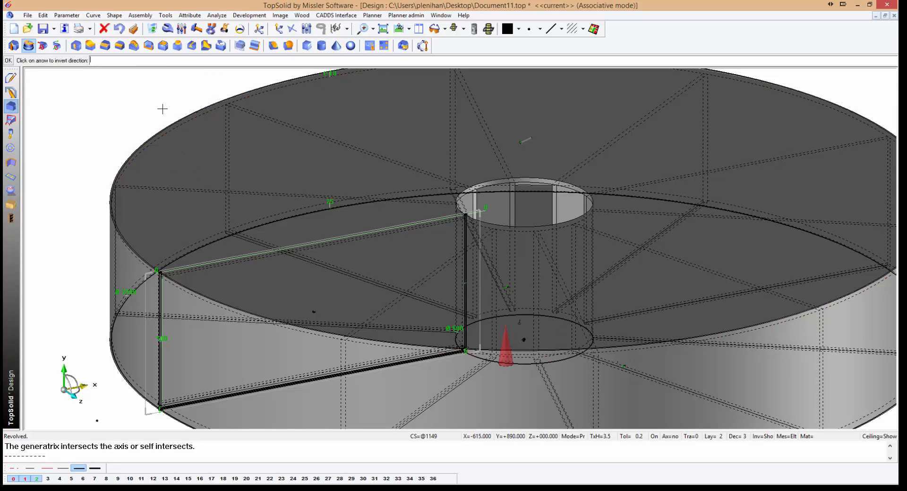
key(Return)
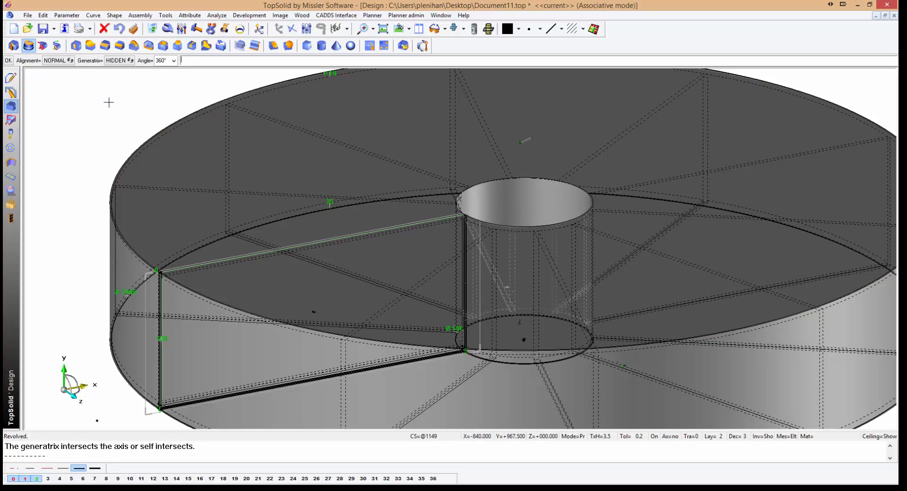
key(Return)
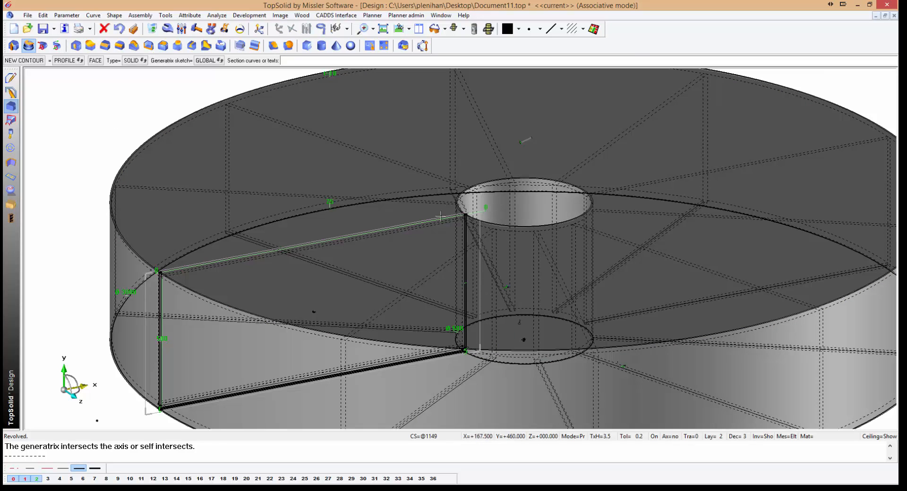
- Set the small base circle's diameter to 1000 mm
scroll(440, 216, down, 3)
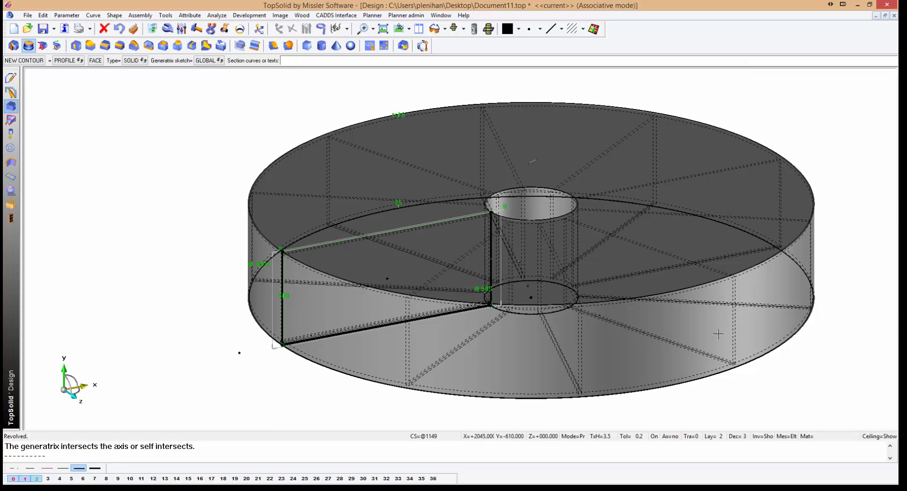
scroll(731, 362, up, 5)
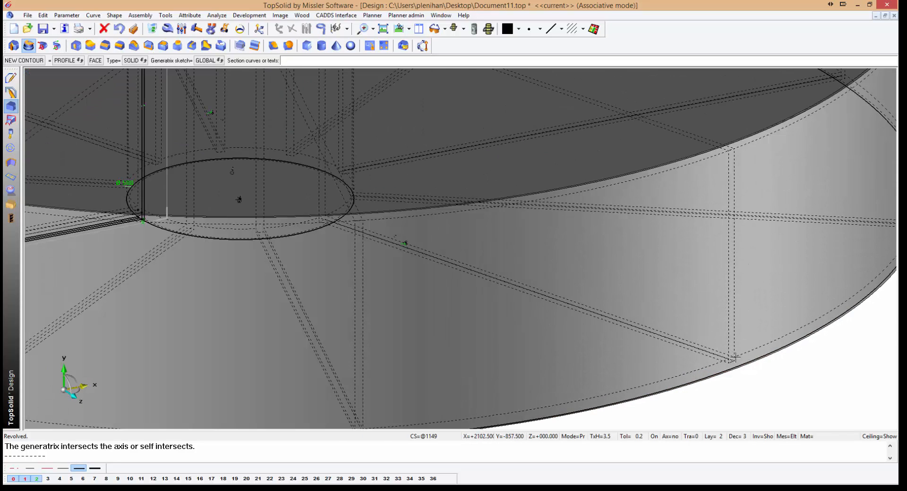
scroll(733, 354, down, 3)
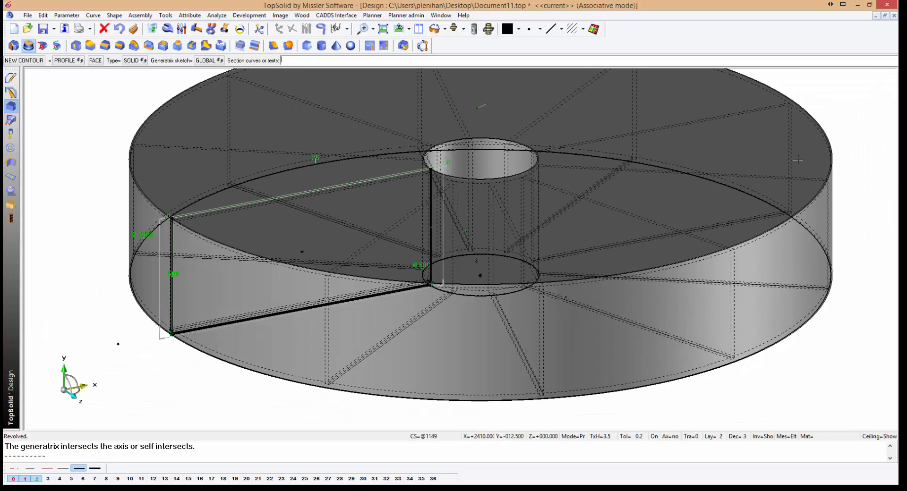
scroll(679, 326, down, 3)
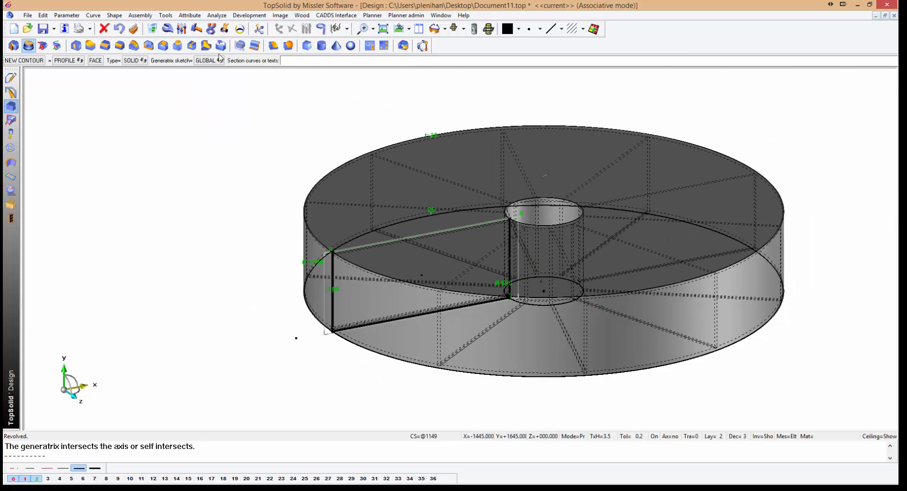
click(180, 29)
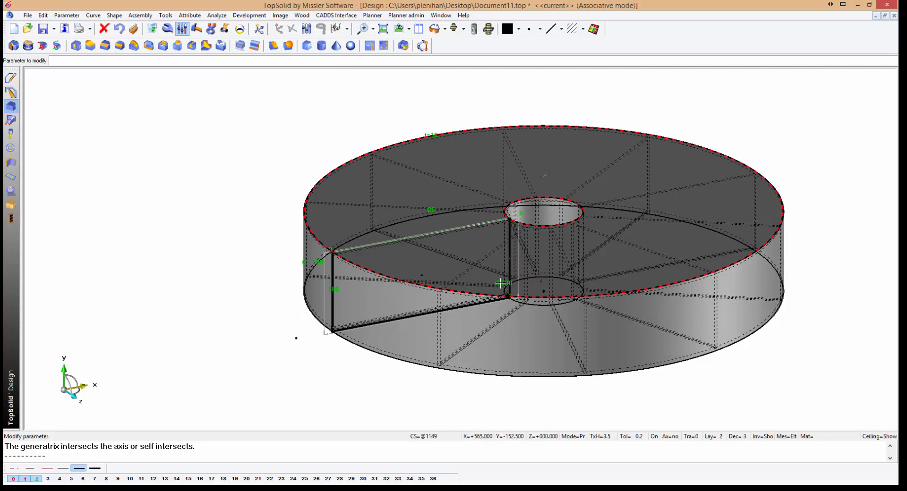
scroll(500, 284, up, 3)
click(503, 286)
scroll(494, 274, down, 5)
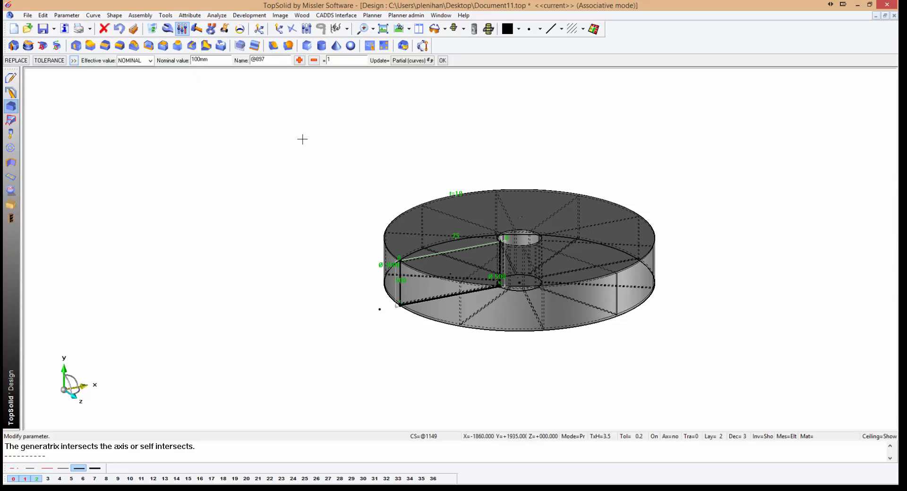
key(Return)
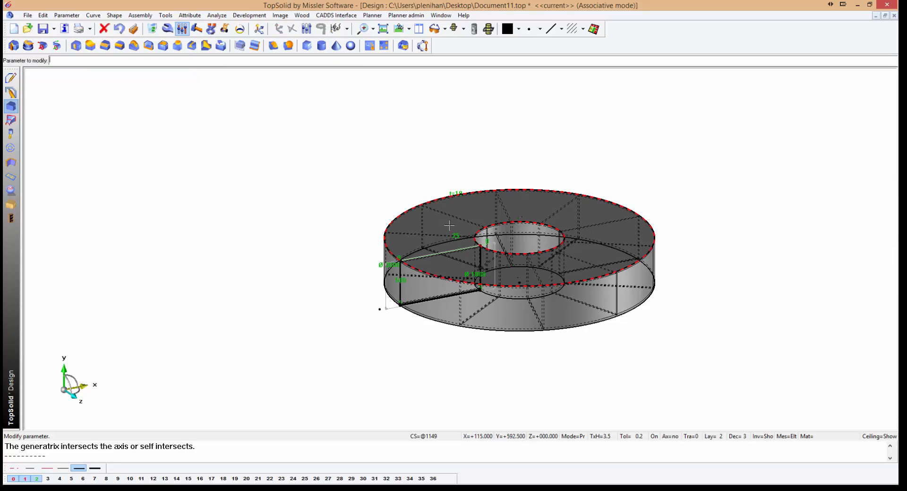
- Set the small base circle's diameter to 1500 mm
scroll(467, 275, up, 5)
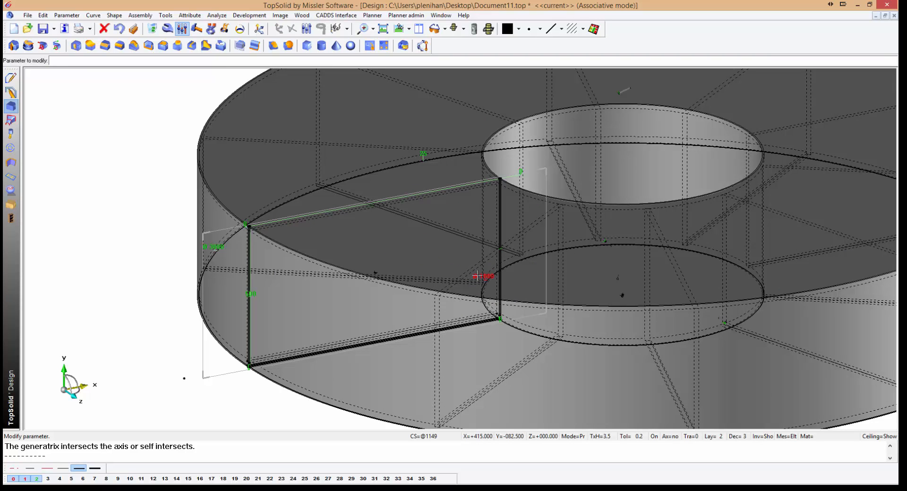
click(478, 276)
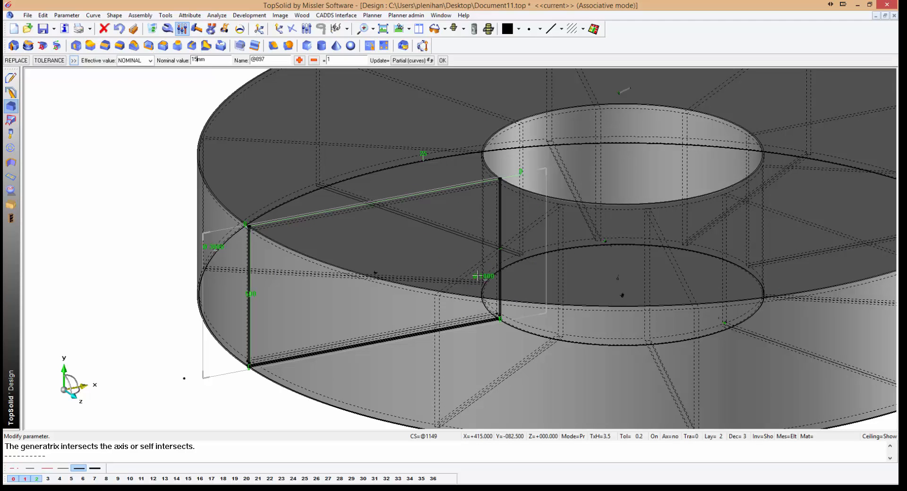
text(1500)
key(Return)
scroll(467, 264, down, 4)
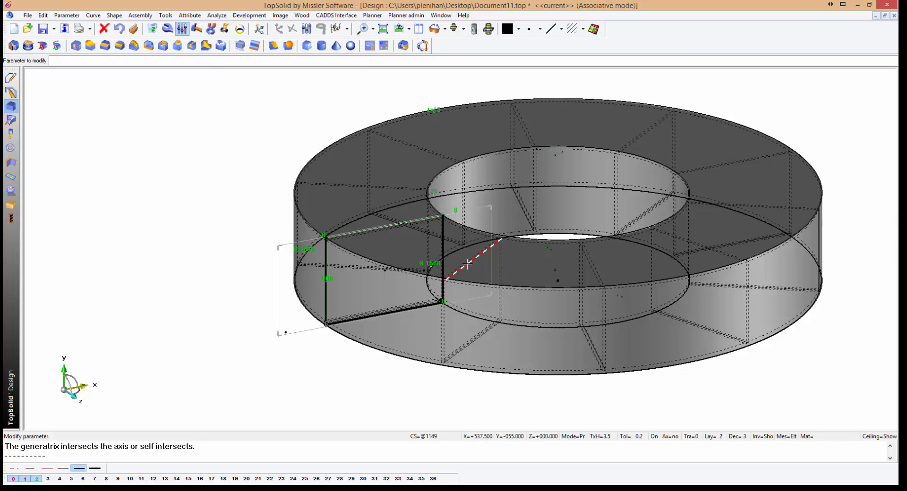
- Set the large base circle's diameter to 3500 mm
click(304, 249)
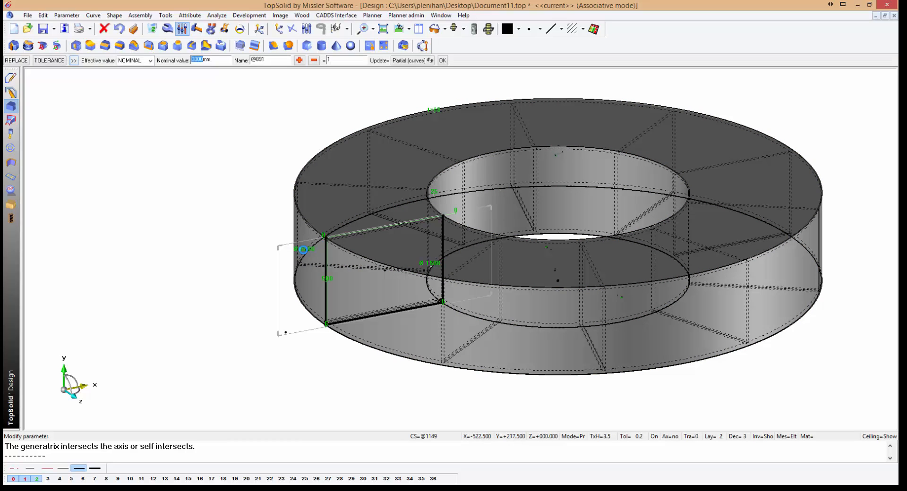
text(3500)
key(Return)
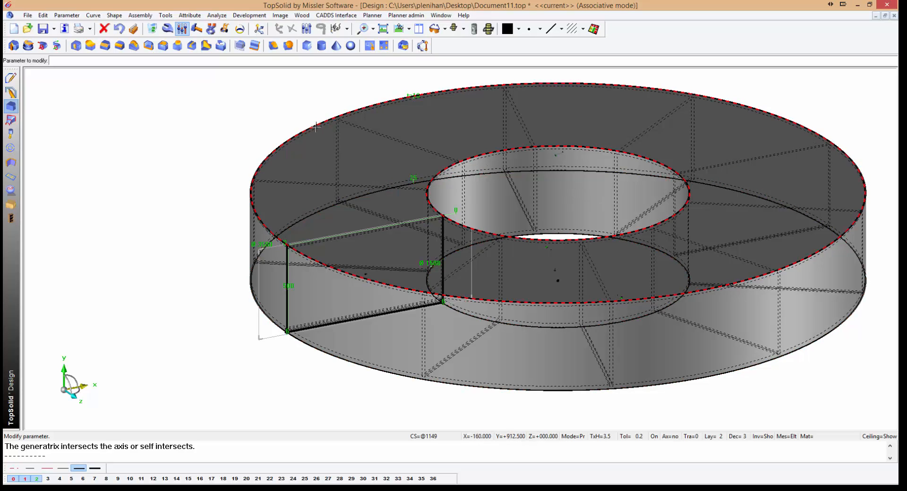
- Sketch a circle about 110 mm in diameter on the original divider panel, near its upper inner corner
middle_drag(416, 211, 357, 219)
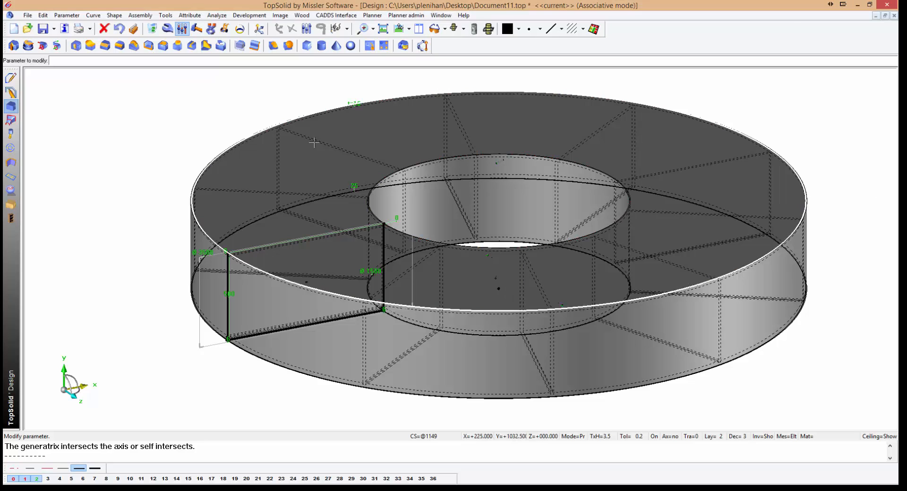
scroll(300, 244, up, 2)
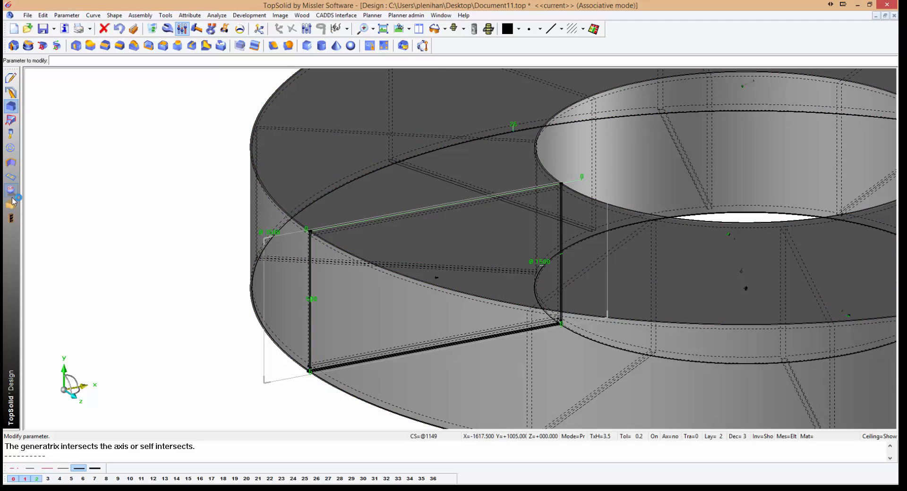
click(11, 91)
click(58, 45)
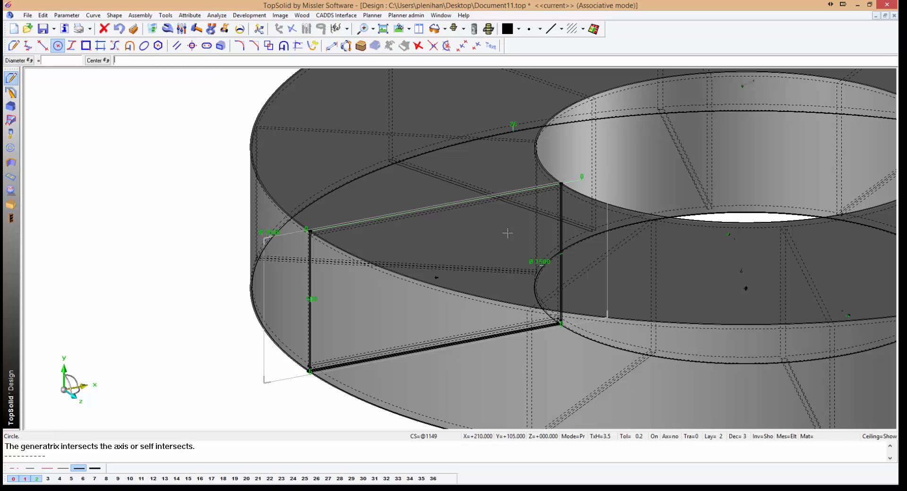
click(528, 216)
click(539, 202)
- Cut a Through all pocket in the divider panel from the sketched circle, with 0 mm vertical radius and no blend
click(11, 205)
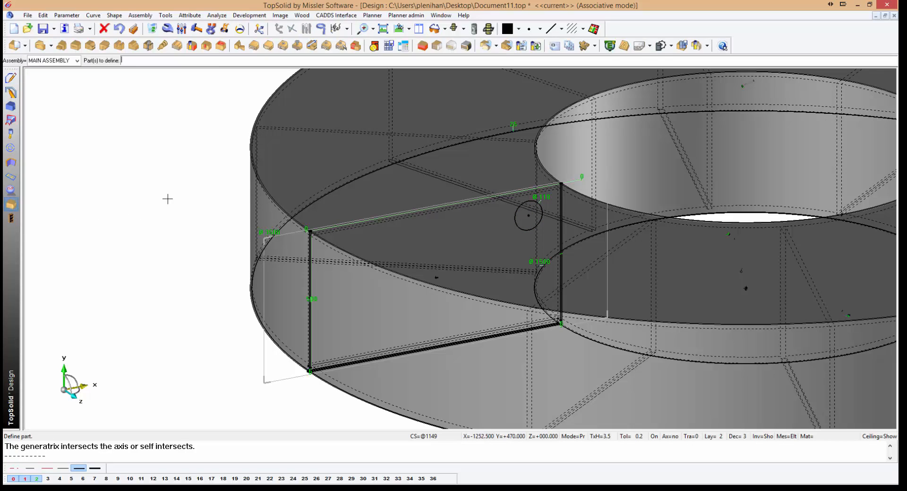
click(221, 45)
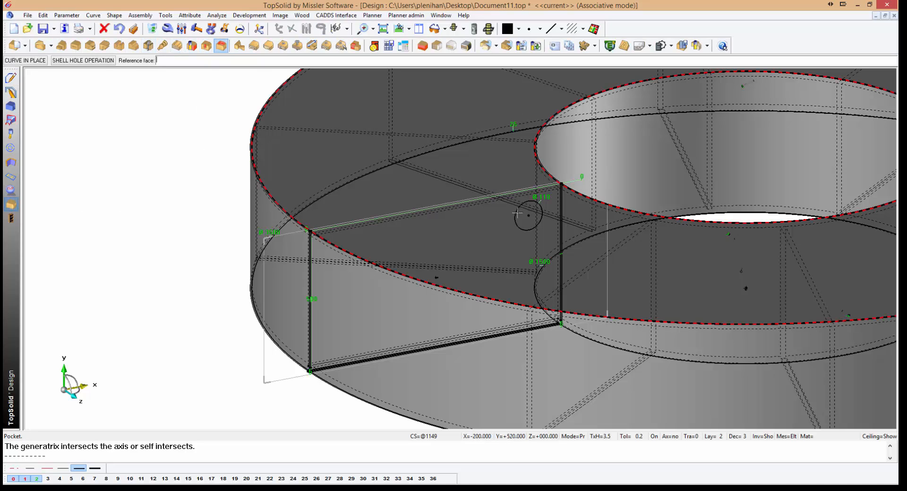
click(482, 232)
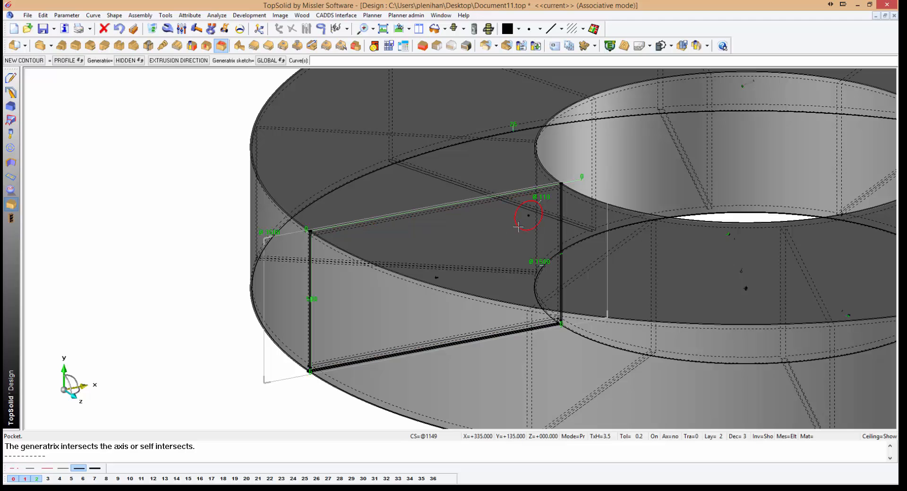
click(518, 227)
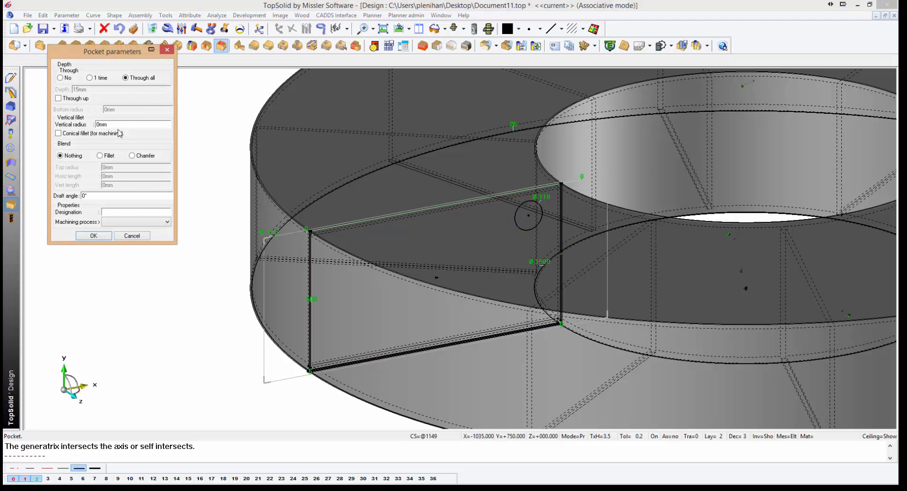
click(94, 236)
- Generate a multi-drawing of the whole ASSEMBLY using the US Standard Template.dft template
scroll(251, 259, down, 2)
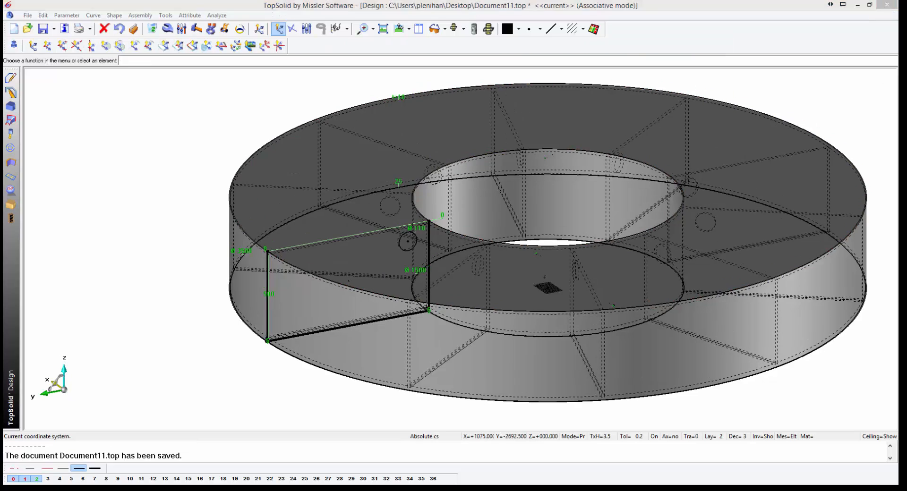
scroll(463, 183, down, 7)
scroll(470, 181, up, 1)
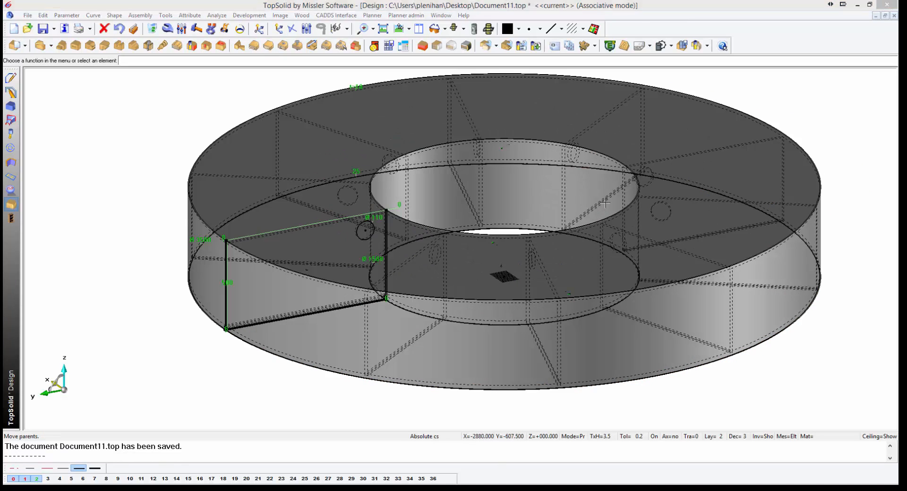
scroll(587, 210, down, 2)
middle_drag(586, 211, 636, 237)
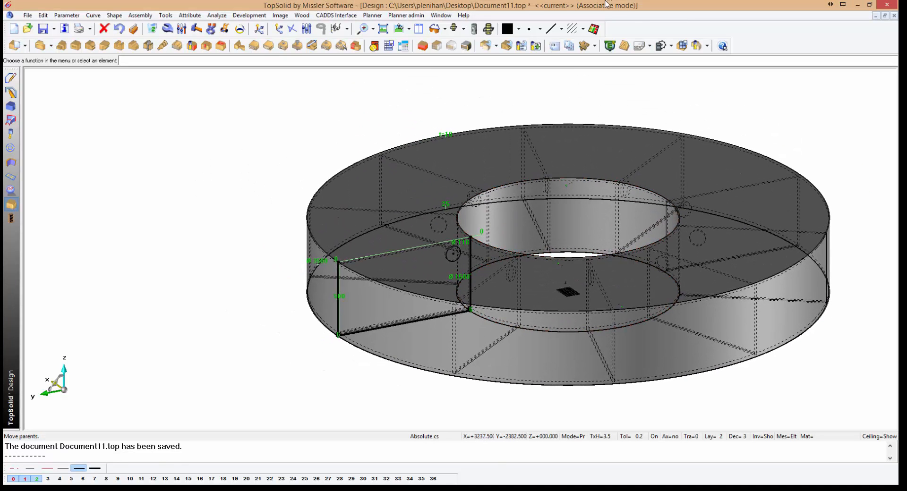
click(569, 45)
click(202, 128)
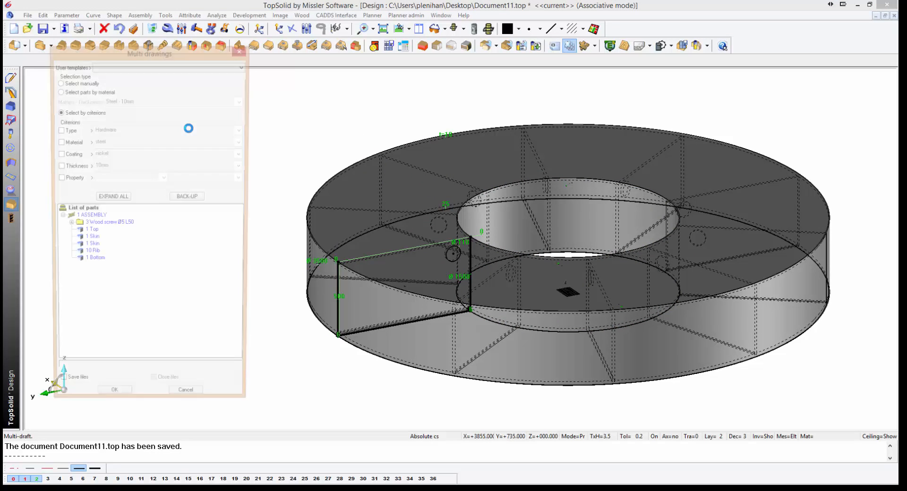
click(83, 218)
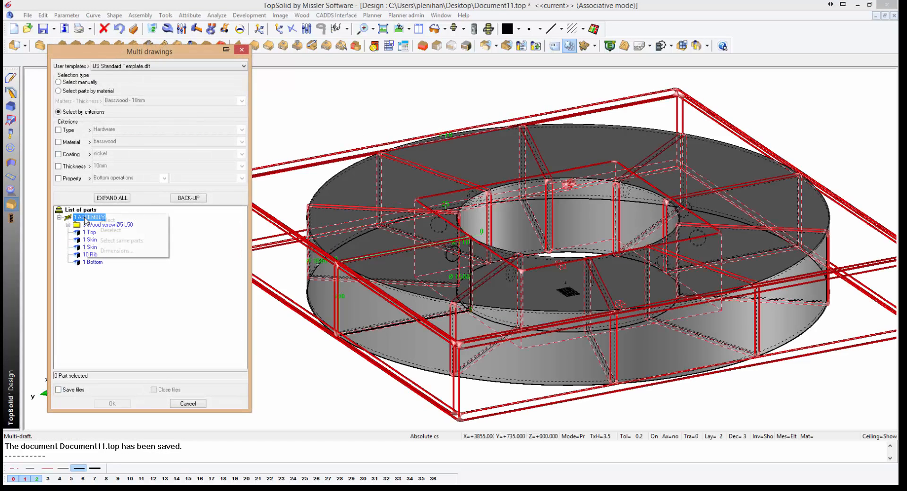
click(120, 402)
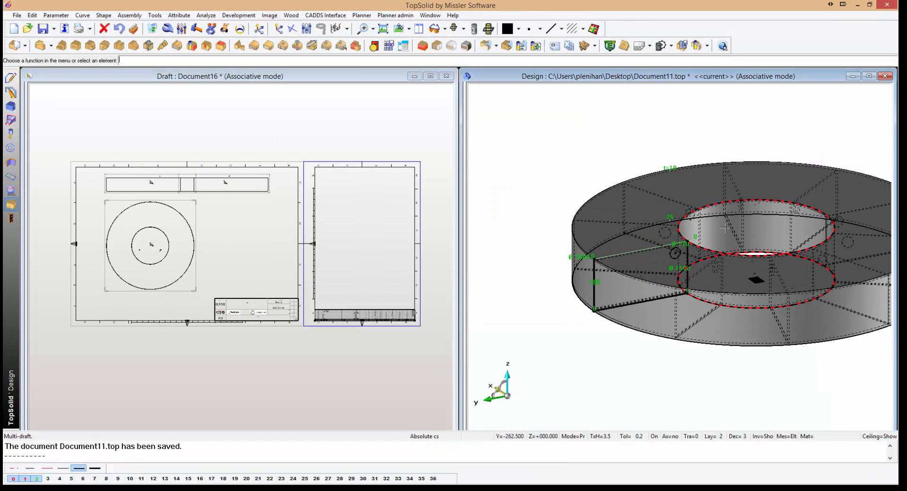
- Move the auxiliary view clear of the main view, and shift the main view toward the drawing sheet's left border
click(232, 28)
click(232, 178)
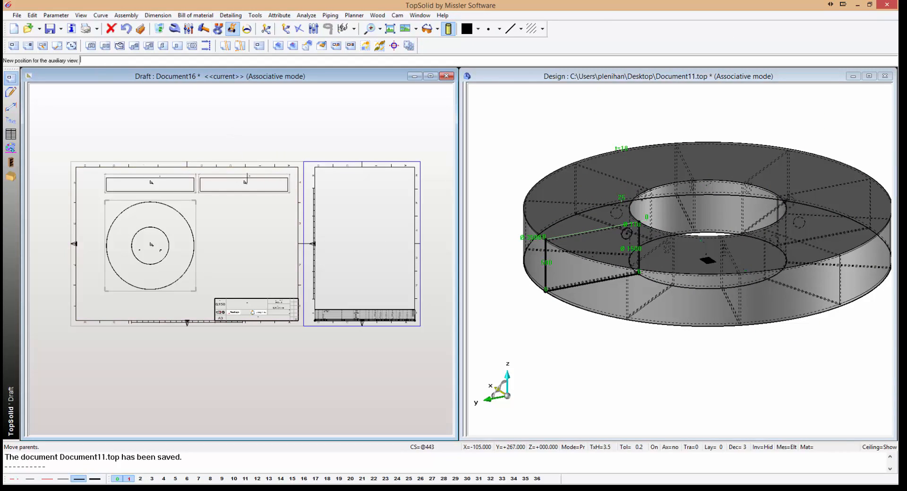
click(256, 177)
click(143, 189)
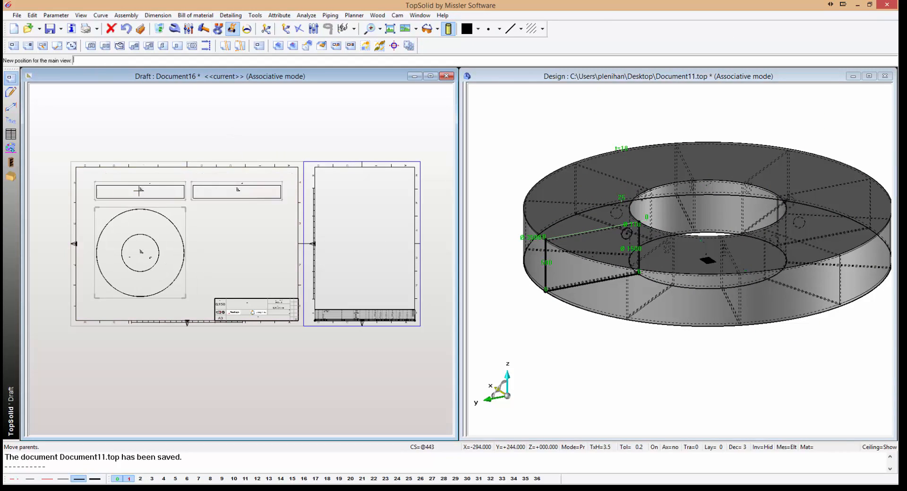
click(122, 193)
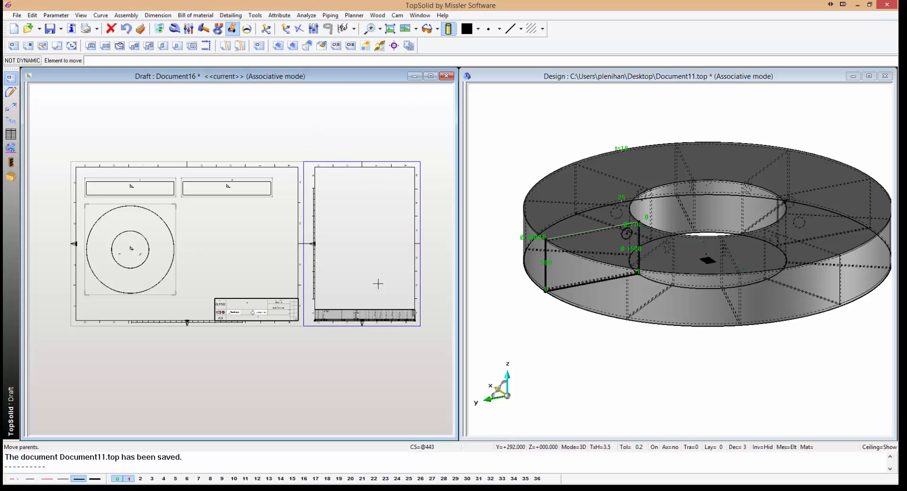
- Examine the parts list on the second drawing sheet, including its materials and dimension columns
scroll(378, 285, up, 6)
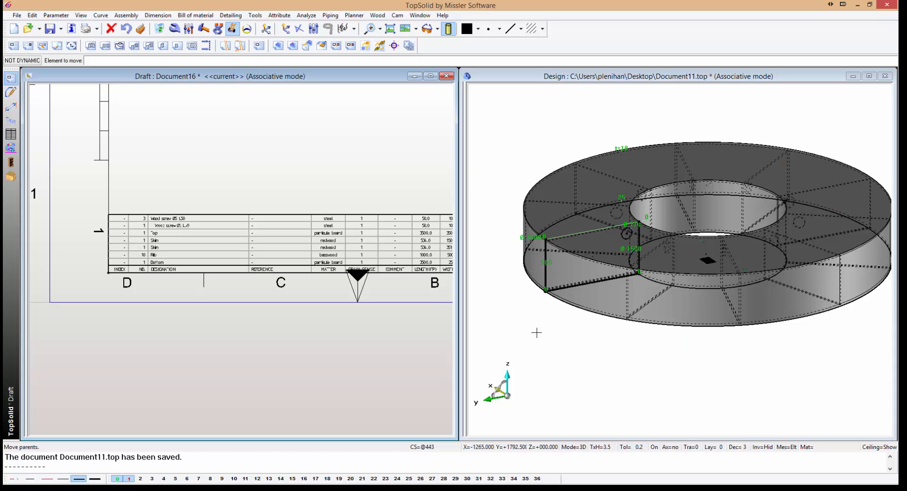
middle_drag(303, 262, 151, 257)
scroll(224, 245, down, 1)
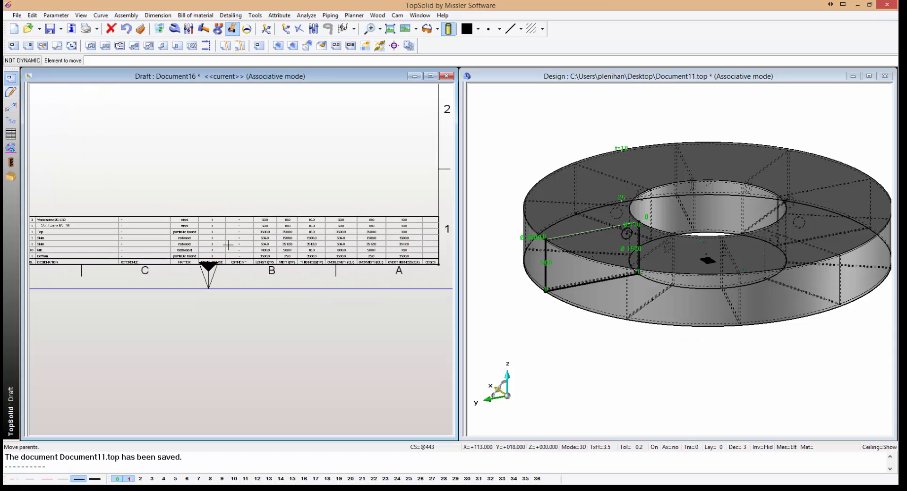
- Examine the three assembly views on the first drawing sheet and the neighbouring parts list sheet
scroll(364, 252, down, 5)
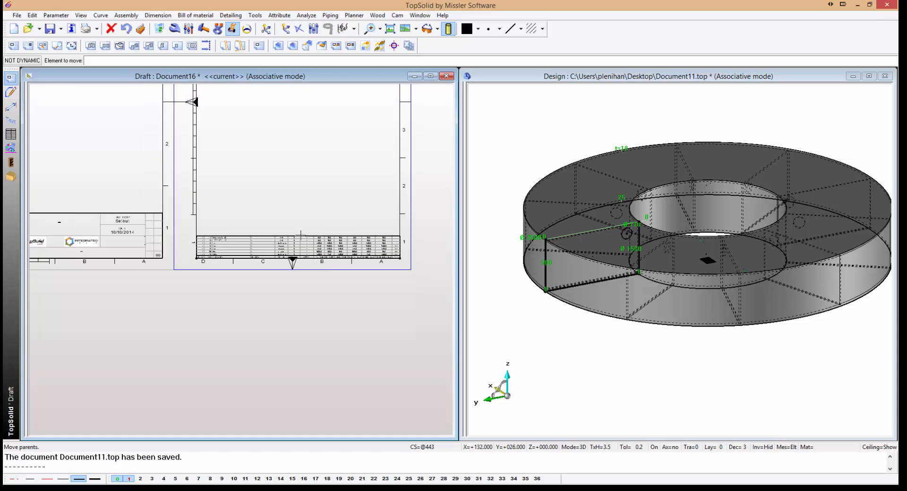
middle_drag(202, 177, 396, 276)
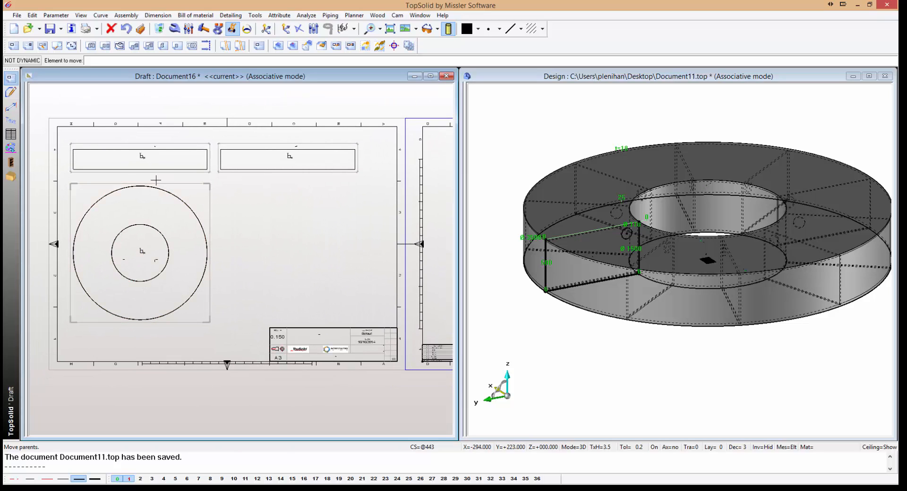
scroll(155, 177, up, 1)
middle_drag(148, 181, 189, 182)
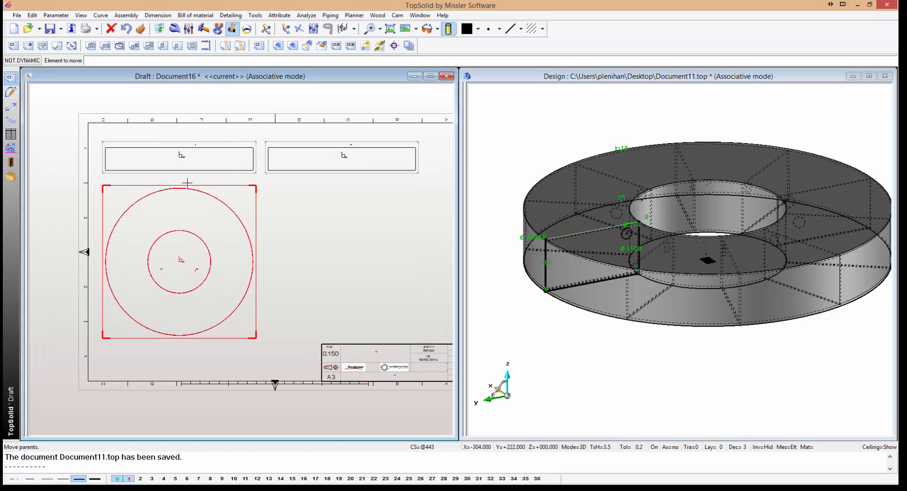
scroll(196, 182, up, 1)
scroll(195, 184, down, 2)
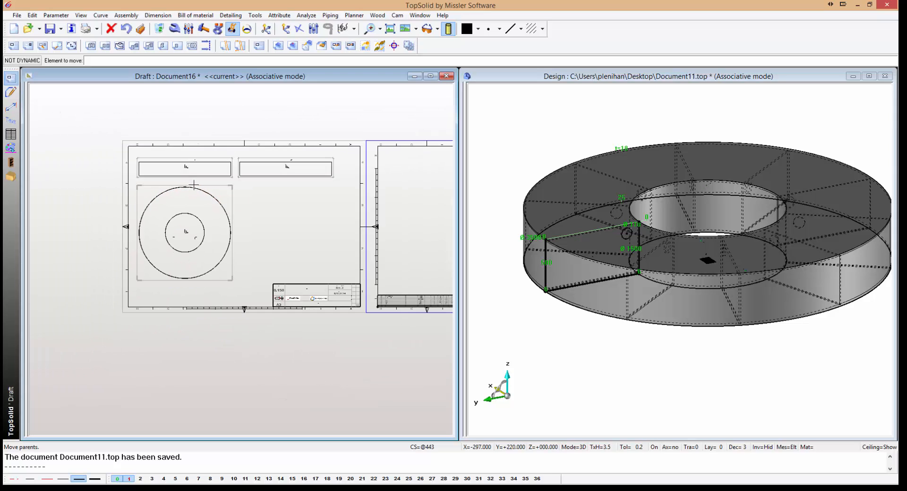
middle_drag(282, 209, 230, 209)
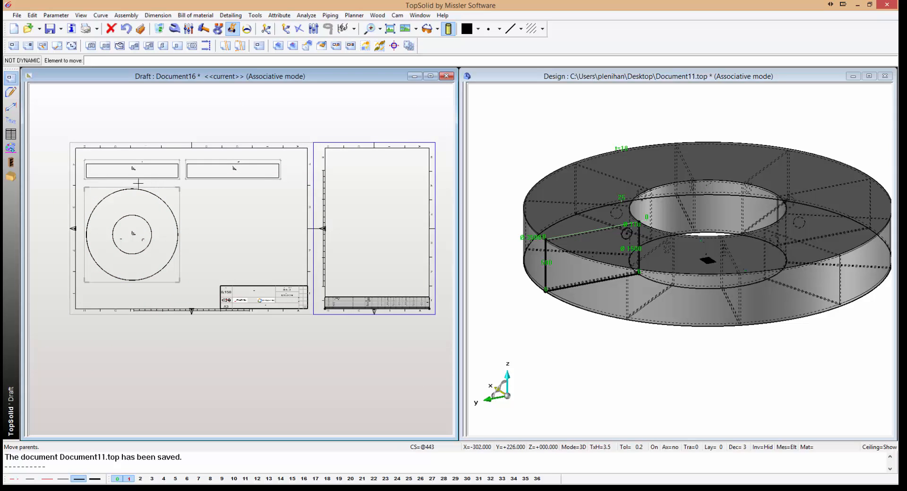
scroll(128, 182, up, 4)
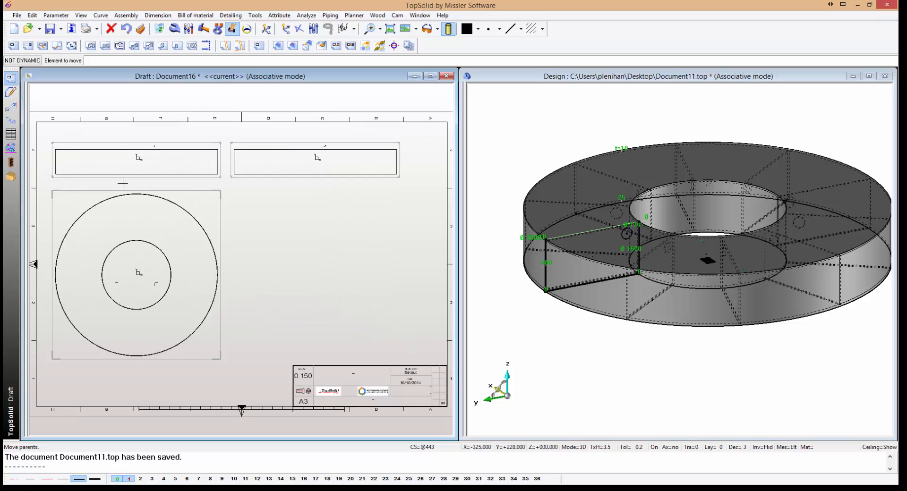
- Turn on shading for the front view and display its hidden lines as solid lines
click(174, 28)
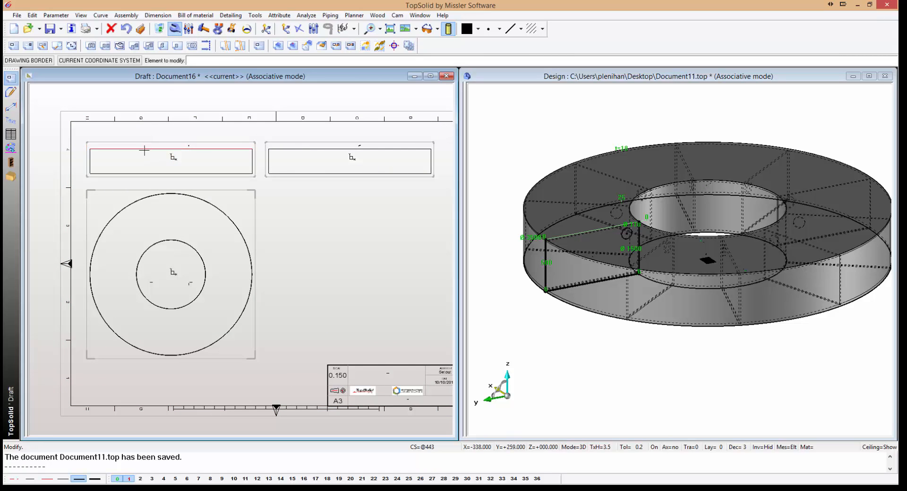
click(145, 150)
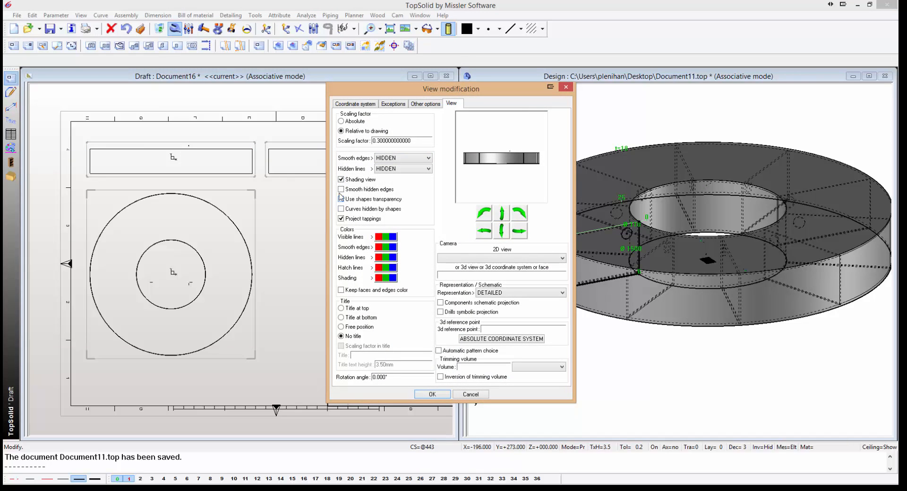
click(391, 172)
click(394, 182)
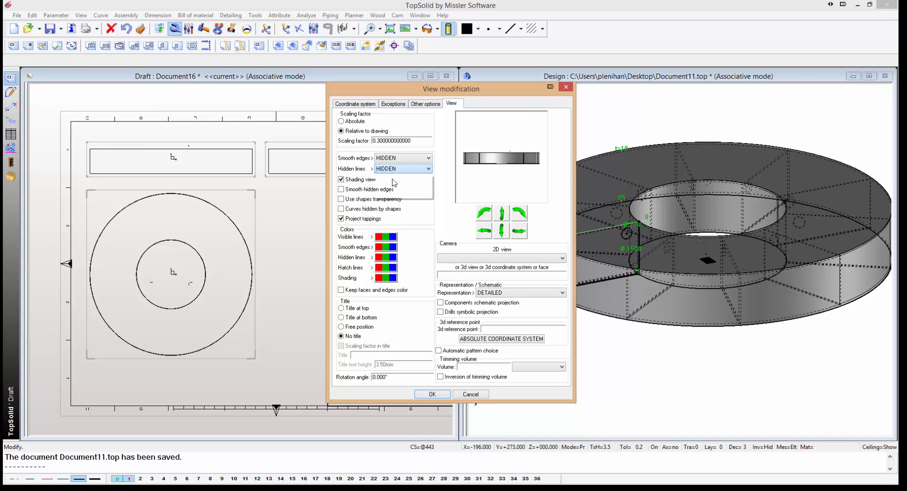
click(431, 396)
- Turn on shading for the circular plan view and set its hidden lines to SOLID LINE
scroll(136, 157, up, 2)
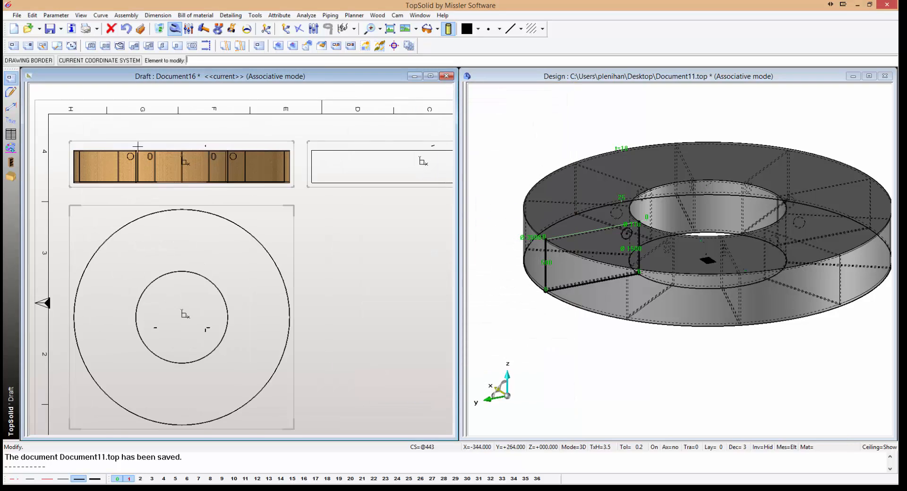
scroll(139, 156, down, 5)
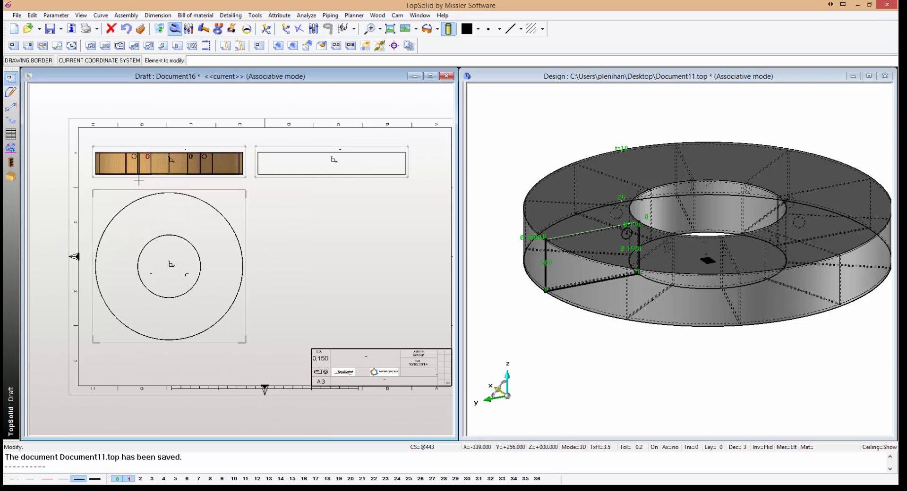
scroll(147, 161, up, 4)
scroll(143, 153, up, 1)
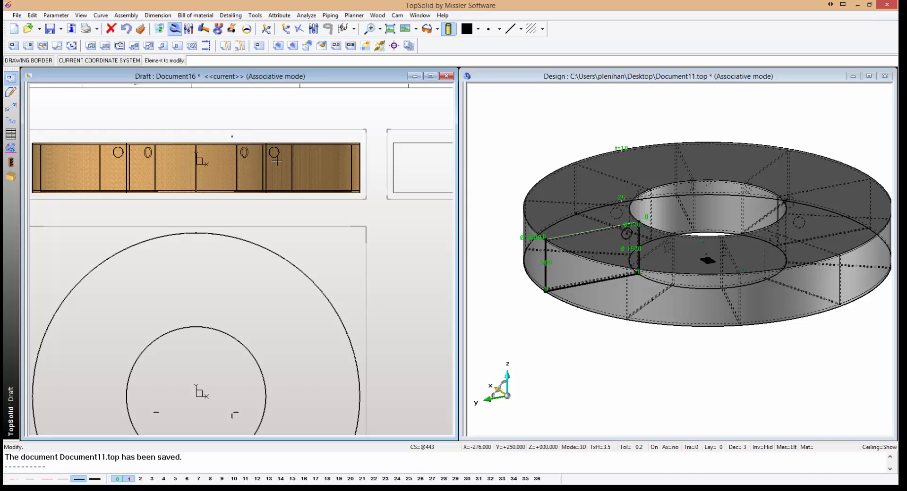
scroll(265, 144, down, 2)
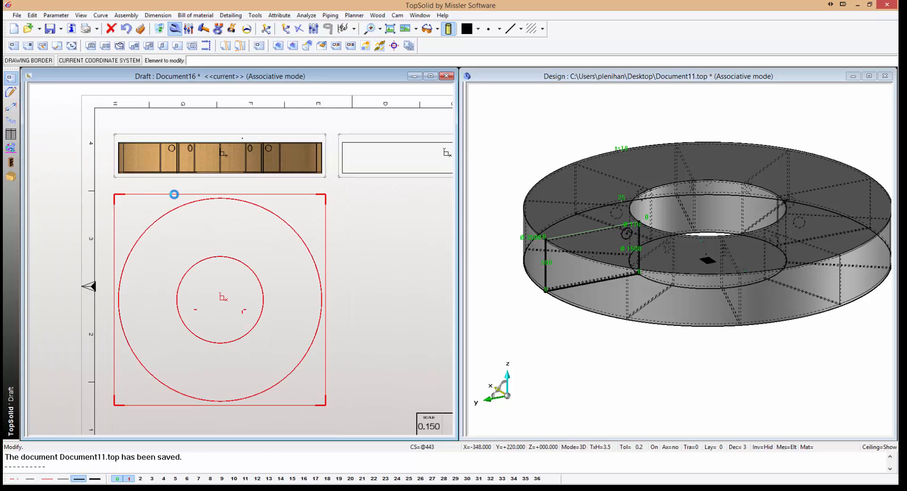
click(173, 194)
click(218, 194)
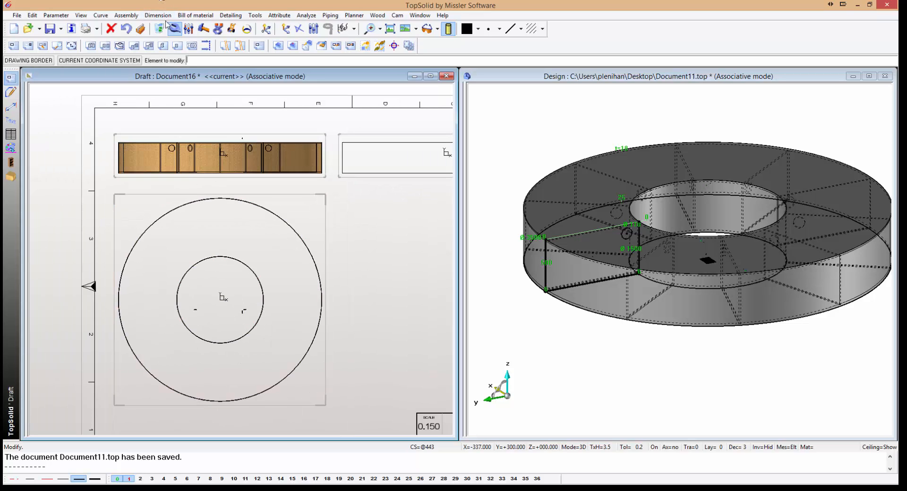
click(198, 261)
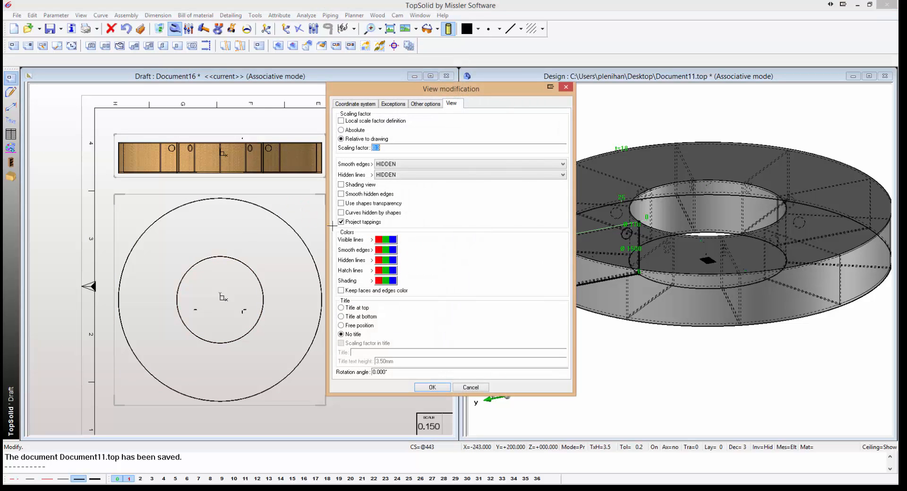
click(357, 186)
click(398, 176)
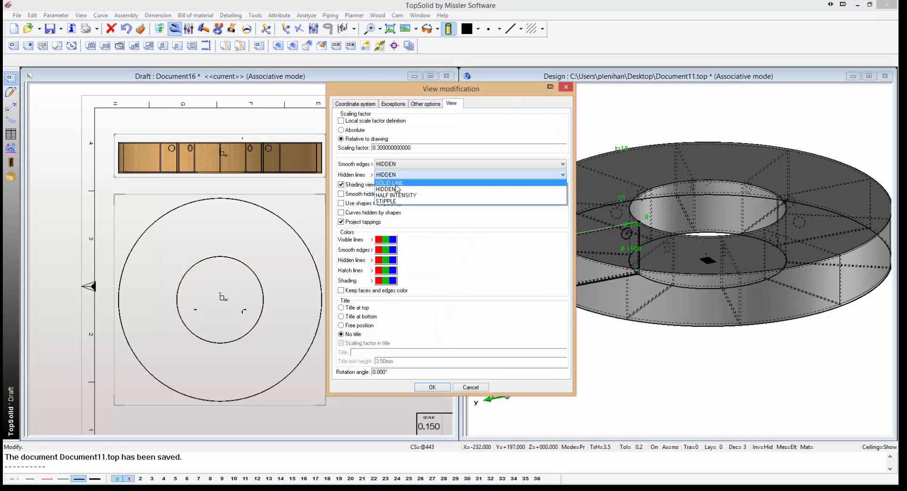
click(397, 189)
click(442, 387)
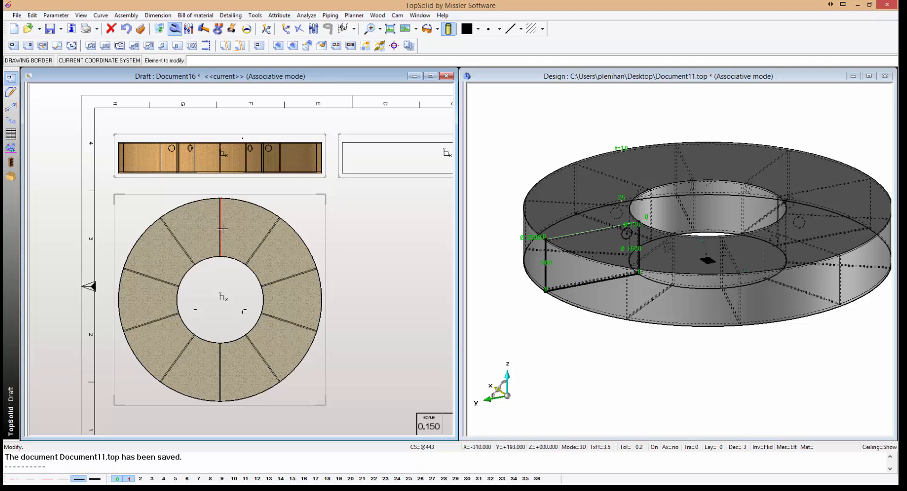
- Define a full section of the unshaded side view with vertical cutting line A left of its centre, inverting the viewing direction
scroll(172, 221, down, 2)
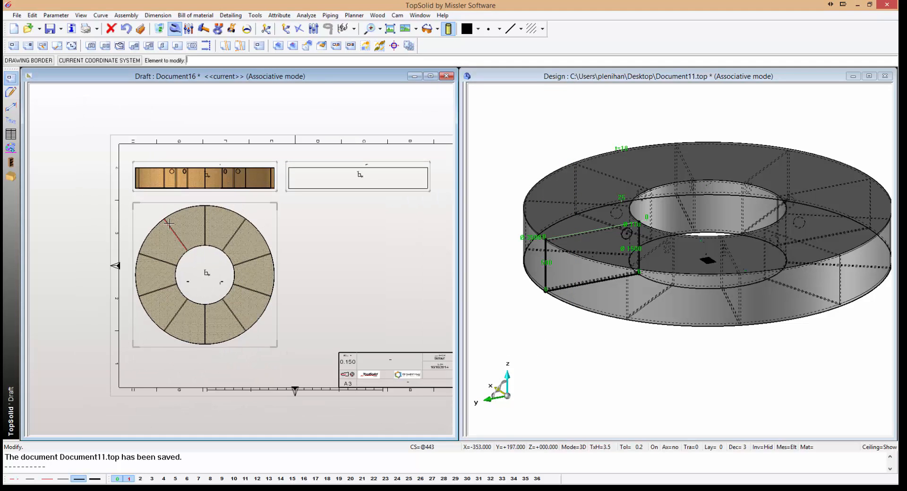
scroll(356, 224, up, 1)
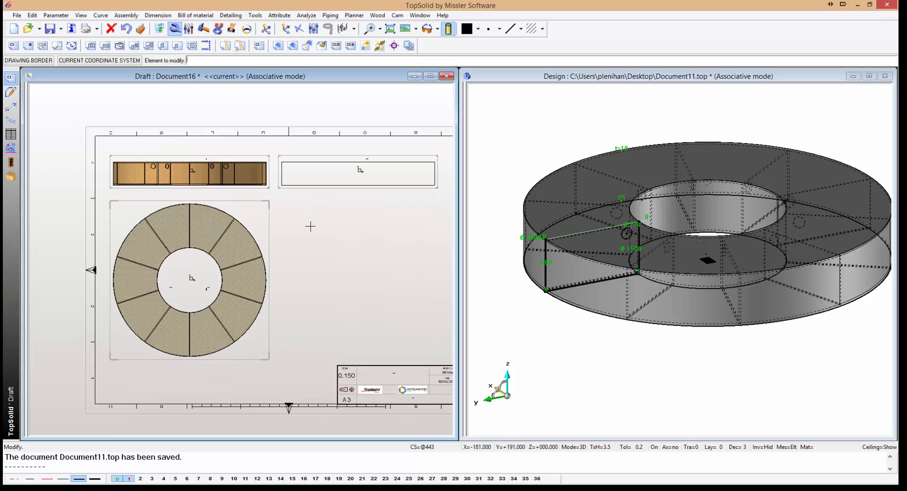
middle_drag(328, 226, 196, 236)
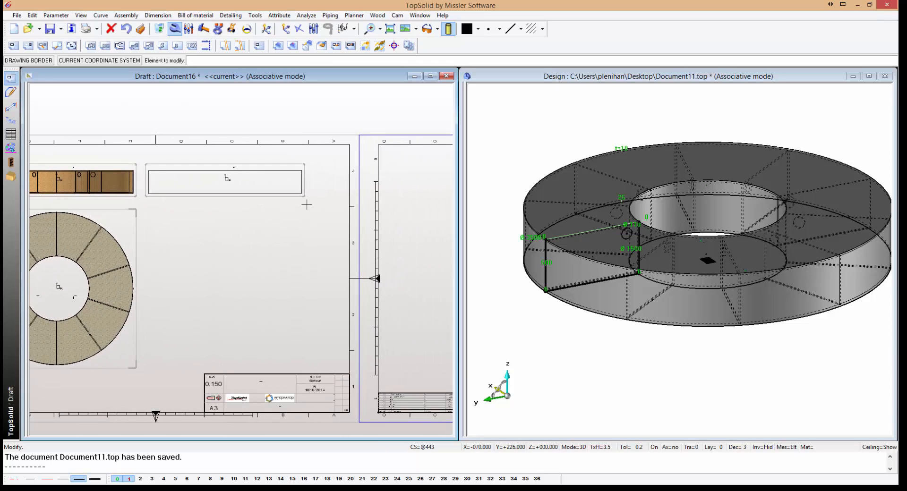
scroll(307, 205, down, 2)
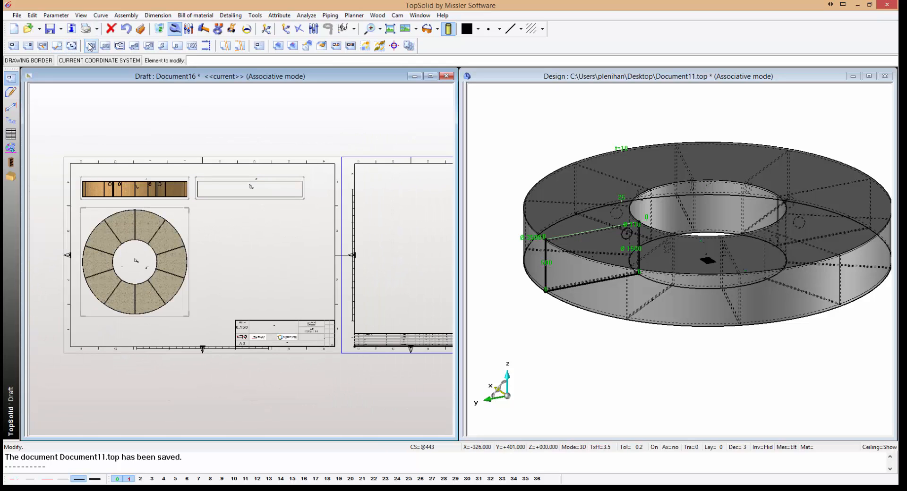
click(91, 45)
click(249, 184)
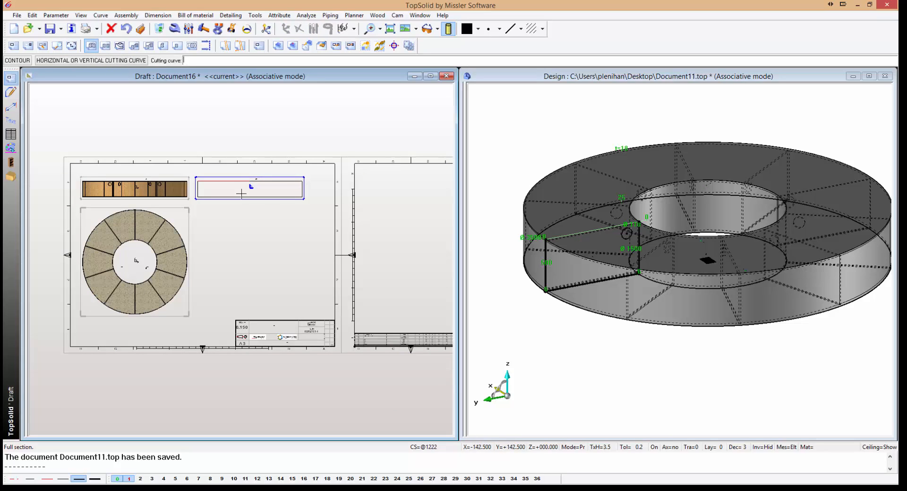
click(64, 61)
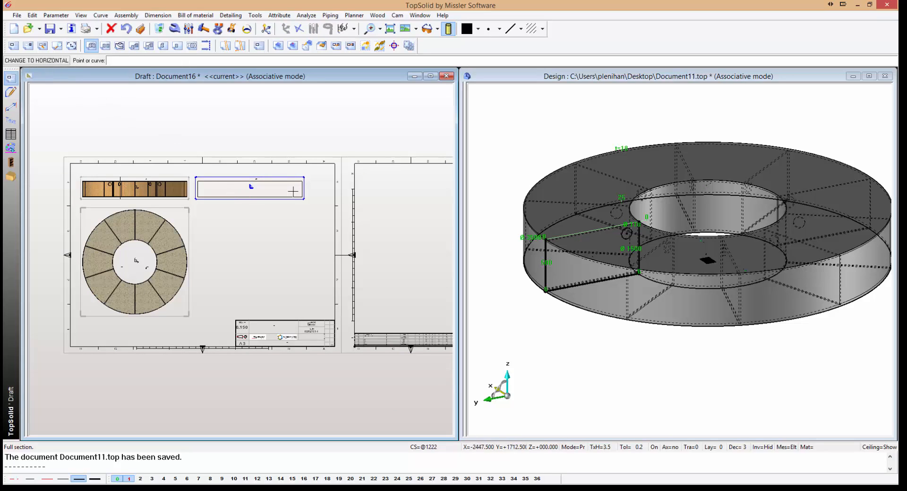
click(244, 182)
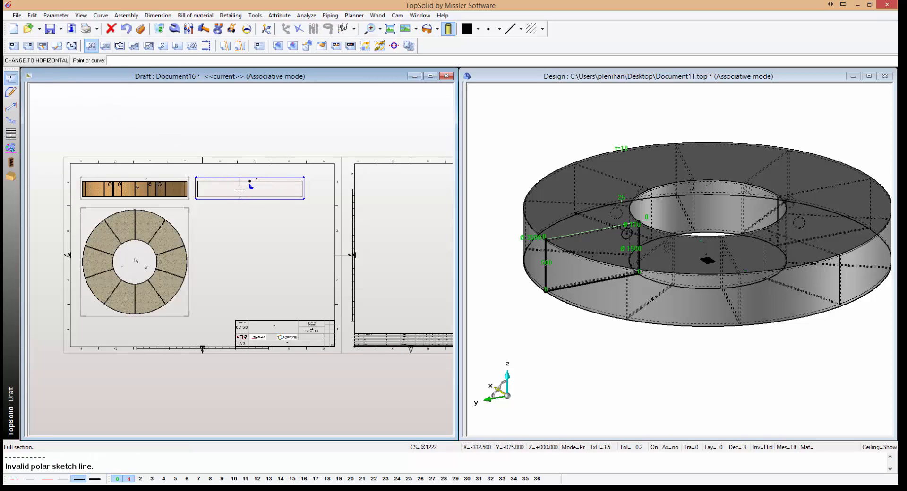
click(227, 187)
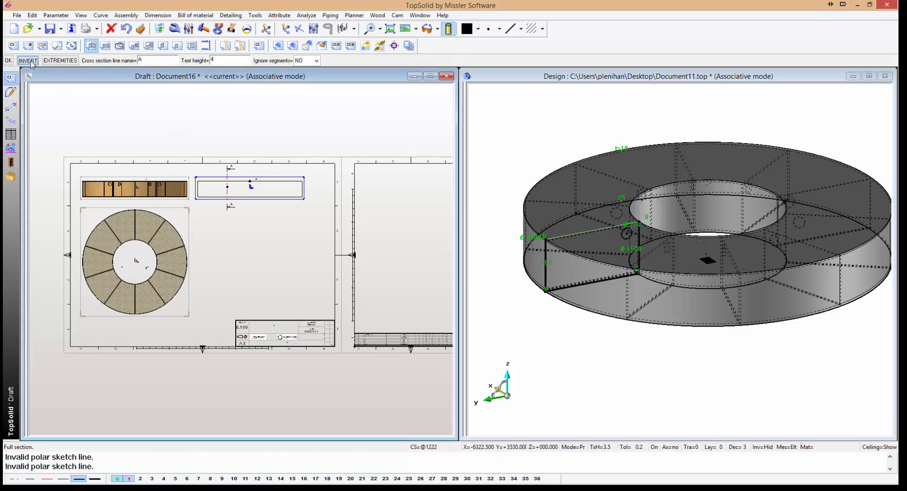
key(Return)
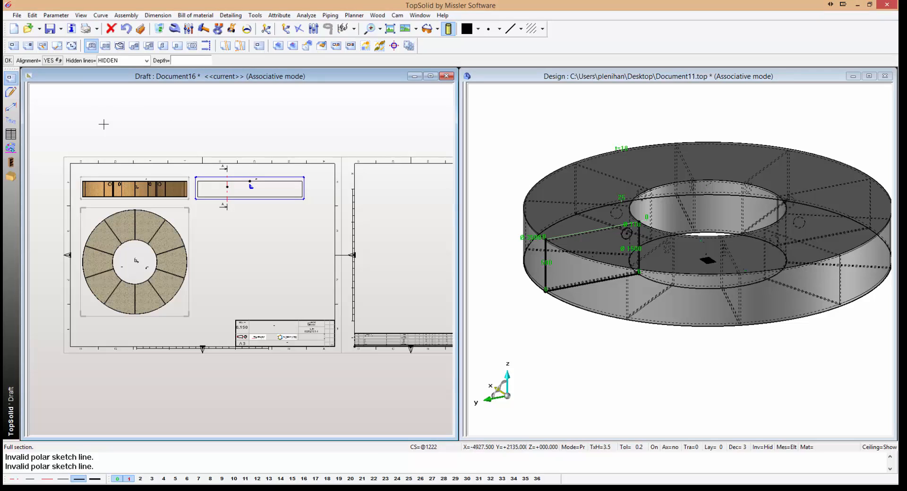
- Set the section view's alignment to NO and place it in the free space below the side view
key(Return)
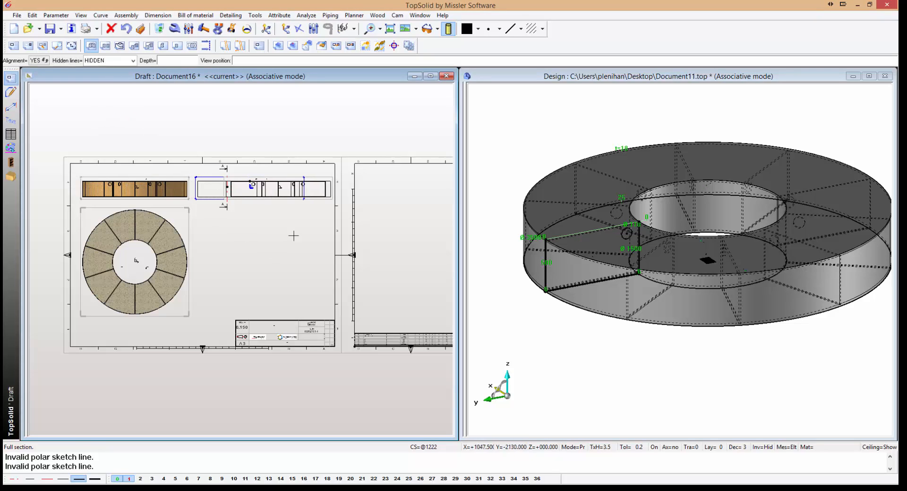
click(45, 61)
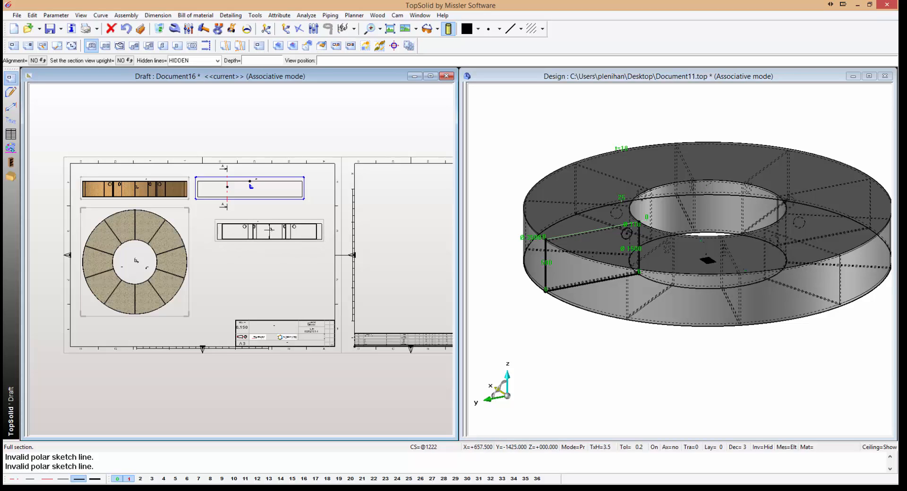
click(273, 239)
- Dimension the depth by which the rib is recessed into the bottom skin in the section view
scroll(273, 239, up, 6)
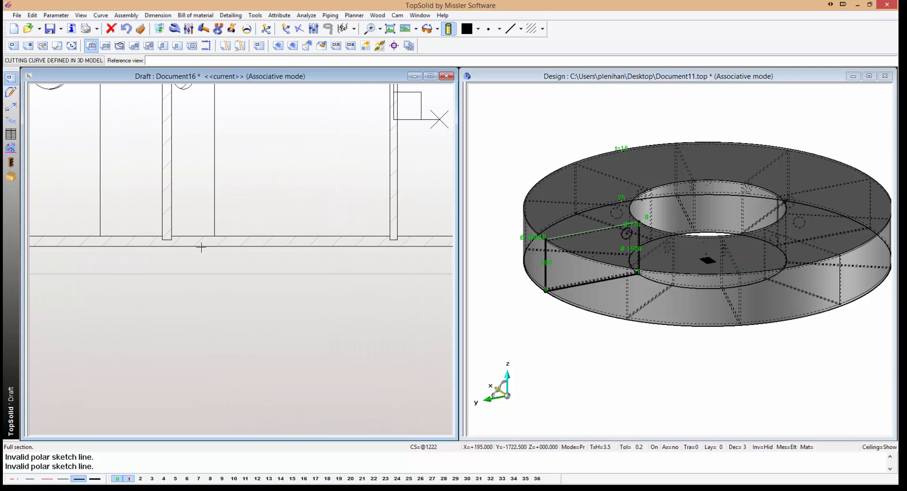
scroll(187, 259, up, 3)
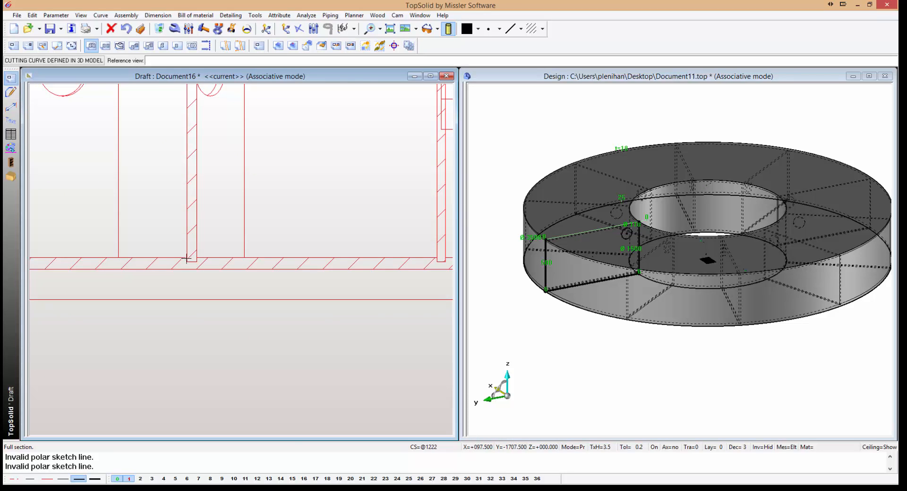
scroll(264, 176, down, 3)
click(12, 107)
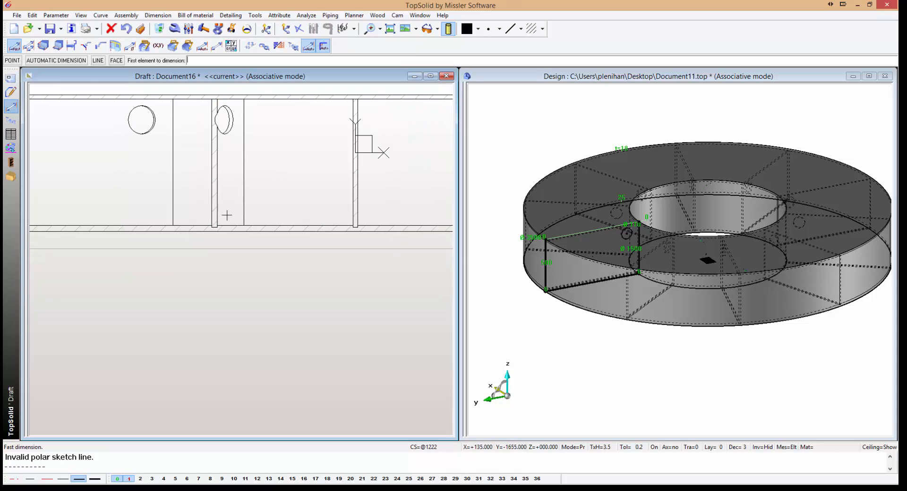
scroll(227, 220, up, 4)
click(217, 233)
scroll(196, 235, up, 2)
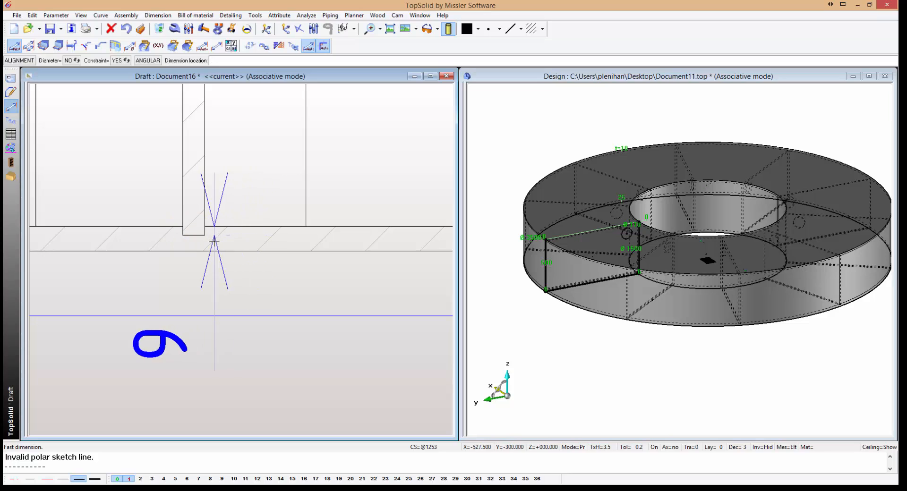
scroll(240, 254, down, 3)
click(237, 256)
- Dimension the thickness of the central rib, placing the dimension below the section view
scroll(237, 257, down, 3)
scroll(291, 242, up, 3)
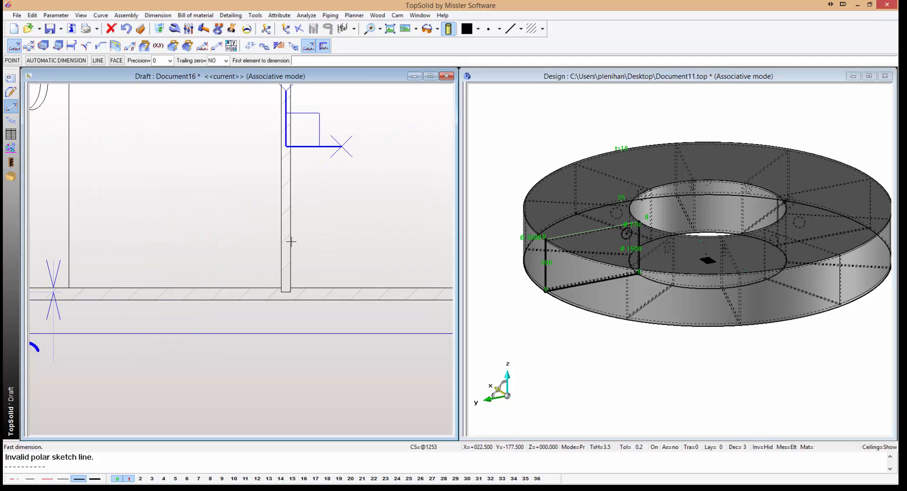
click(280, 252)
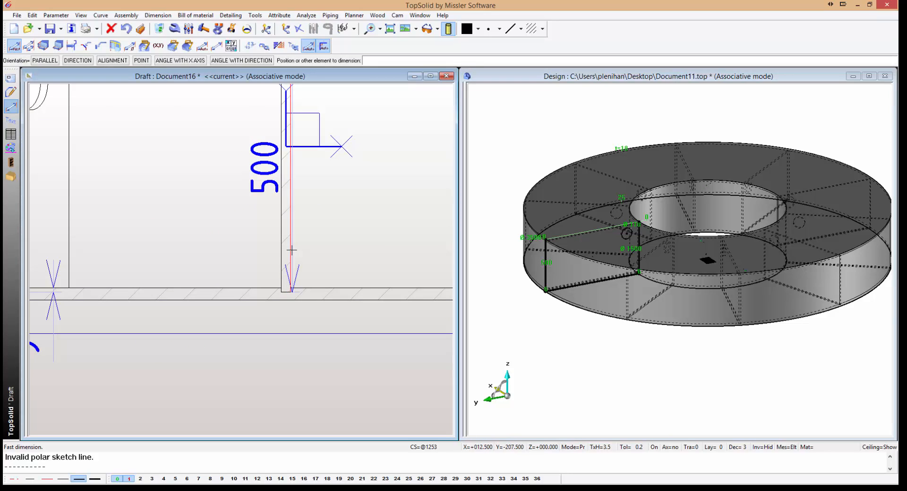
click(285, 370)
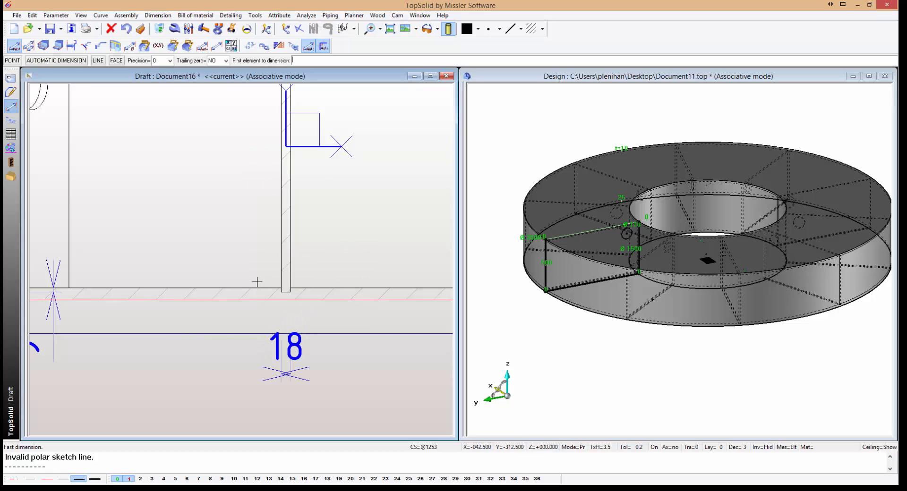
- Dimension the overall height of the section view at its left end, placing the dimension outside the view
scroll(287, 253, down, 4)
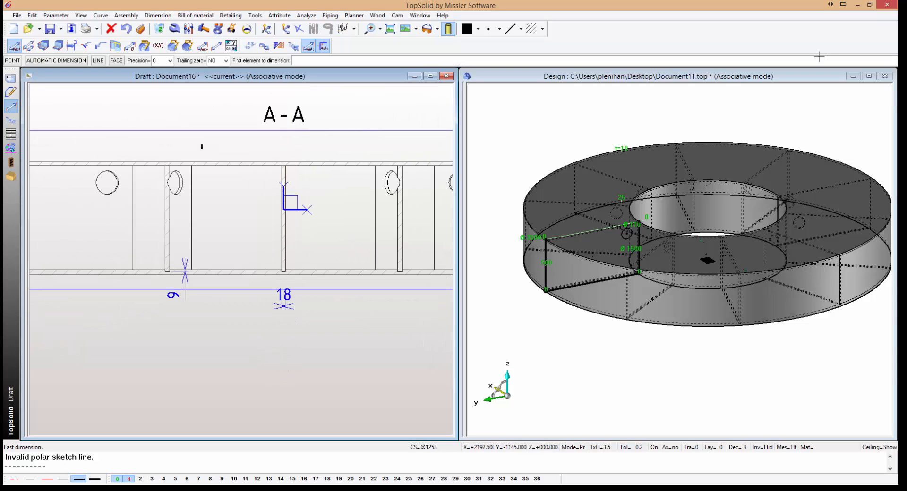
scroll(305, 169, down, 2)
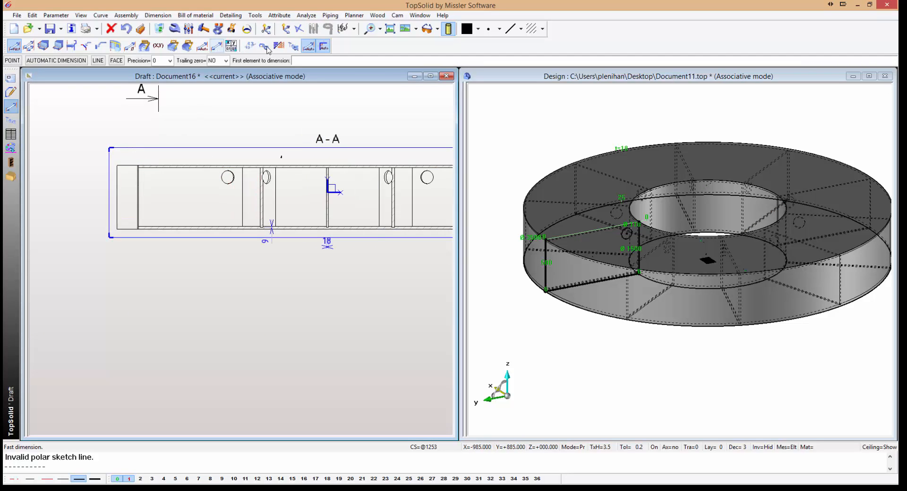
scroll(103, 192, up, 2)
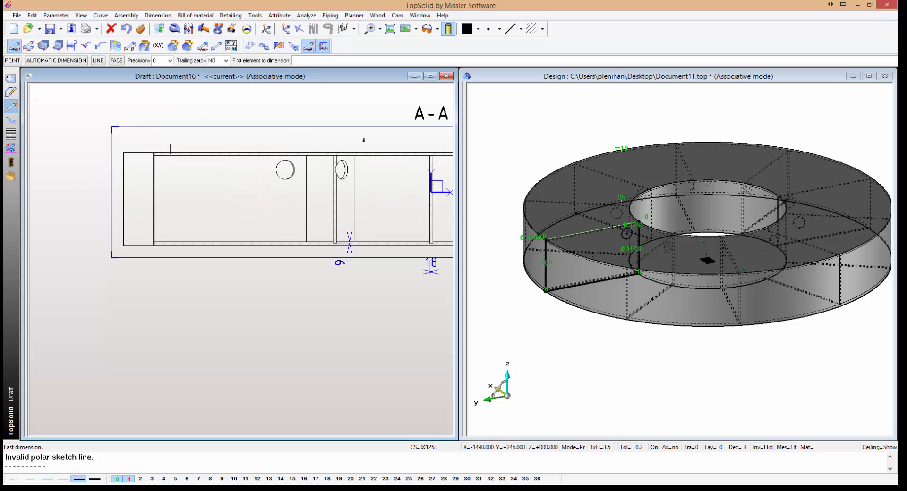
click(139, 153)
click(139, 246)
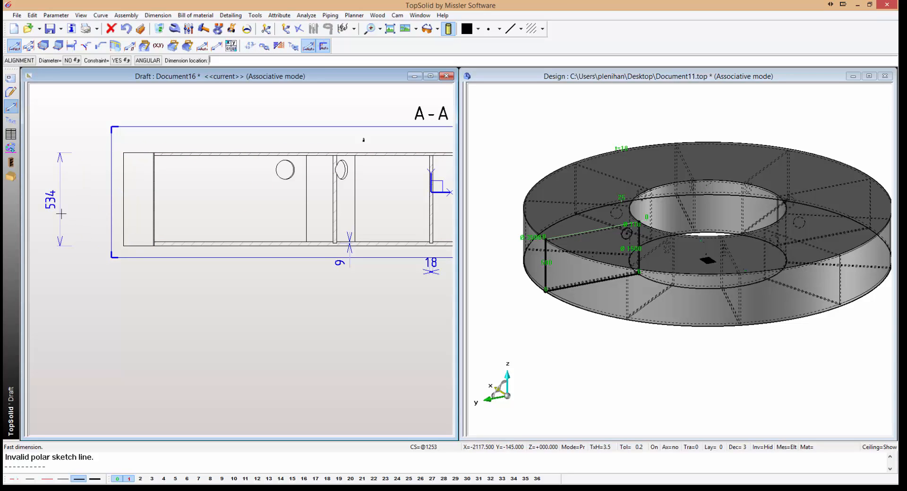
click(69, 212)
scroll(265, 194, down, 3)
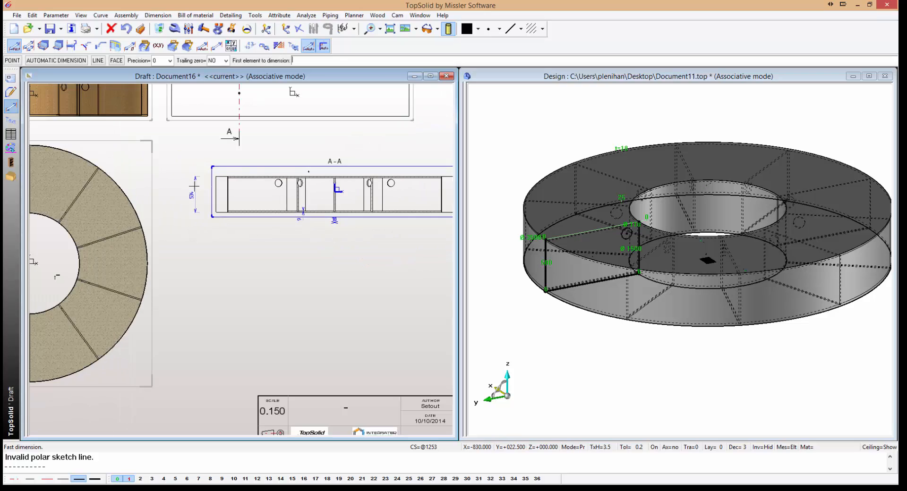
- Set the thickness parameter t to 25 mm, picking it through the shaded plan view
click(188, 28)
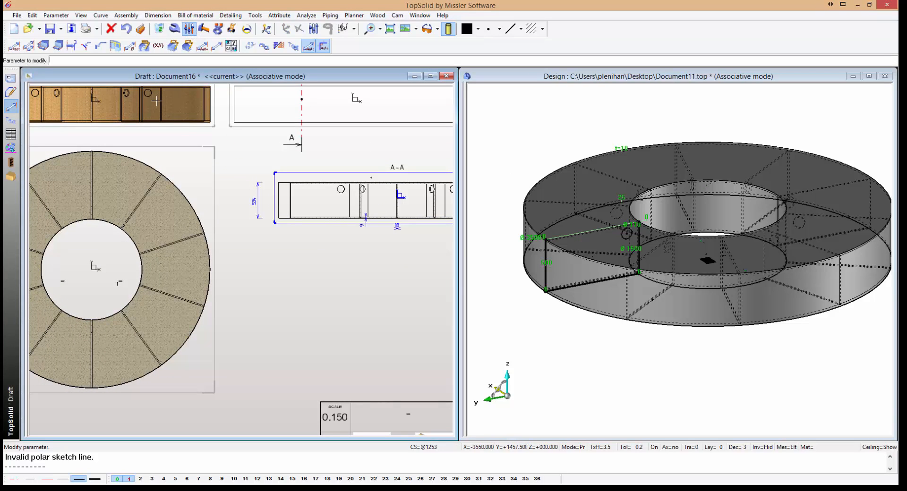
scroll(272, 204, down, 2)
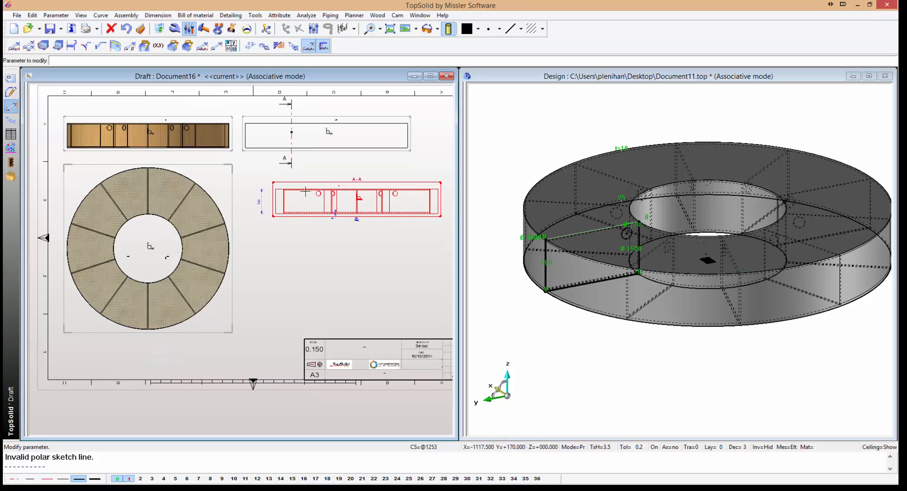
middle_drag(311, 192, 291, 188)
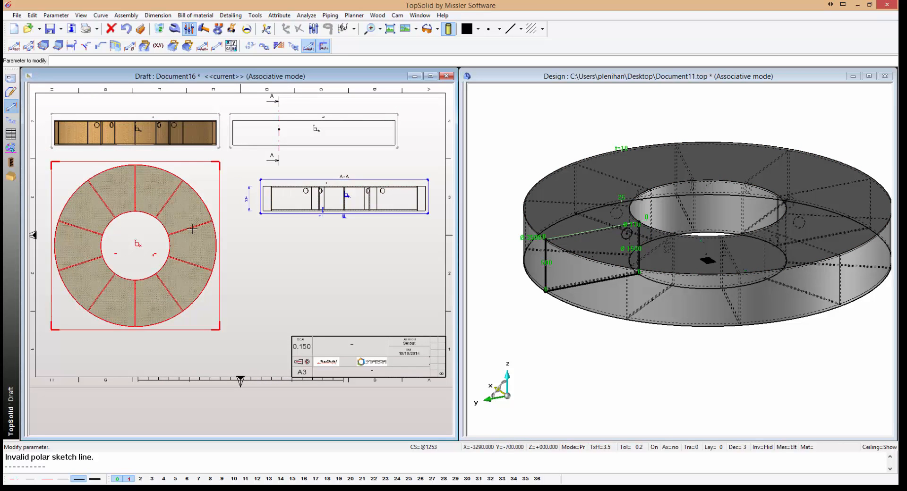
click(172, 208)
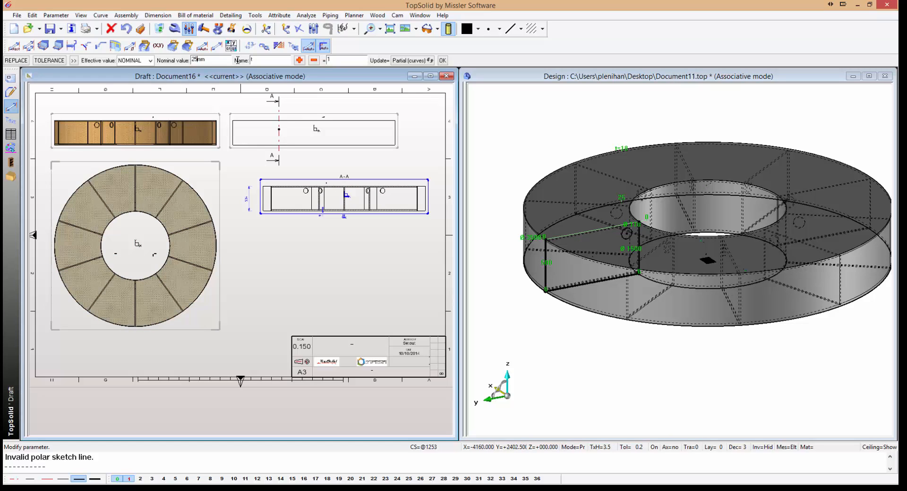
text(25)
key(Return)
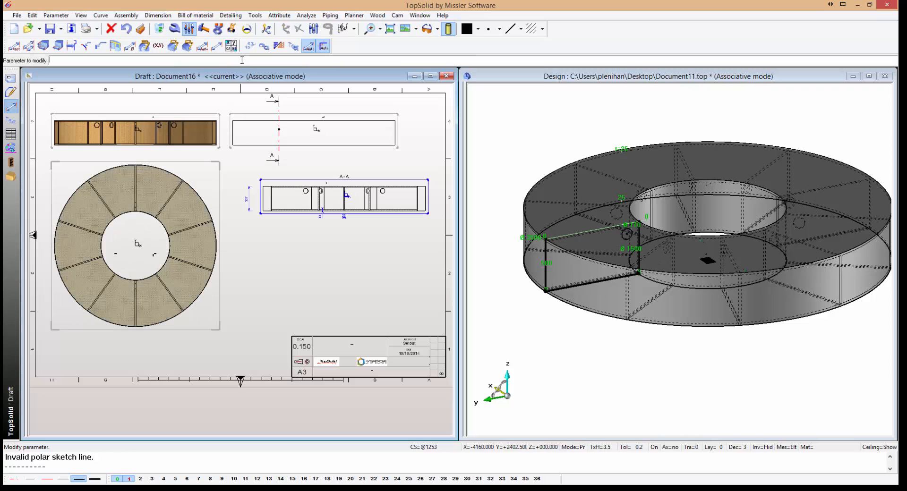
scroll(348, 222, up, 2)
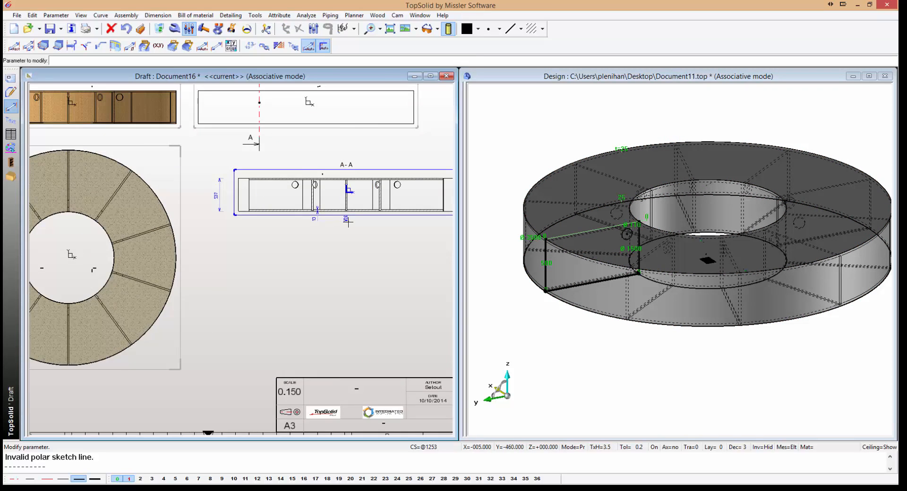
scroll(348, 222, up, 7)
scroll(348, 221, down, 8)
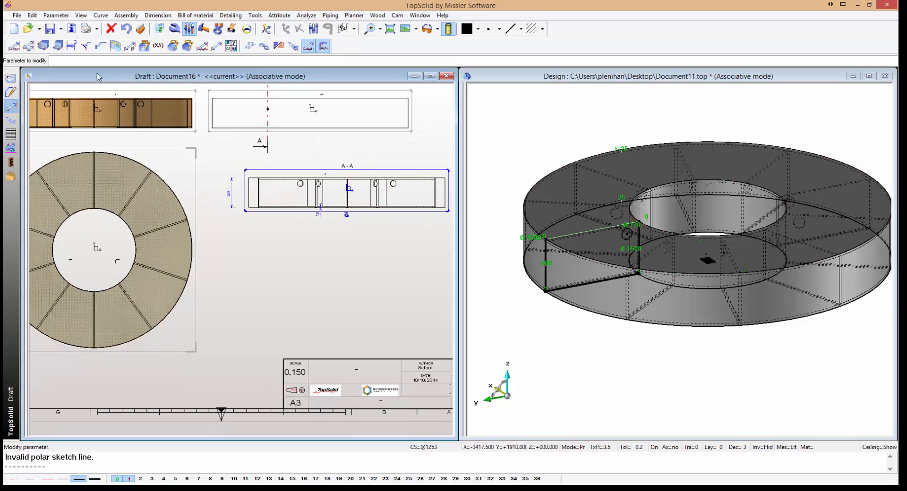
- Set the number of ribs in the 360° circular pattern to 15, picking a rib in the shaded side view
click(133, 112)
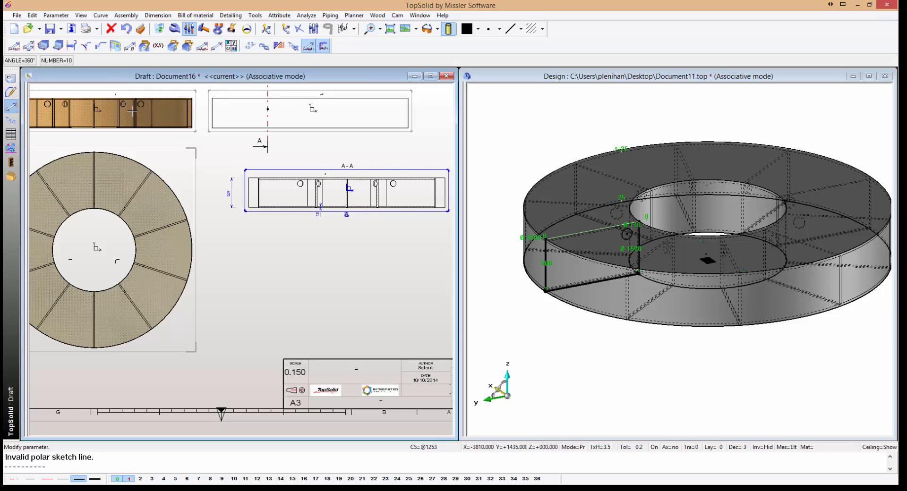
click(55, 61)
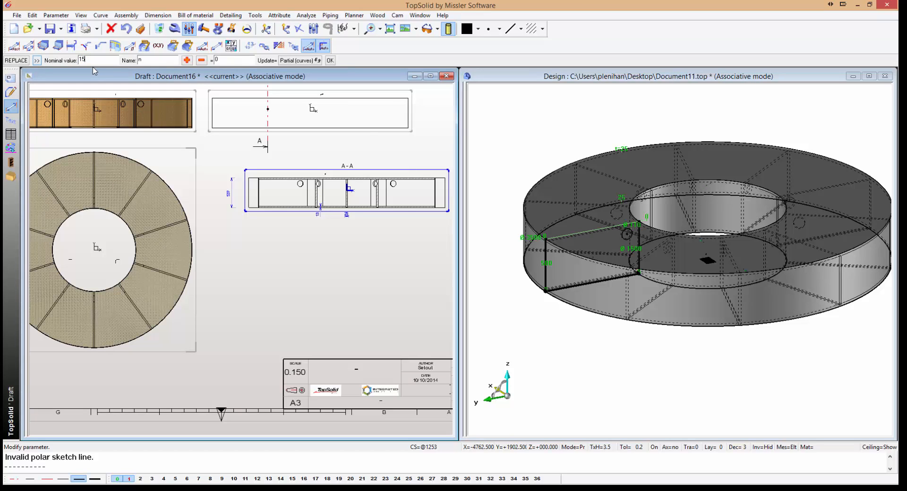
text(15)
key(Return)
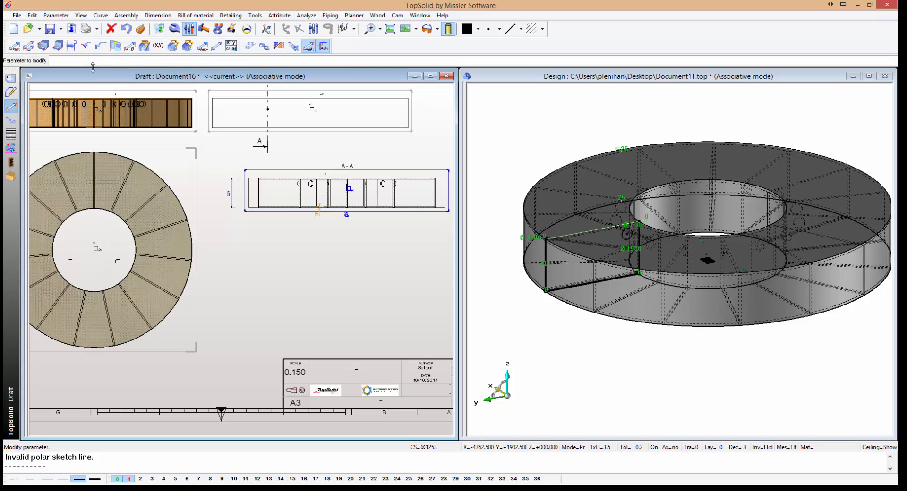
- Examine the rib layout in the 3D model and the views on the drawing sheet
scroll(664, 310, up, 6)
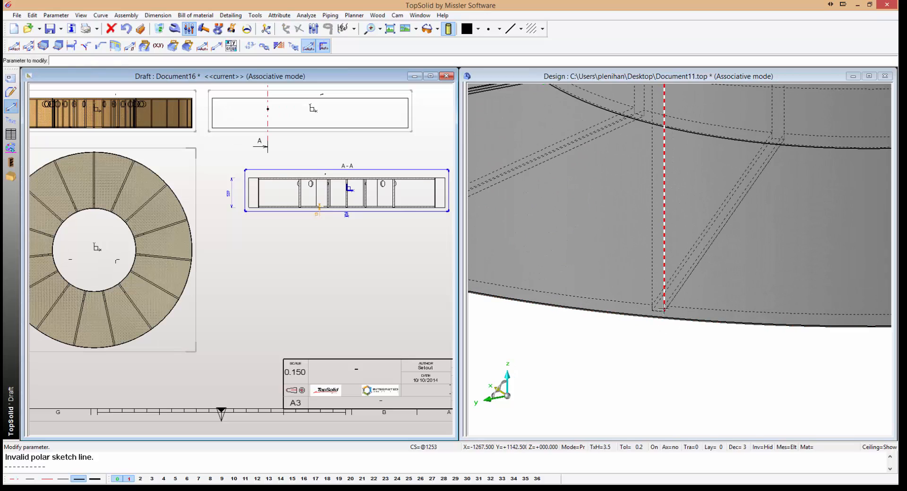
scroll(664, 309, down, 2)
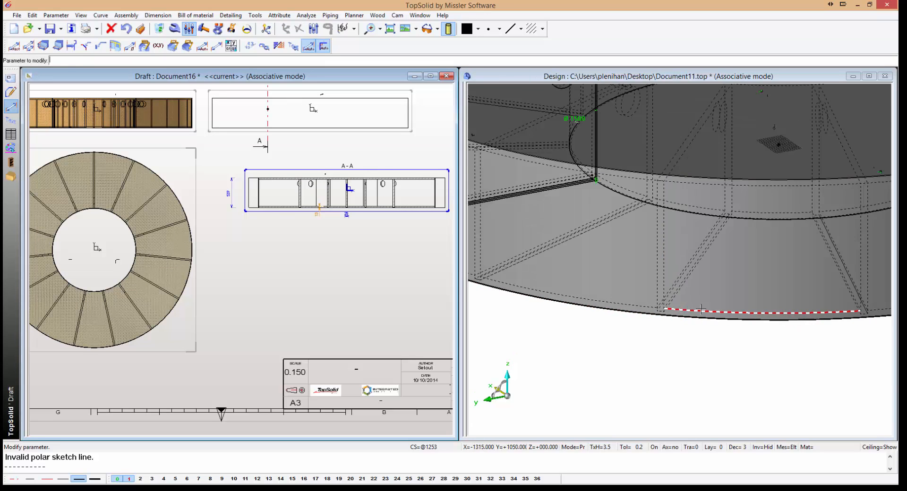
scroll(700, 309, down, 5)
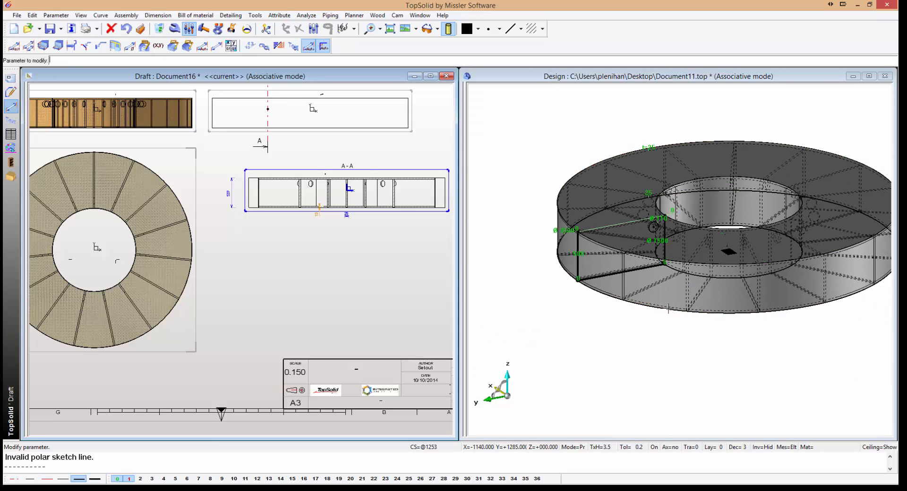
scroll(668, 308, down, 1)
middle_drag(694, 282, 666, 295)
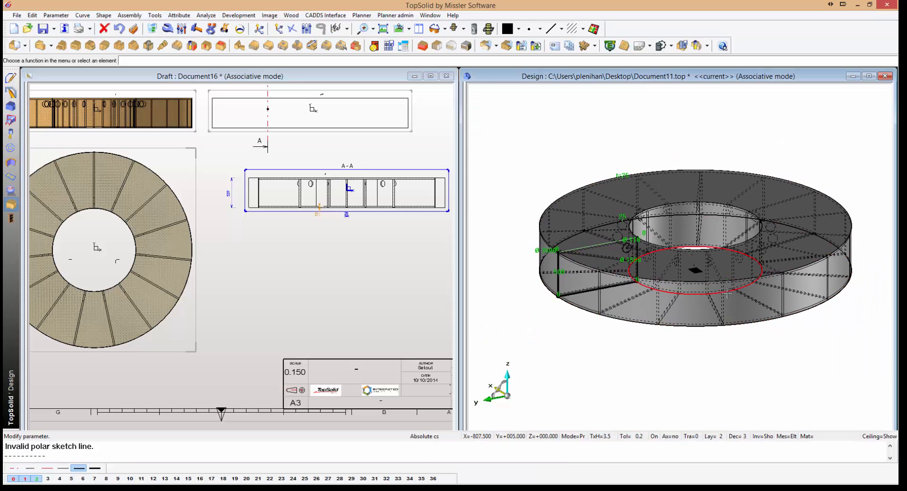
click(369, 272)
scroll(376, 271, down, 3)
scroll(370, 271, up, 2)
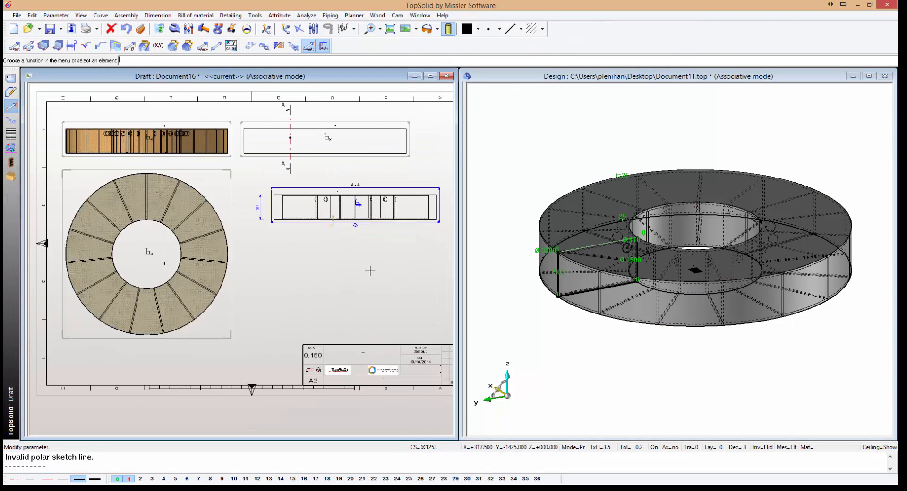
middle_drag(384, 272, 334, 269)
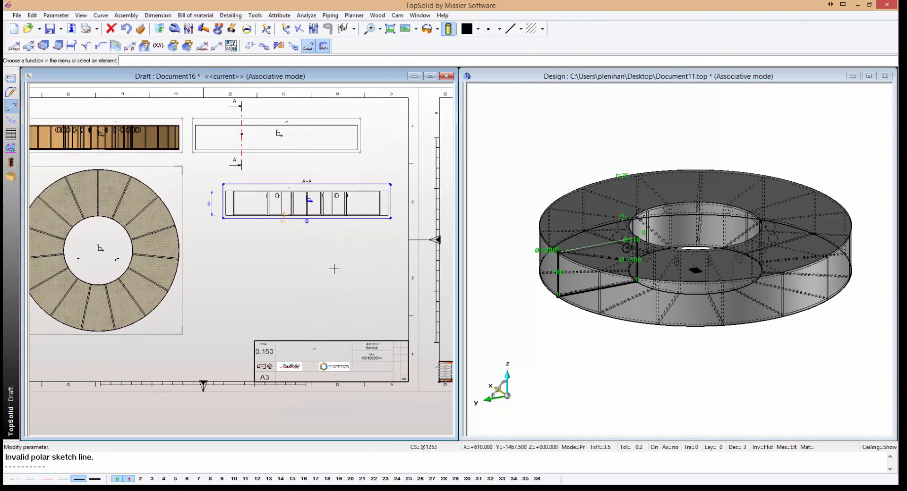
middle_drag(266, 275, 306, 287)
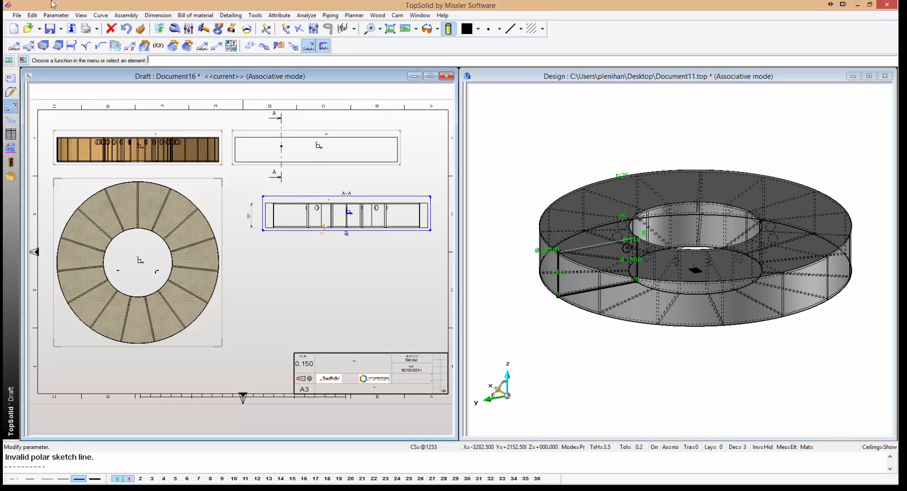
- Define a detail view of section A-A with a cutting circle centred where a rib meets the bottom skin
click(11, 78)
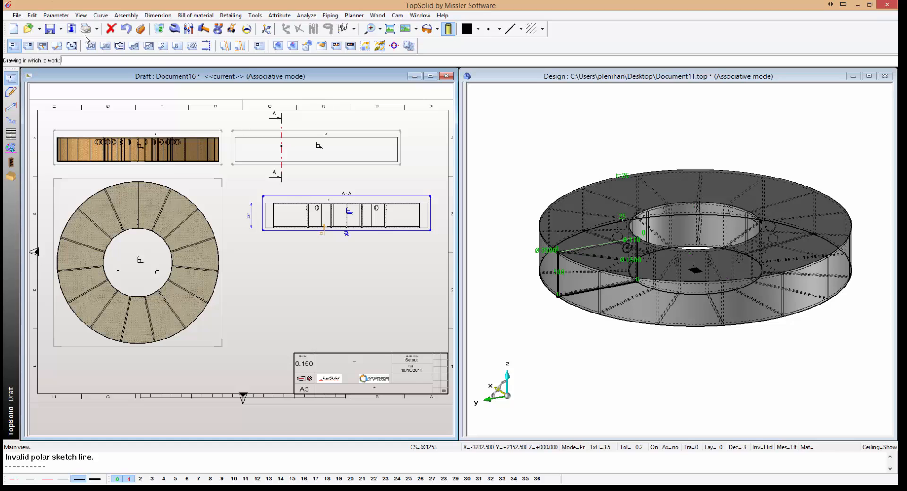
click(57, 45)
scroll(311, 225, up, 1)
scroll(311, 225, up, 3)
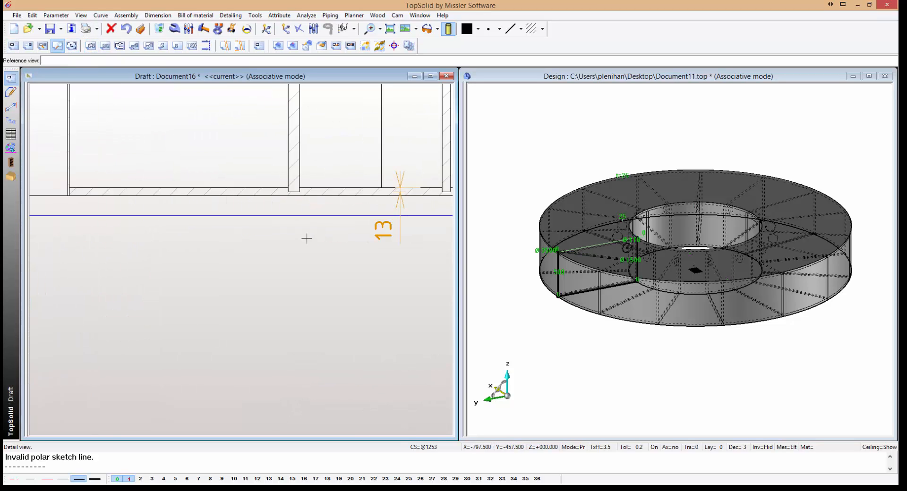
click(311, 189)
middle_click(184, 138)
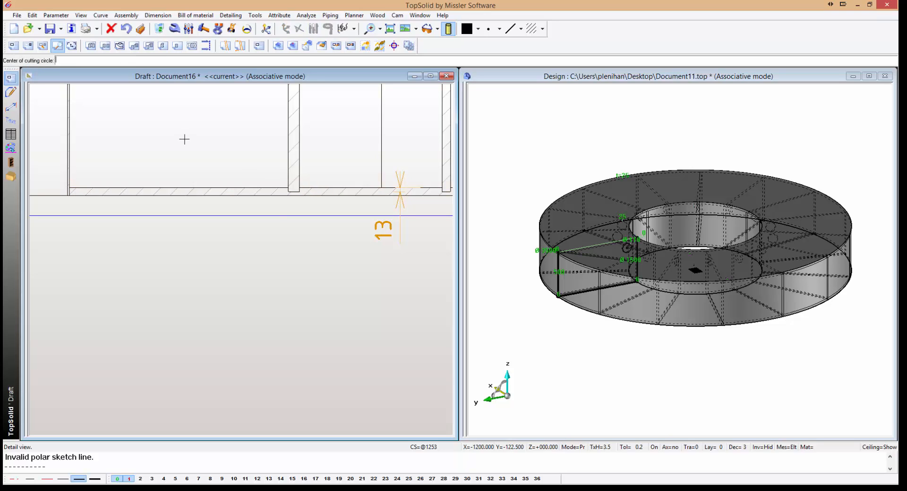
click(294, 189)
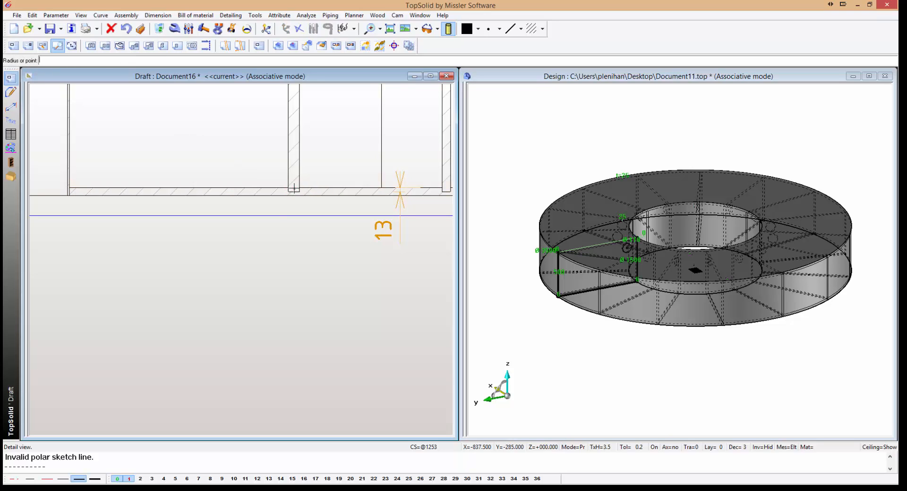
click(302, 217)
- Place the detail view at relative scale 2 in the free space below the section view
scroll(296, 196, down, 6)
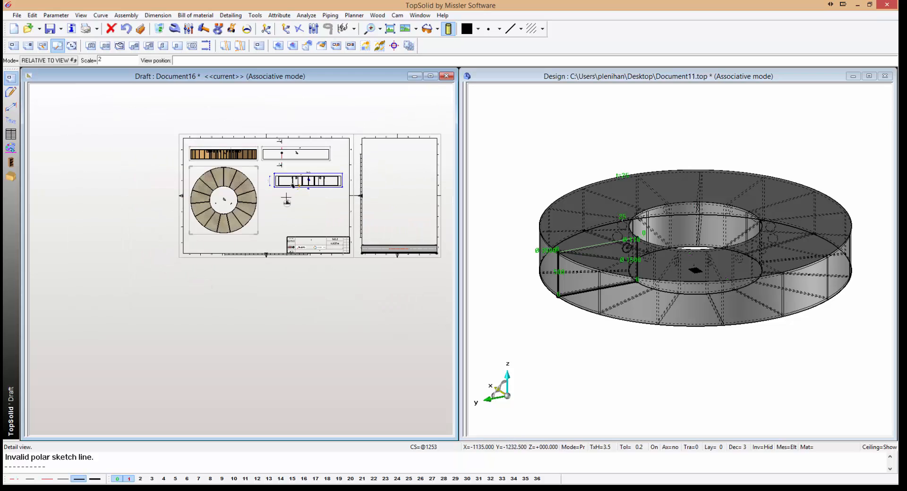
click(282, 196)
scroll(286, 196, up, 6)
scroll(308, 189, down, 5)
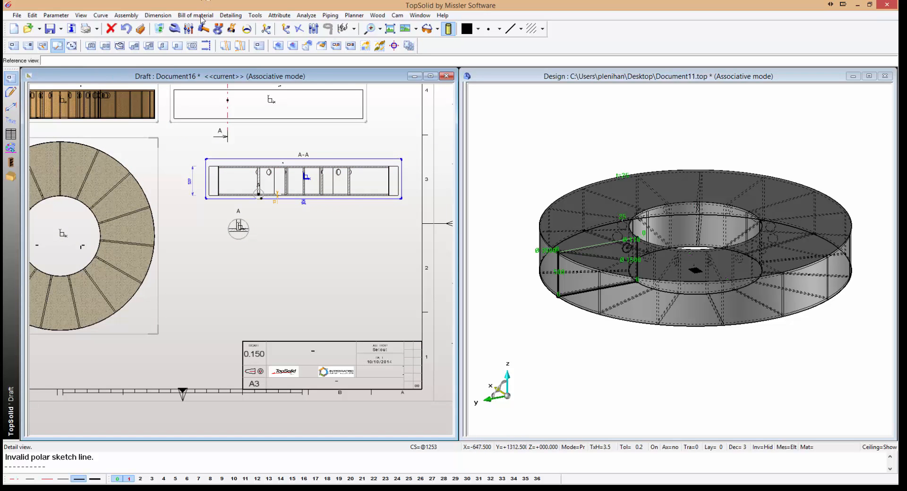
- Move cutting line A of the unshaded side view closer to the view's centre
click(231, 28)
click(232, 168)
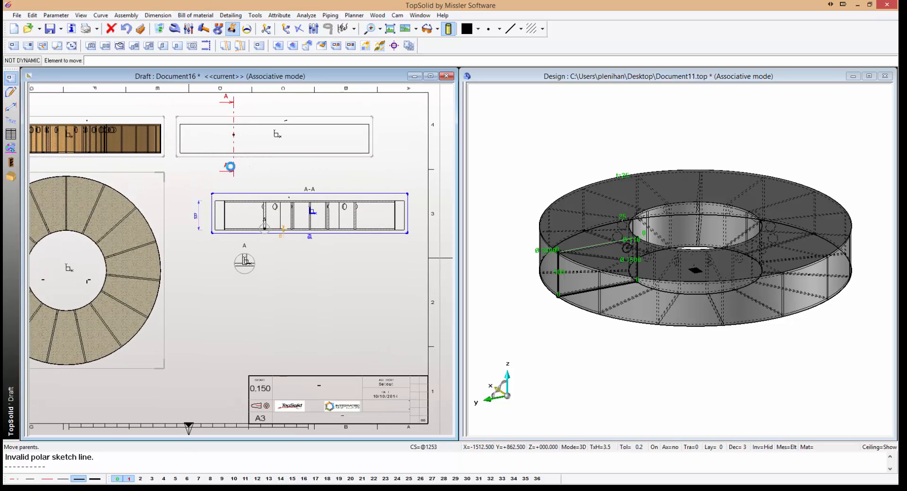
click(247, 166)
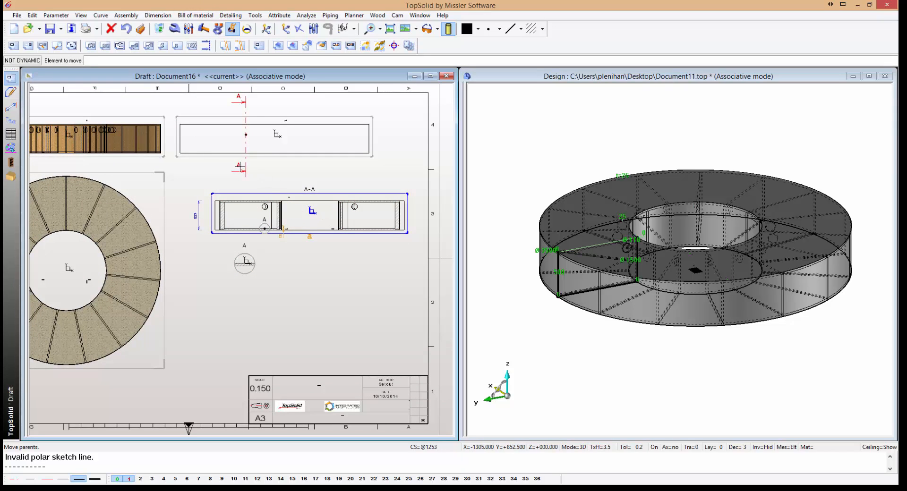
click(258, 169)
click(264, 168)
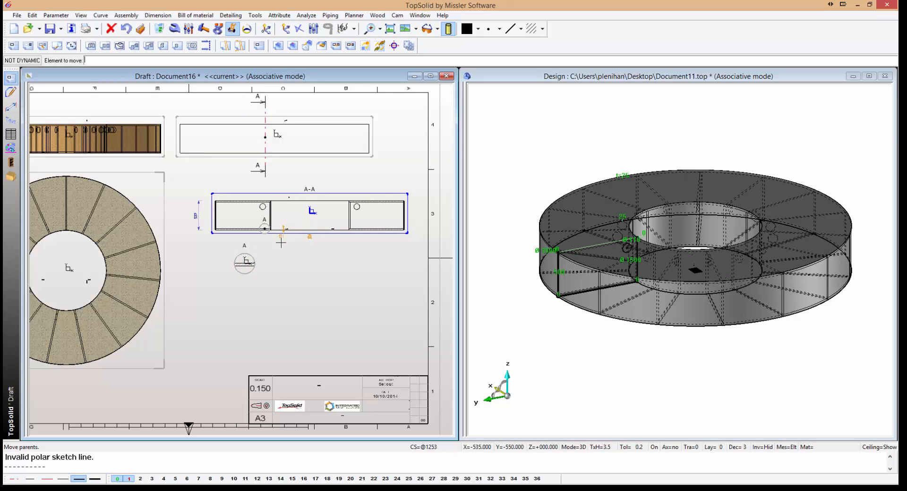
- Set the detail view's scaling factor to 5, relative to the drawing
scroll(243, 271, up, 5)
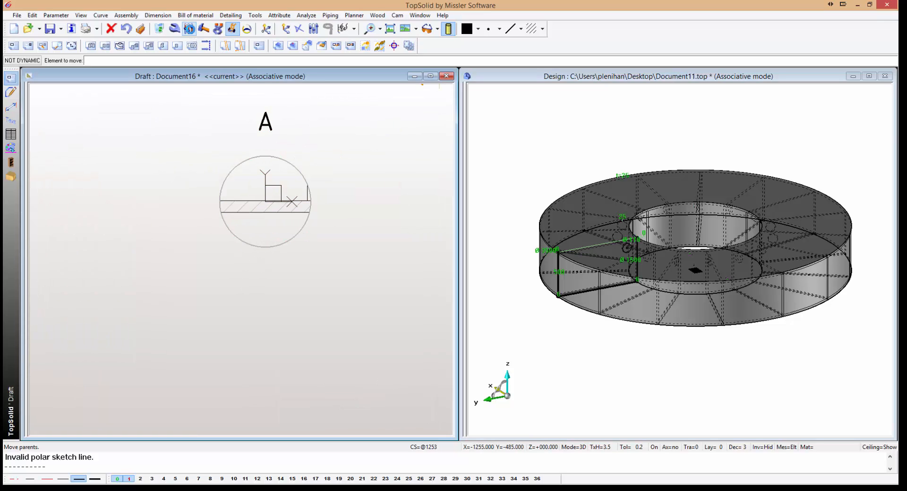
click(174, 29)
click(309, 189)
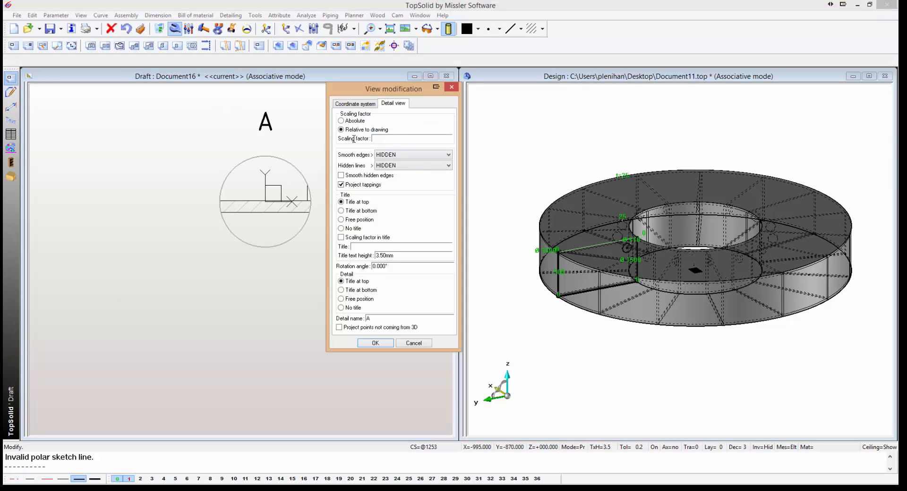
text(5)
key(Return)
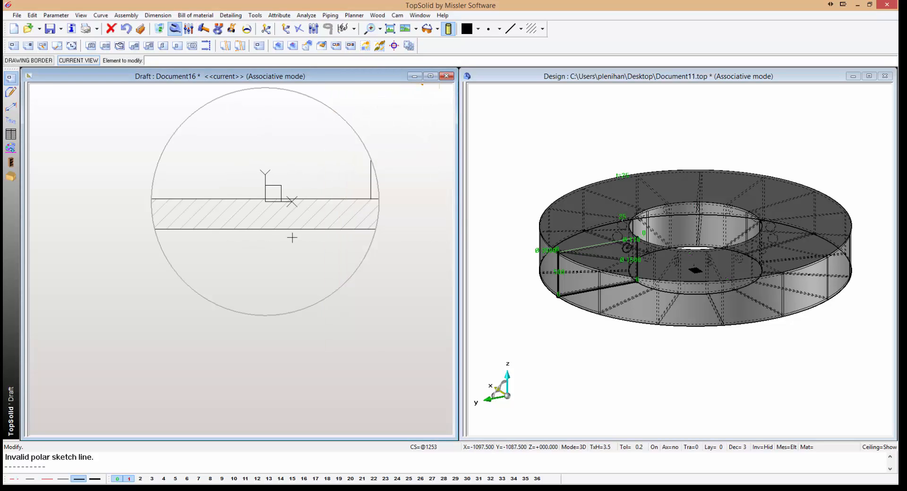
scroll(298, 219, down, 4)
scroll(299, 207, up, 4)
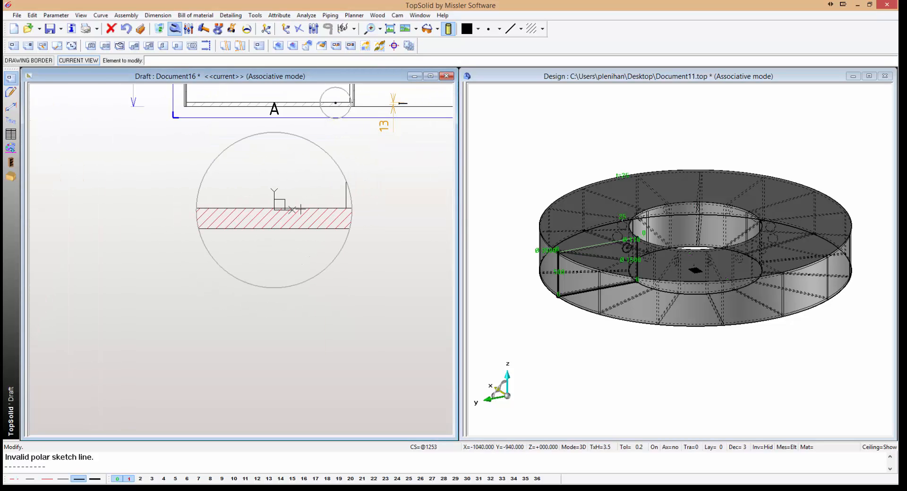
- Move the detail view further down, clear of section A-A
click(231, 29)
click(262, 233)
click(260, 327)
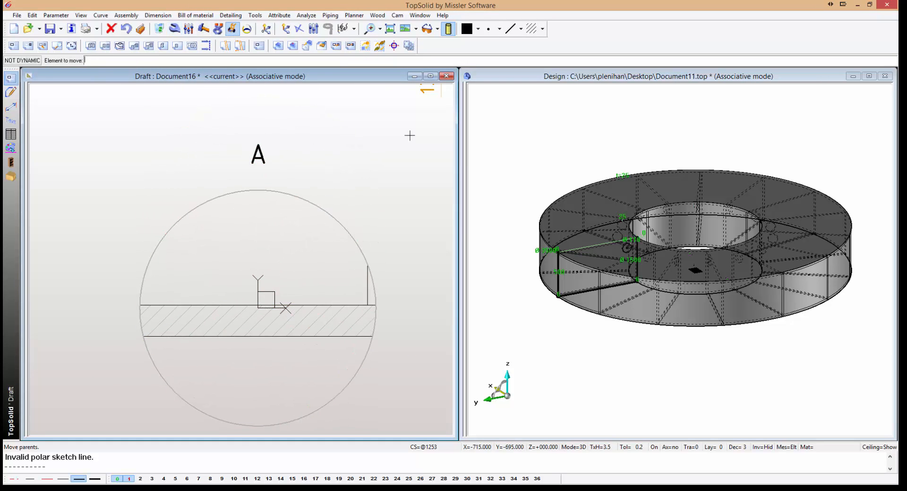
- Delete the 13 mm dimension beside section A-A and regenerate the drawing
key(Delete)
scroll(314, 233, down, 5)
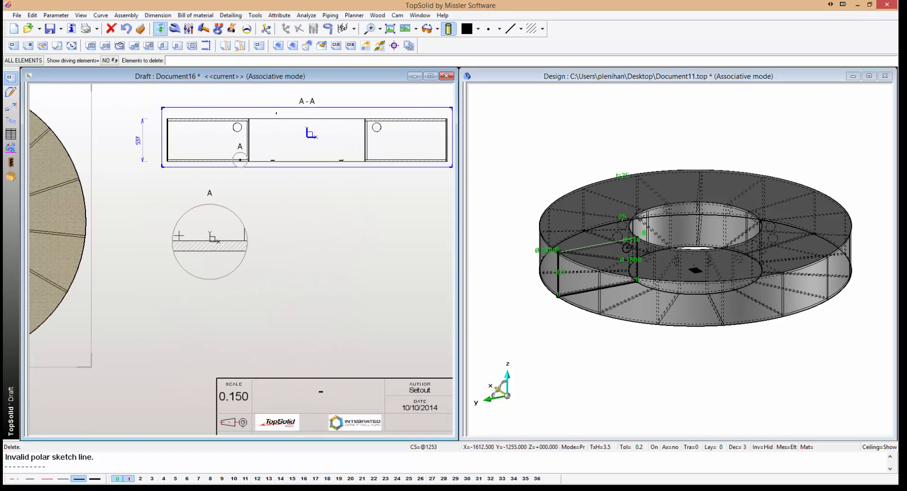
scroll(298, 232, up, 4)
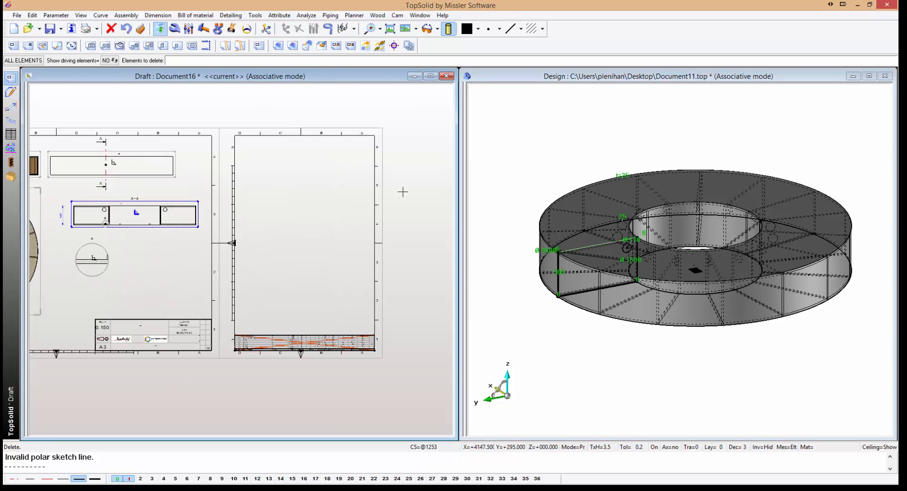
key(ctrl+r)
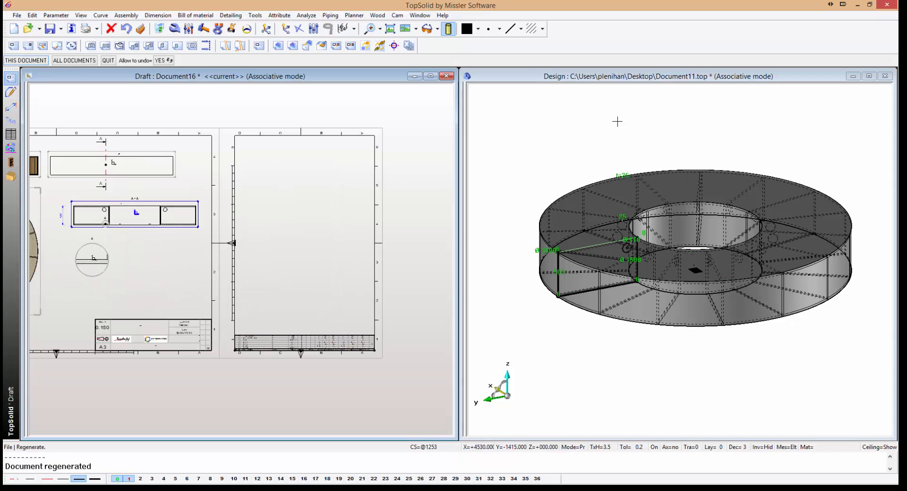
- Create an exploded assembly of the Document11 ring with spherical coefficient 2.5, using the centre of the ring's base as the centre of explosion
click(617, 122)
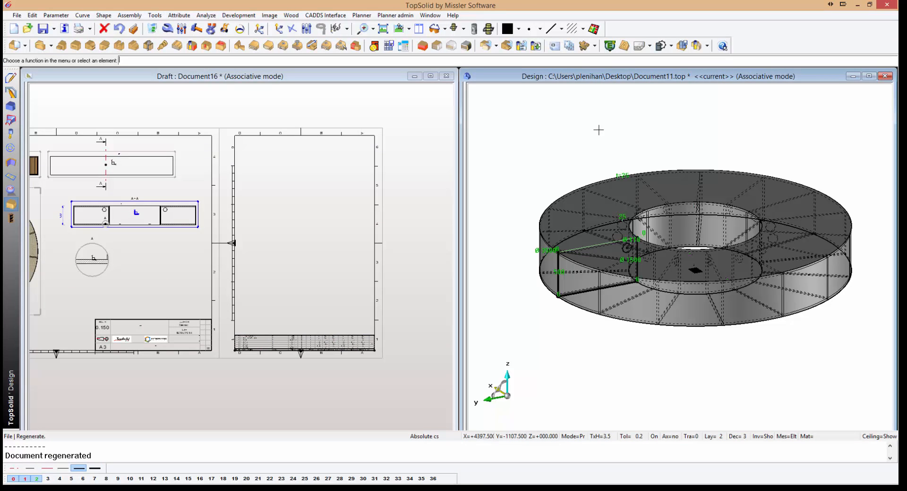
click(130, 16)
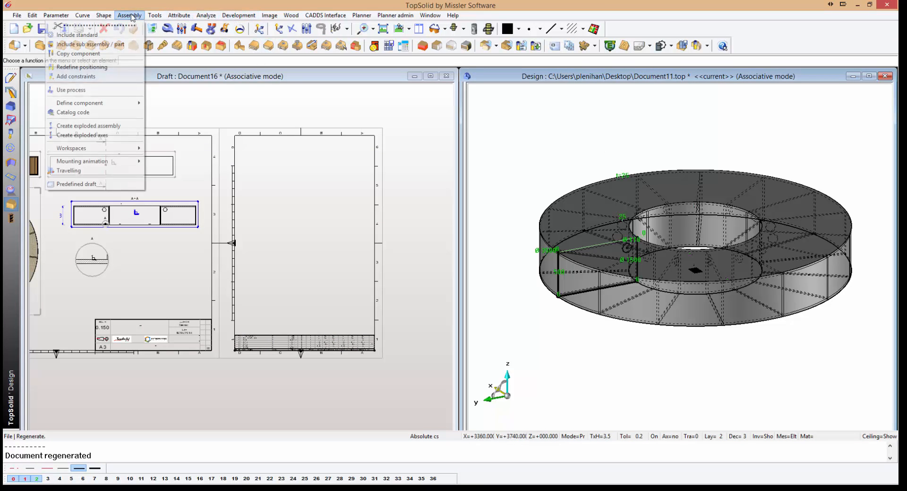
click(105, 126)
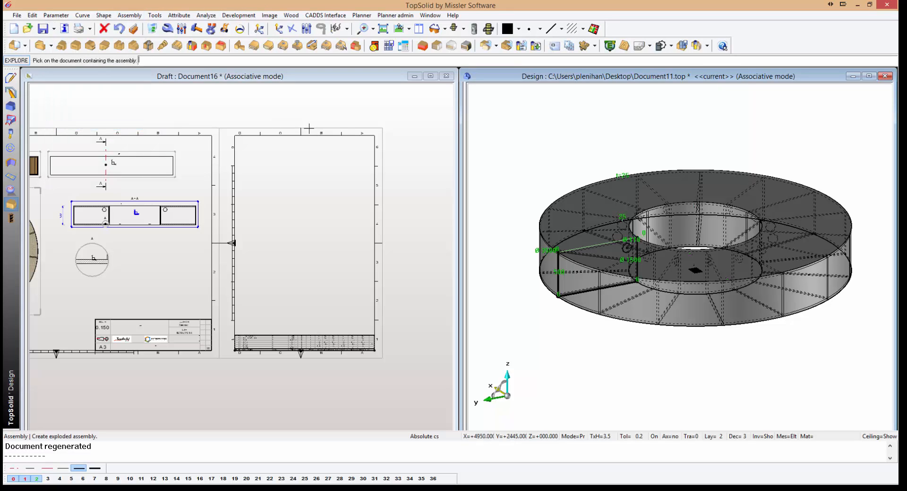
click(506, 151)
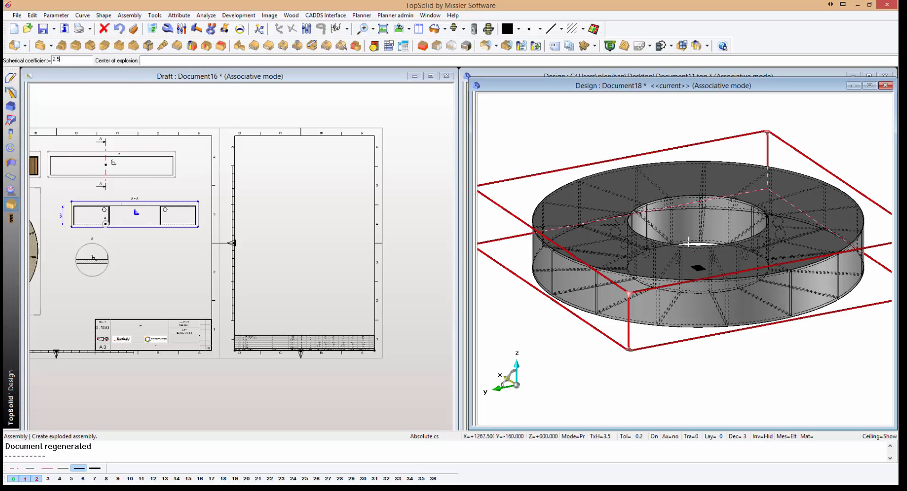
click(698, 268)
scroll(633, 154, down, 1)
scroll(633, 154, down, 2)
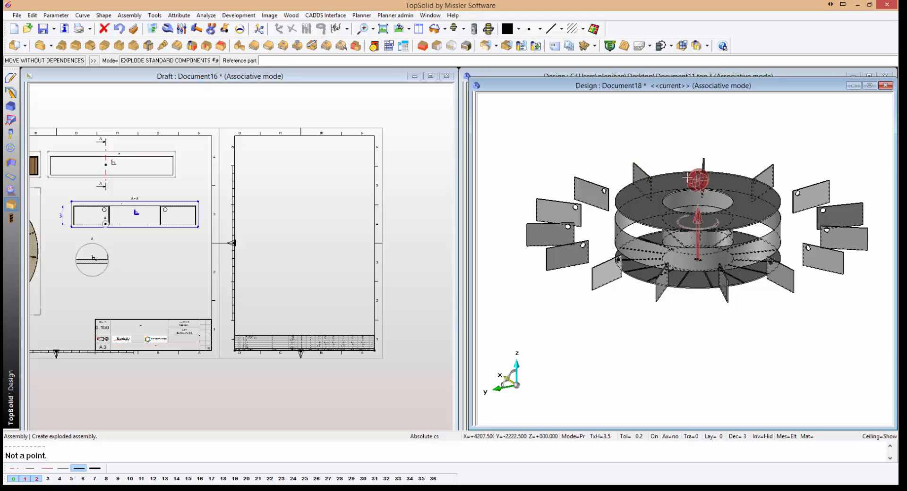
- Save the exploded assembly as Spherical Explosion and the drawing as Draft on the desktop
click(299, 186)
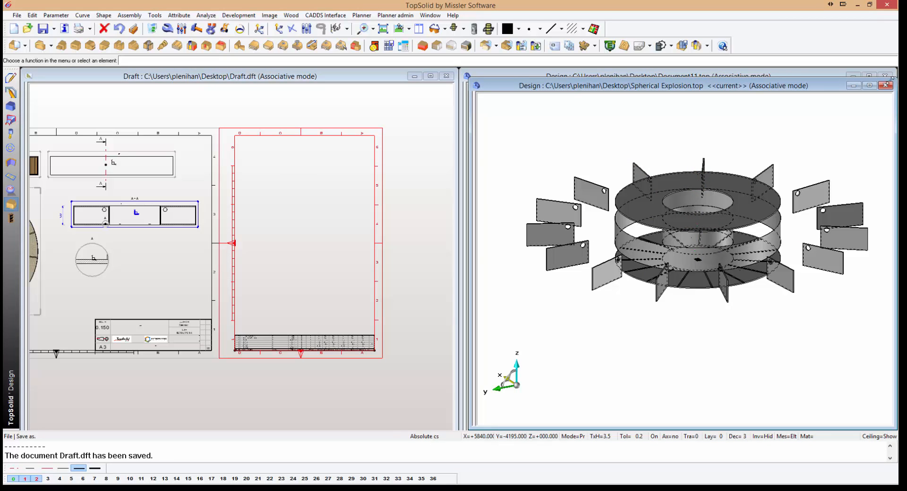
click(308, 107)
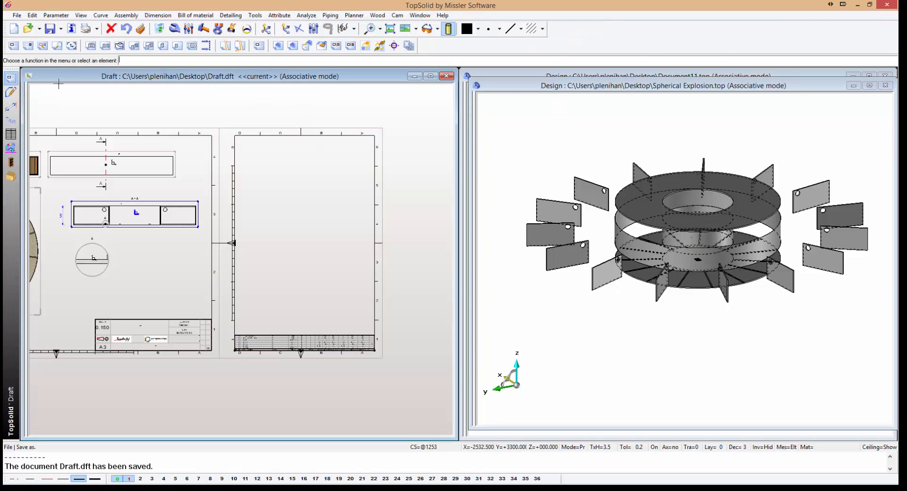
- Define a main view of Spherical Explosion on the drawing's second sheet, oriented like the exploded design's 3D view
click(13, 45)
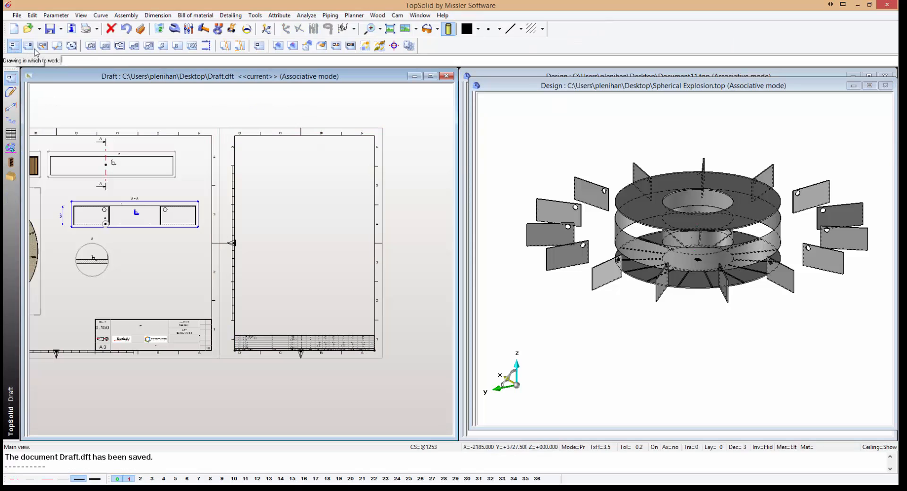
click(262, 134)
click(110, 60)
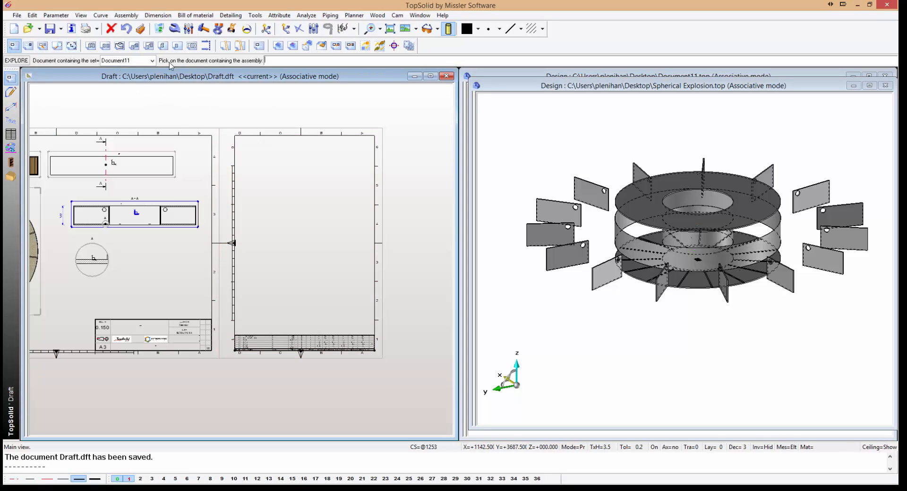
click(152, 60)
click(137, 78)
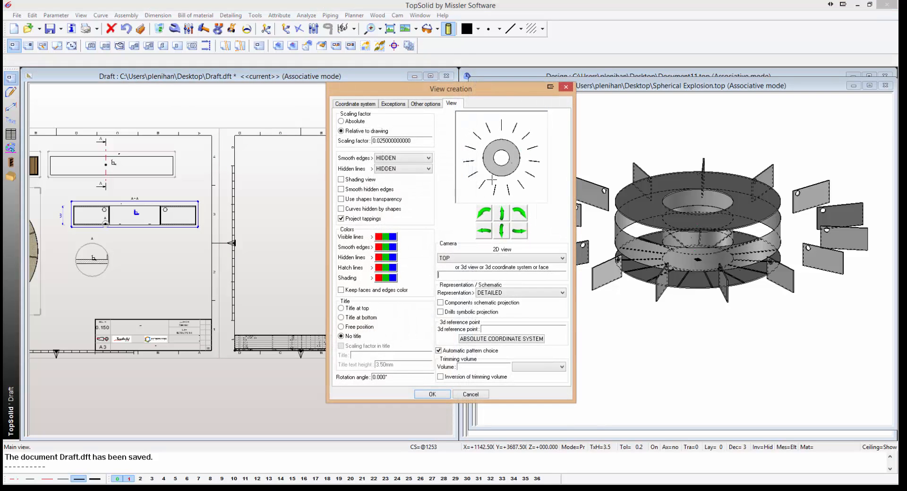
click(648, 140)
- Shade the exploded view, keep its hidden lines hidden, and place it at scale 0.025 in the upper part of the second sheet
click(342, 179)
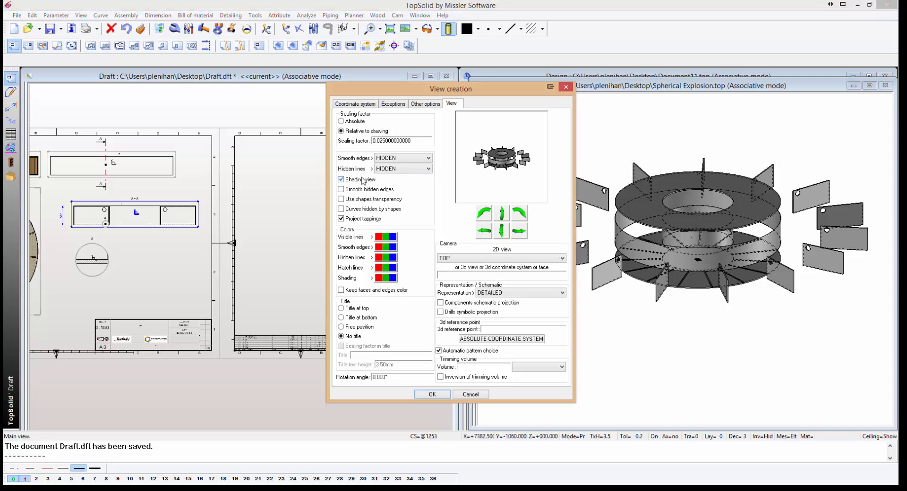
click(396, 169)
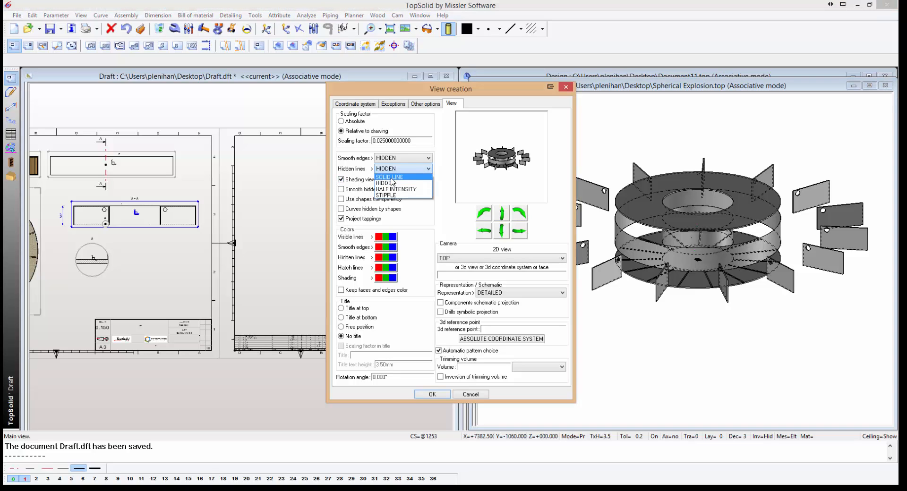
click(450, 152)
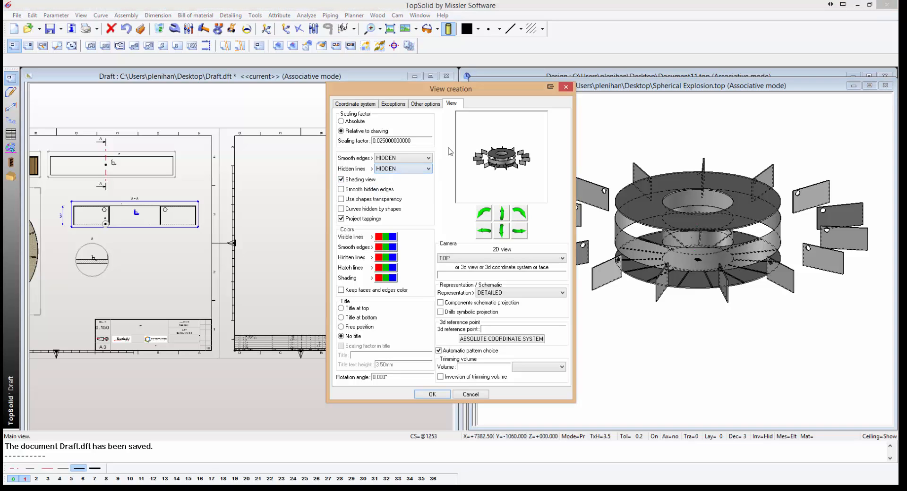
click(448, 396)
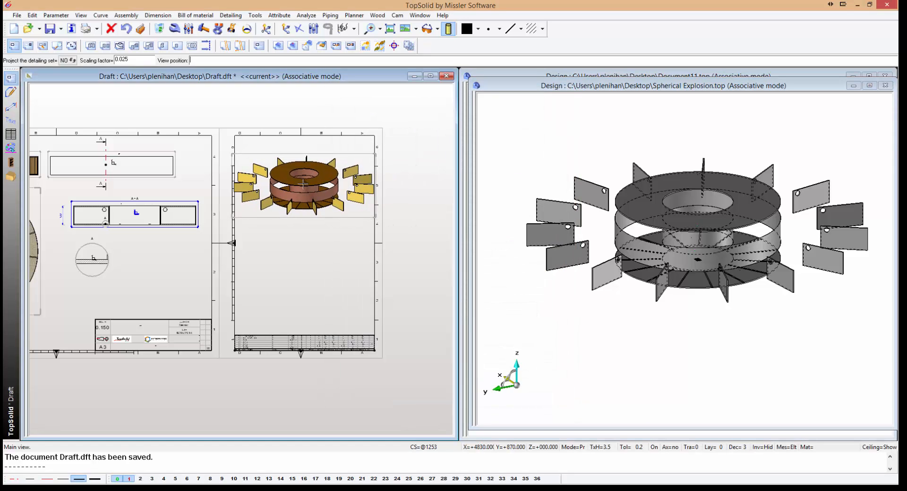
click(303, 183)
- Minimize the Spherical Explosion design to show Document11 beside the drawing, and make the drawing current again
click(288, 107)
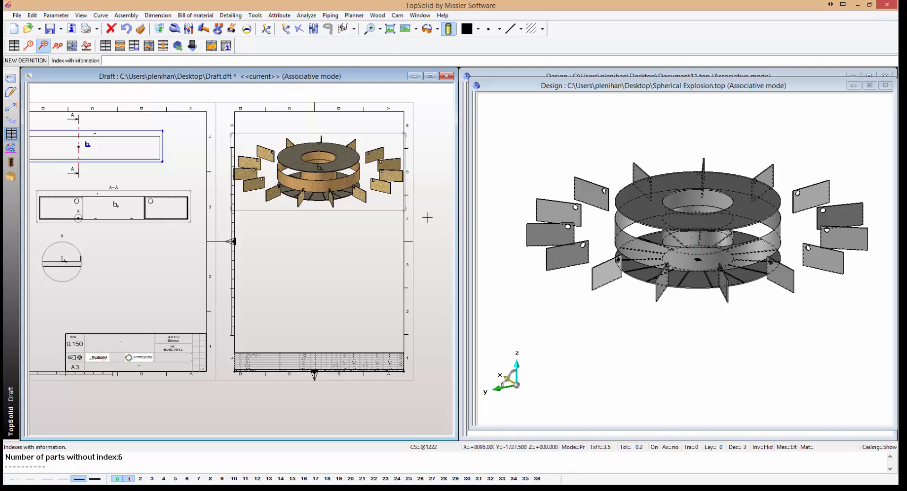
click(850, 86)
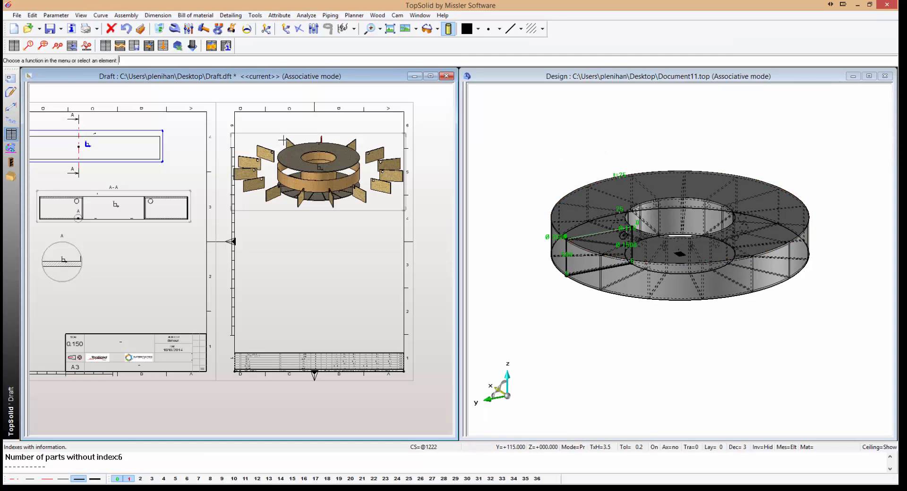
click(574, 154)
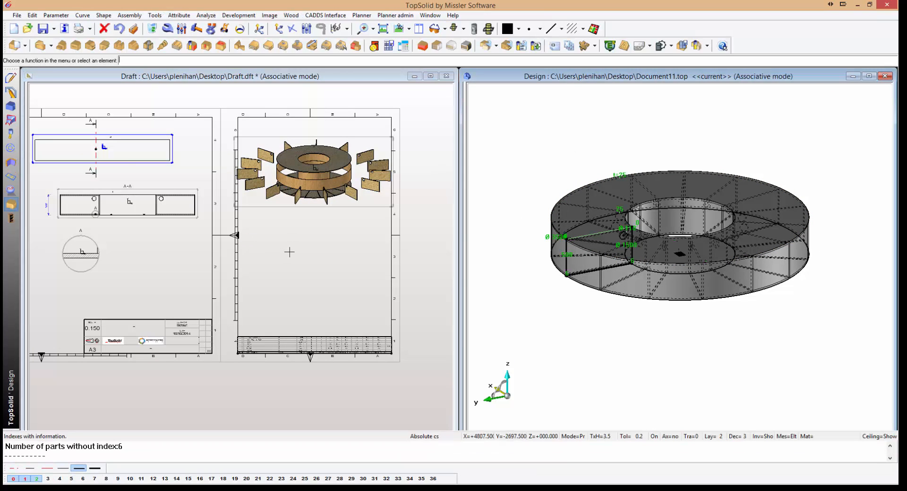
click(226, 97)
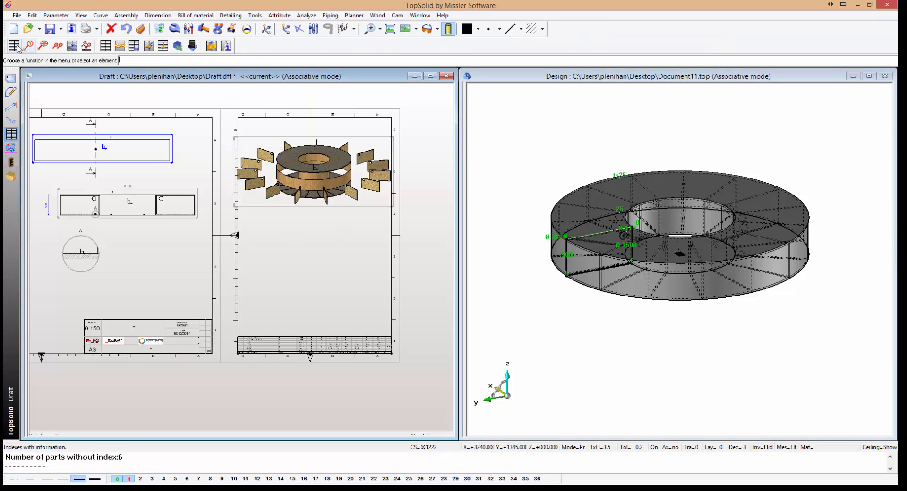
- Add a shaded 3D view of the assembled Document11 ring at scale 0.025 to the second sheet, below the exploded view
click(28, 45)
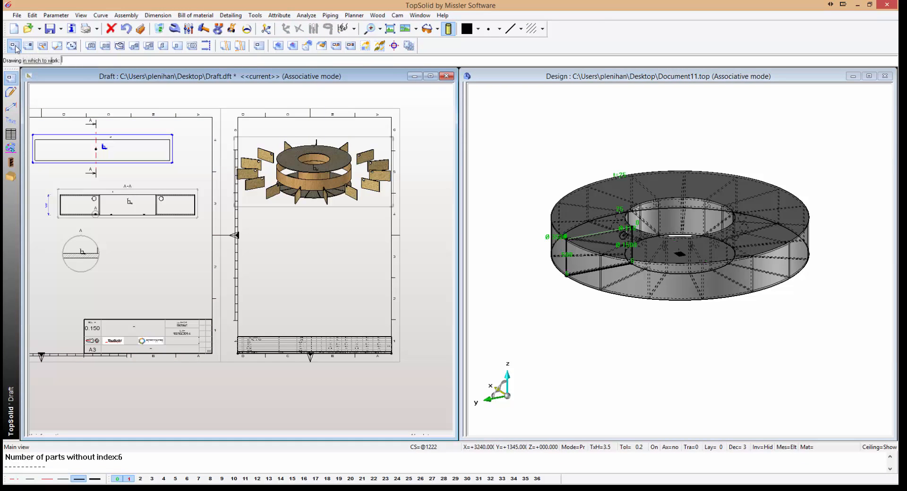
click(292, 119)
click(133, 62)
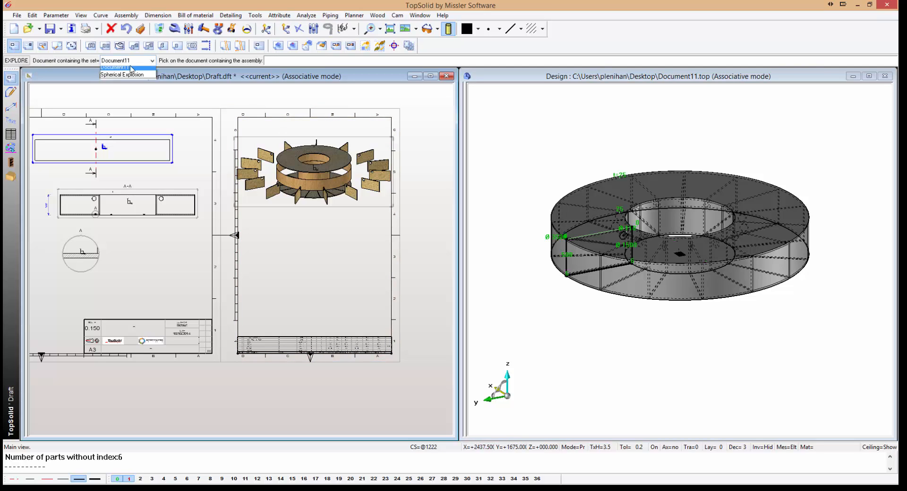
click(126, 69)
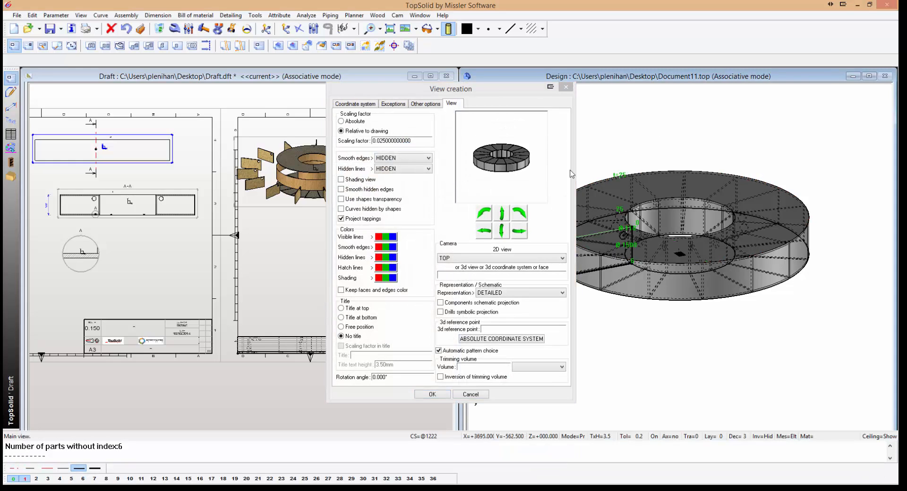
click(341, 180)
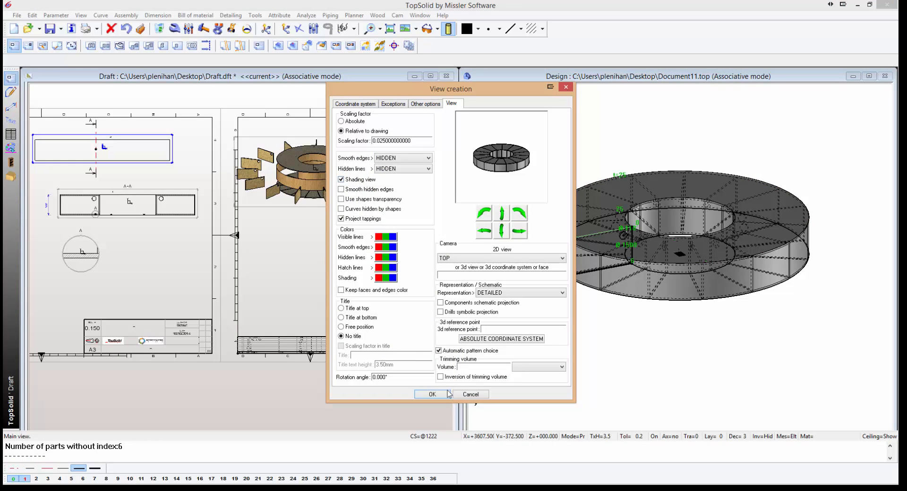
click(433, 394)
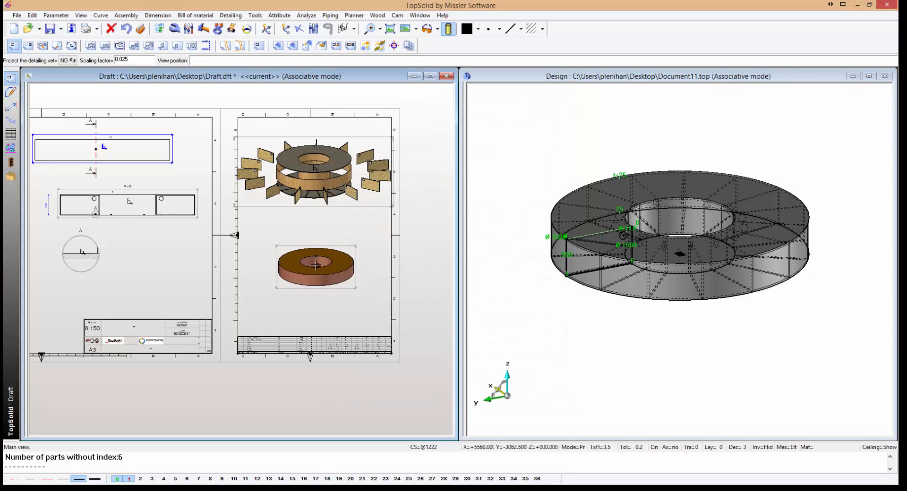
click(323, 260)
- Increase the scaling factor of the assembled ring view, relative to the drawing
scroll(330, 253, up, 2)
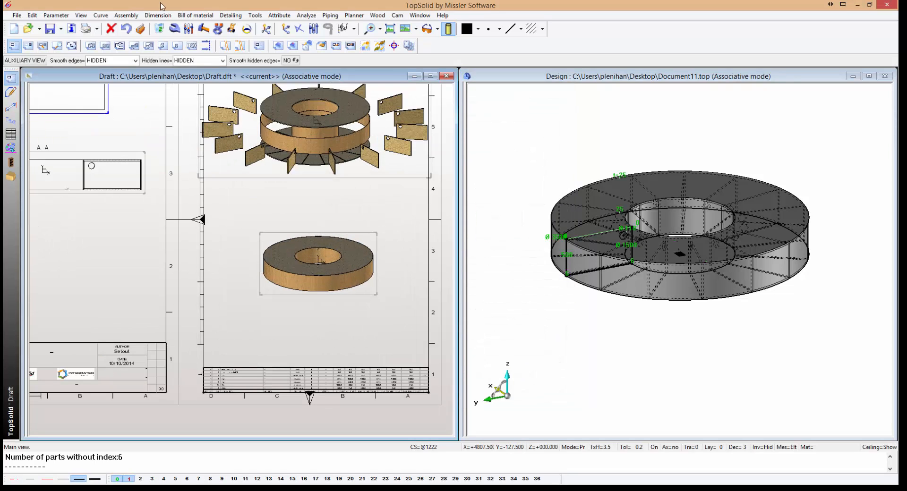
click(174, 28)
click(286, 271)
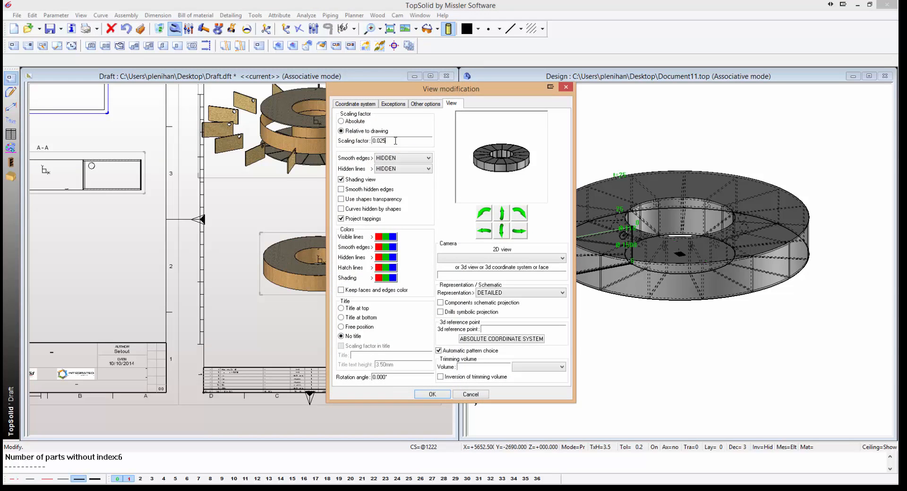
key(Return)
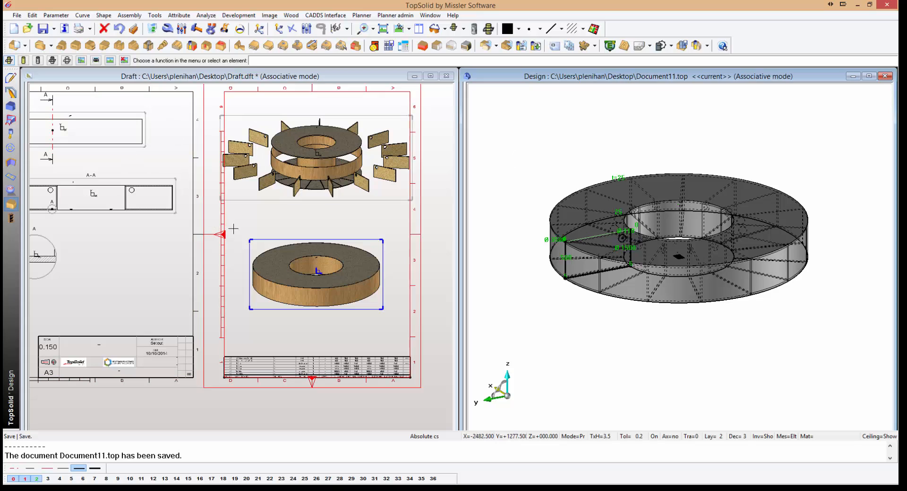
- Export all of the Document11 ring's elements to the Desktop in Acrobat Pdf 3D format, replacing the existing Document11.pdf
click(16, 15)
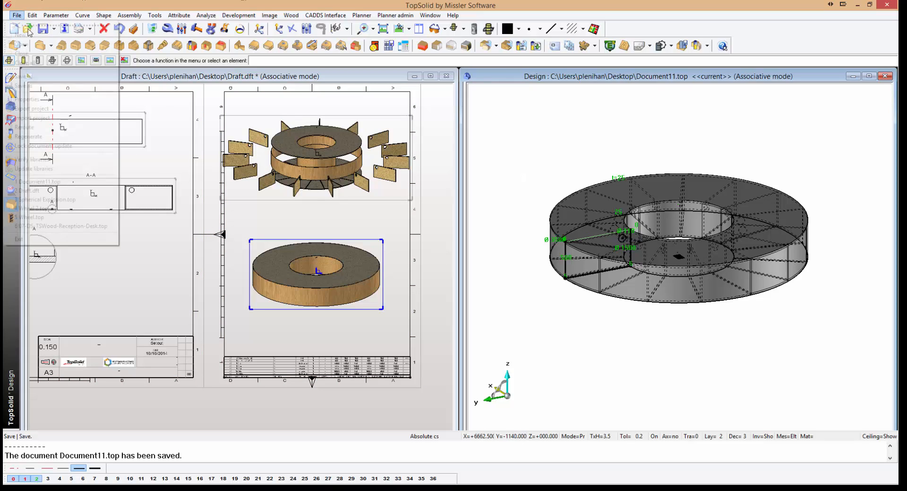
click(24, 86)
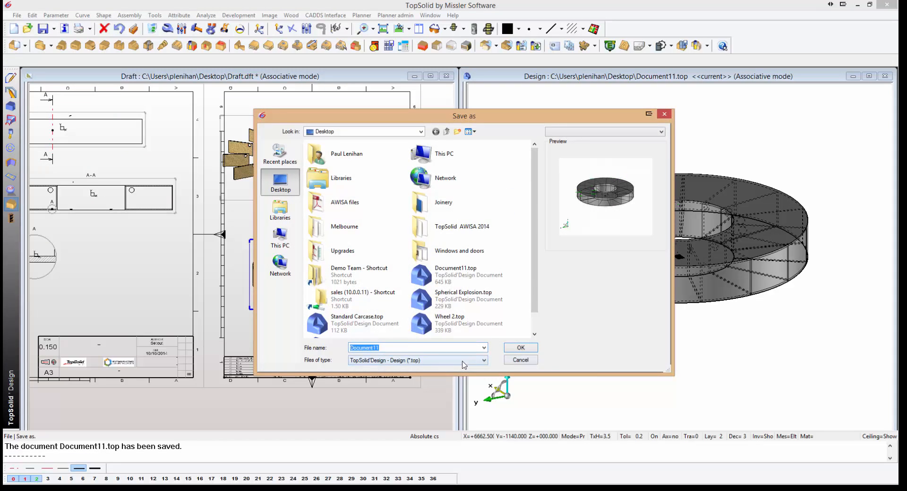
click(463, 360)
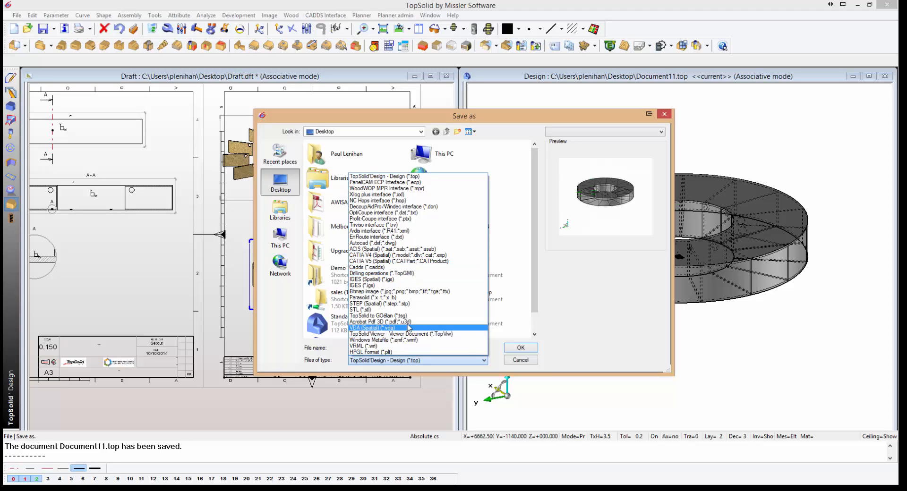
click(425, 322)
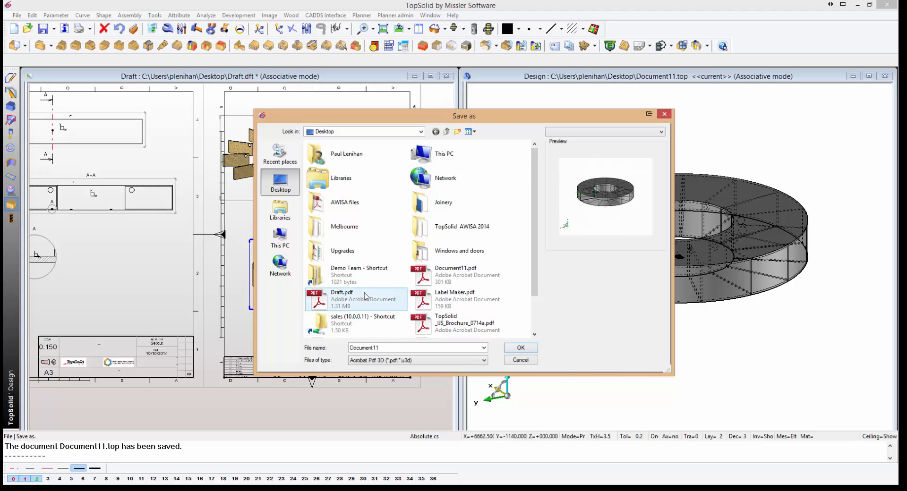
click(451, 275)
click(524, 348)
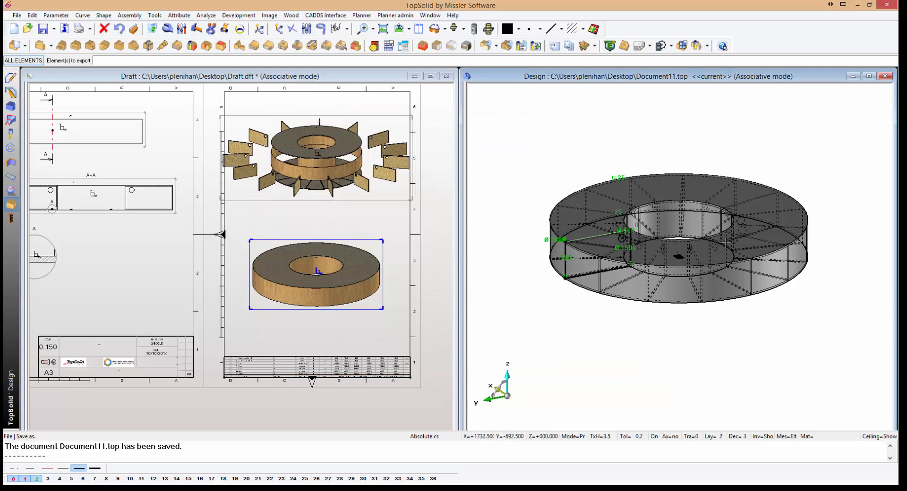
drag(509, 119, 846, 340)
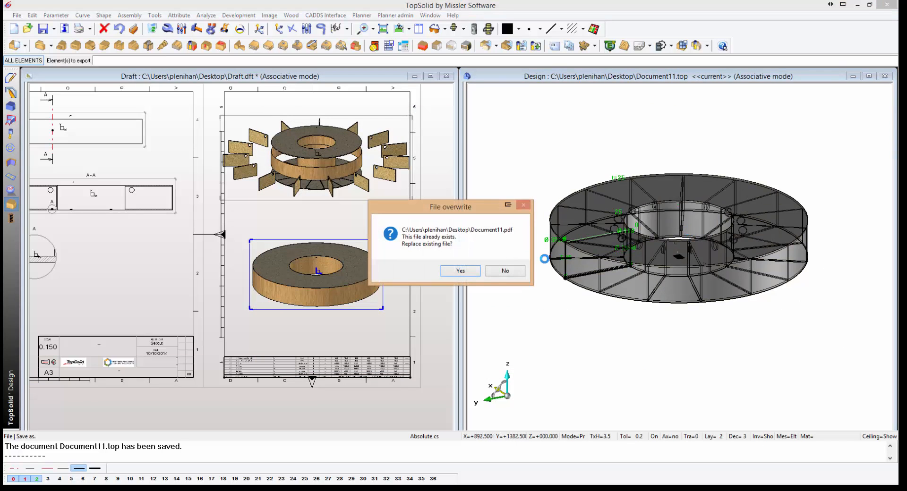
click(457, 273)
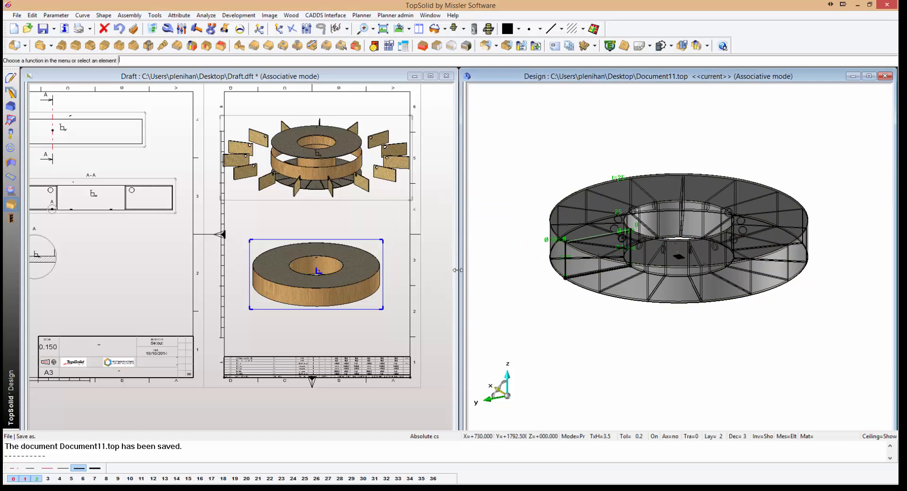
- Open the exported Document11.pdf from the Desktop in Adobe Acrobat and orbit the ring to view it from above
key(alt+Tab)
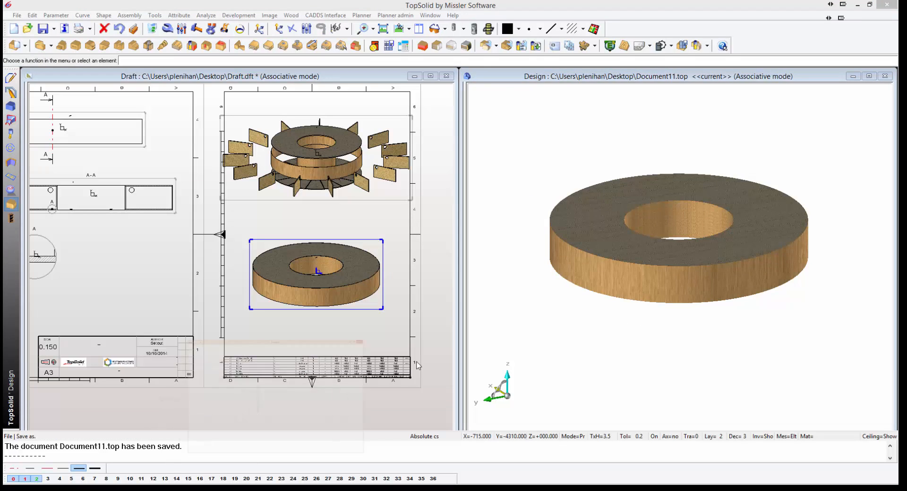
double_click(630, 170)
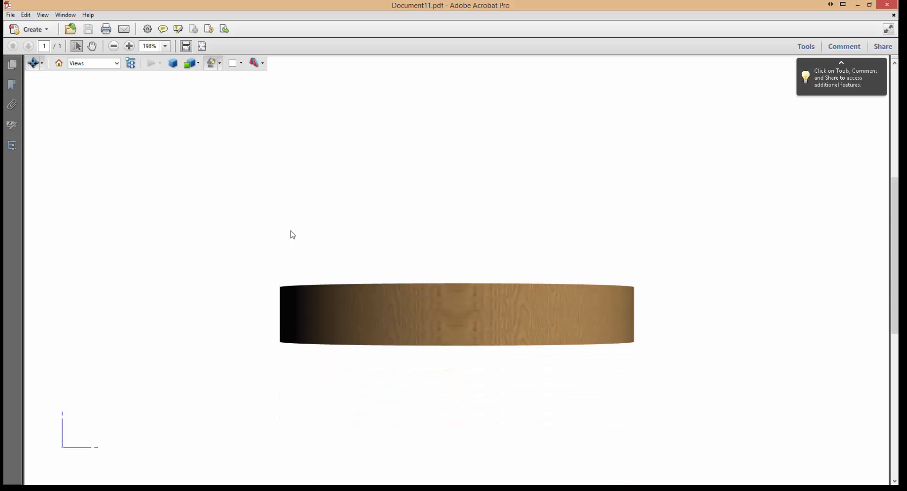
drag(290, 235, 476, 280)
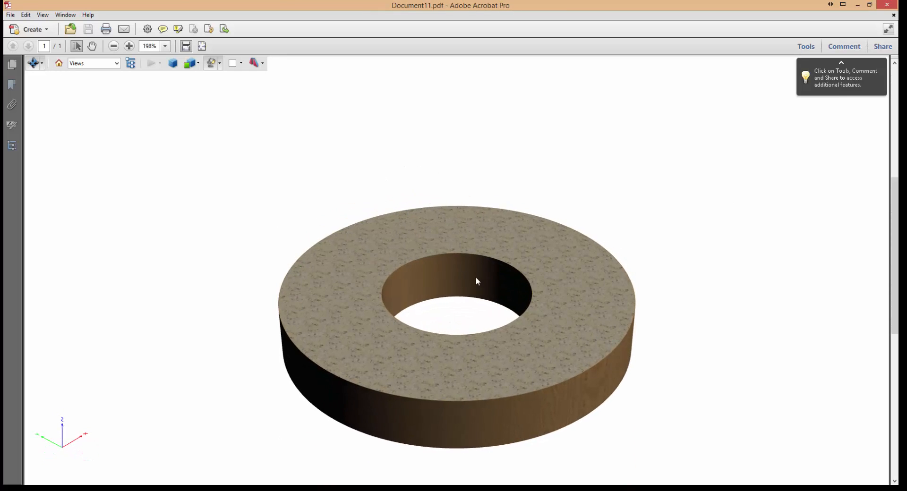
- Show the PDF's model tree, hide the Top_0_0 part, and inspect the ribs inside the ring
click(130, 62)
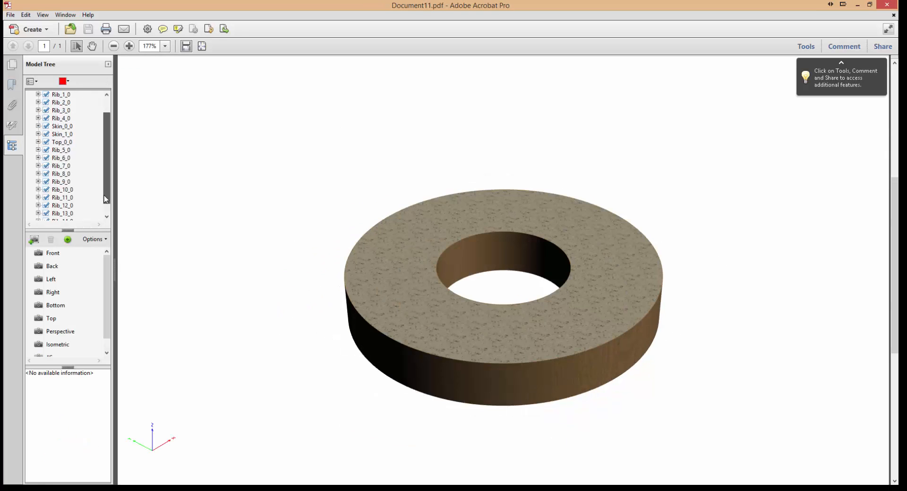
scroll(70, 195, down, 2)
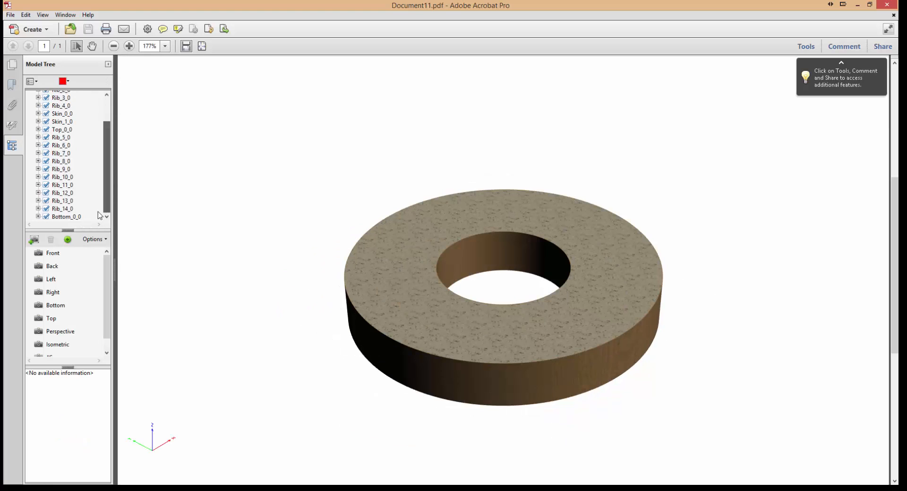
click(46, 129)
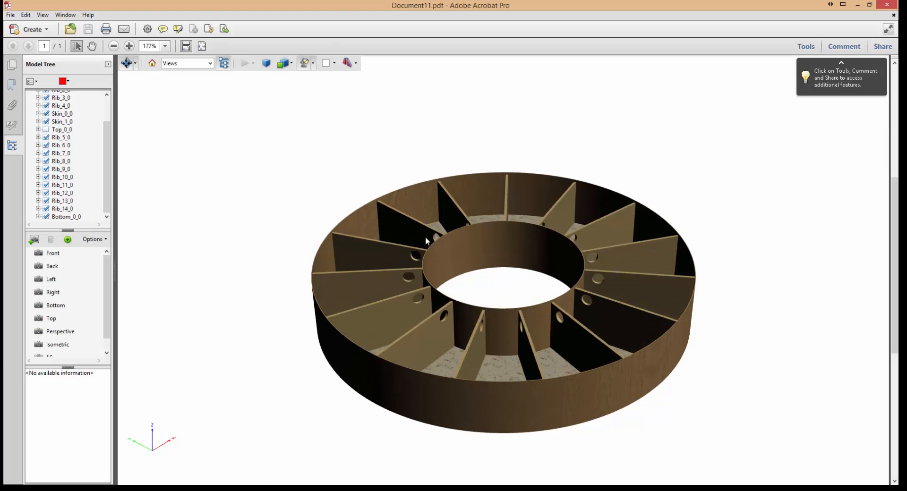
scroll(425, 236, up, 5)
scroll(373, 301, down, 1)
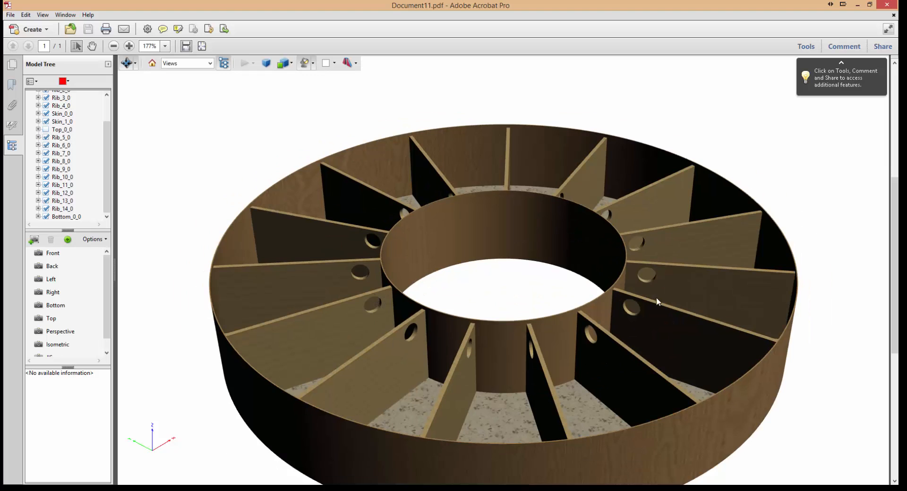
scroll(656, 297, up, 2)
scroll(597, 263, down, 4)
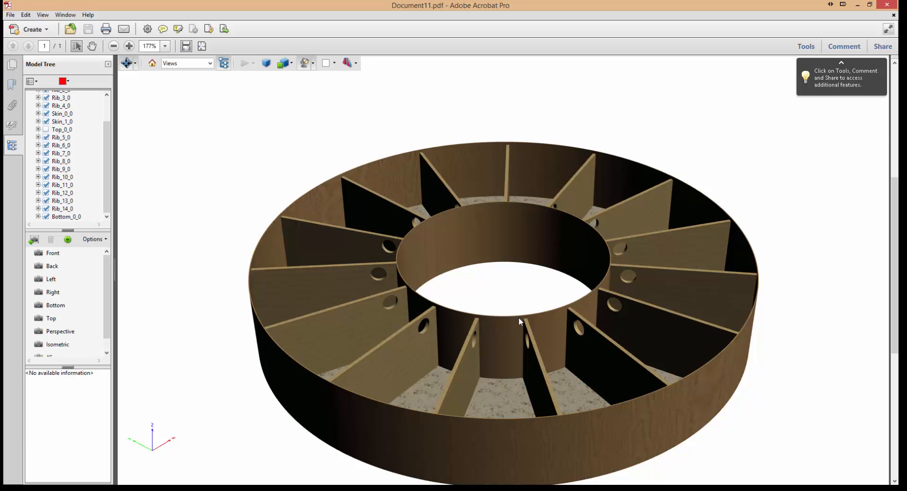
drag(743, 178, 773, 148)
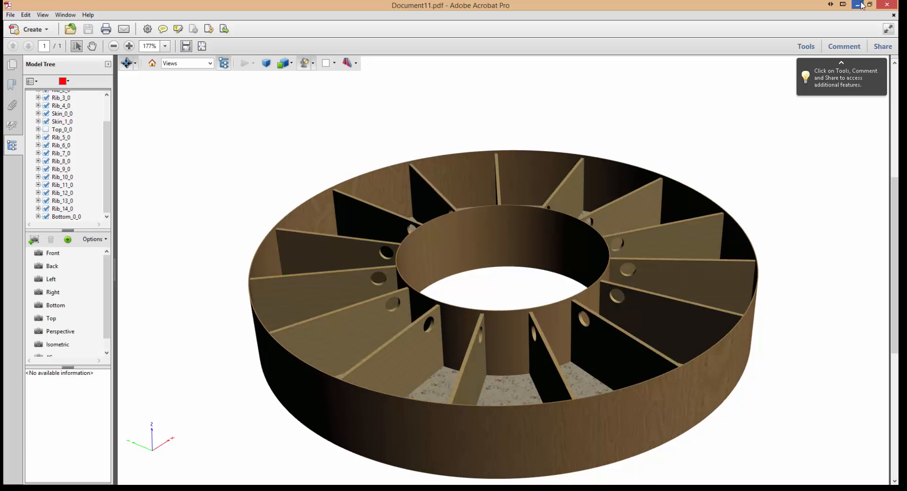
- Minimize Acrobat and the Desktop folder to return to TopSolid, and make the Draft drawing current
click(861, 5)
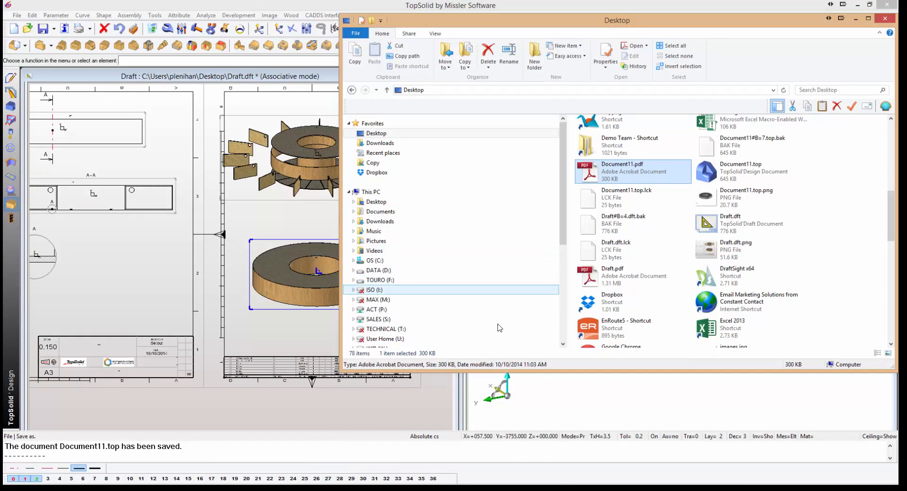
click(856, 19)
click(432, 76)
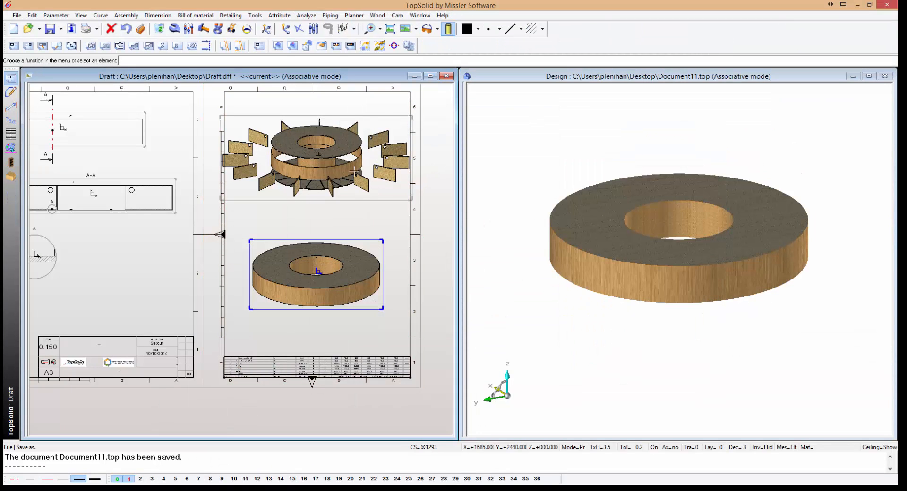
- Export the drawing as Acrobat Pdf 3D over the existing Draft.pdf, with the assembled ring view exported in 3D
click(17, 15)
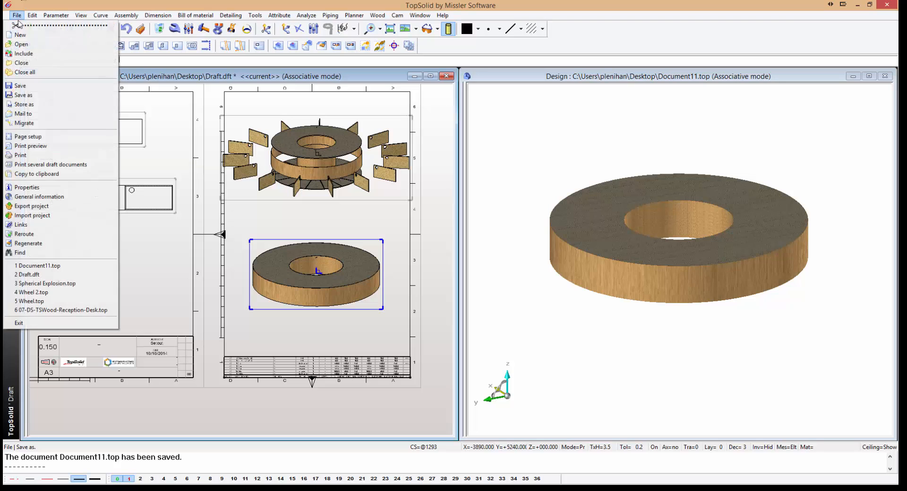
click(30, 95)
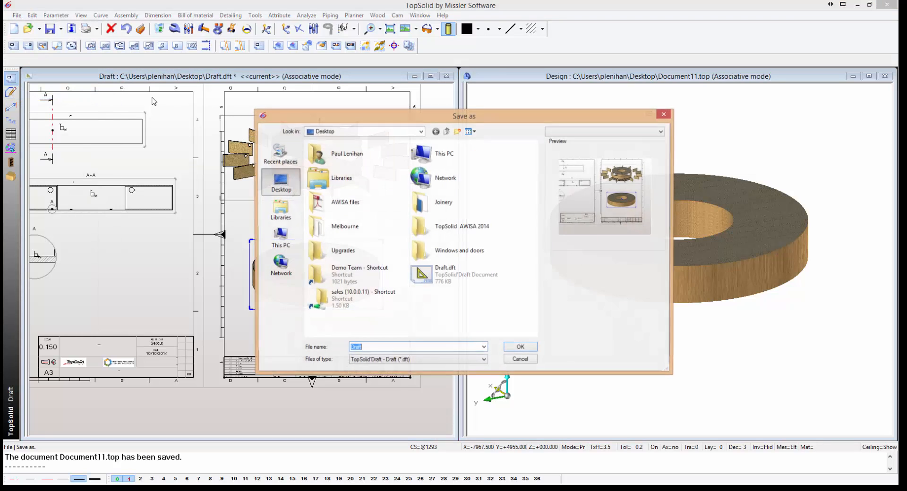
click(440, 360)
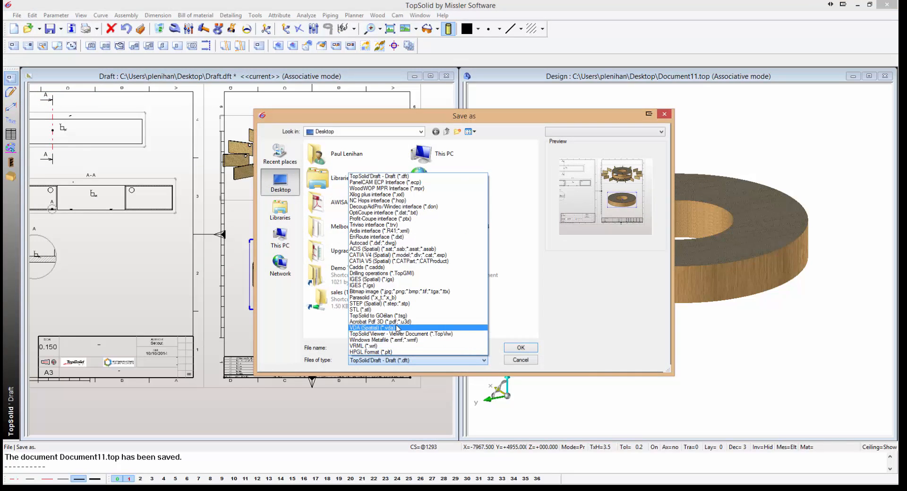
click(391, 323)
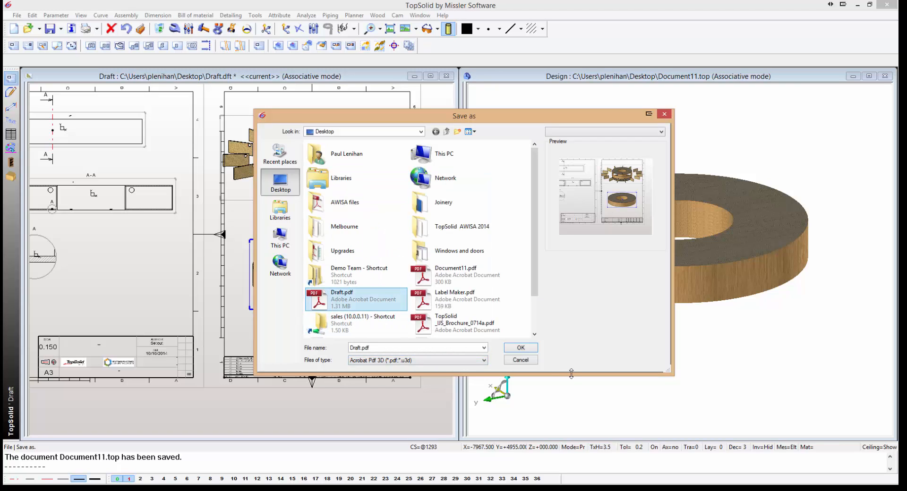
click(519, 348)
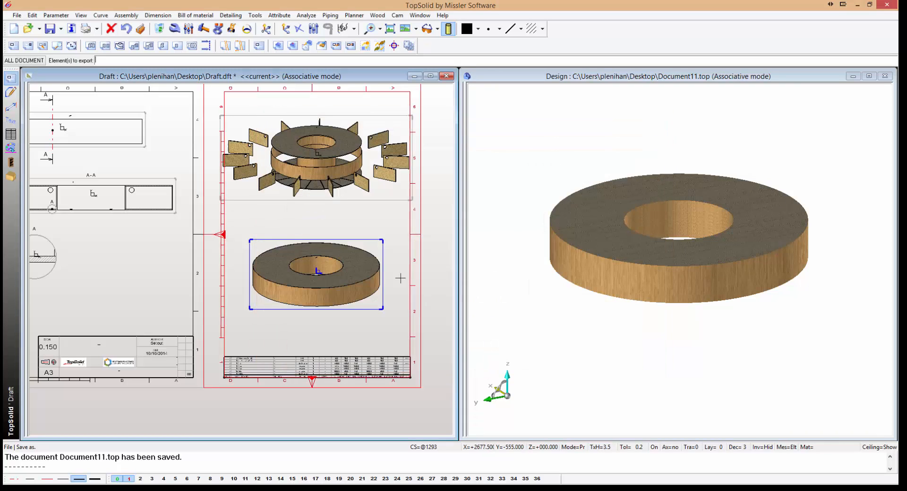
click(362, 241)
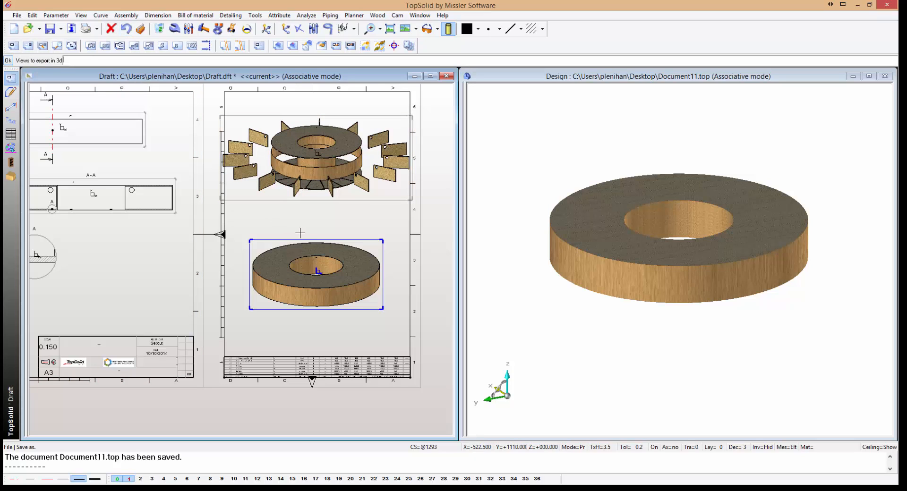
key(Return)
click(448, 270)
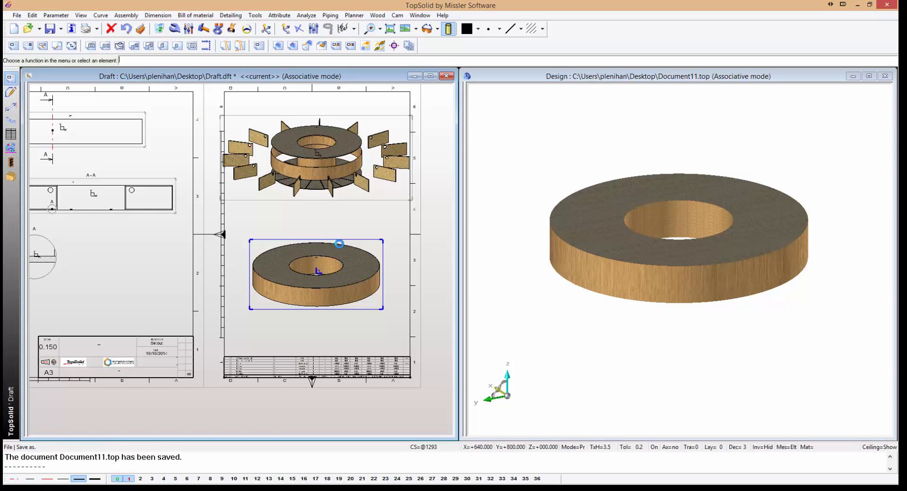
- Open the exported Draft.pdf from the Desktop in Acrobat, then orbit and enlarge the 3D ring on the second sheet
click(95, 489)
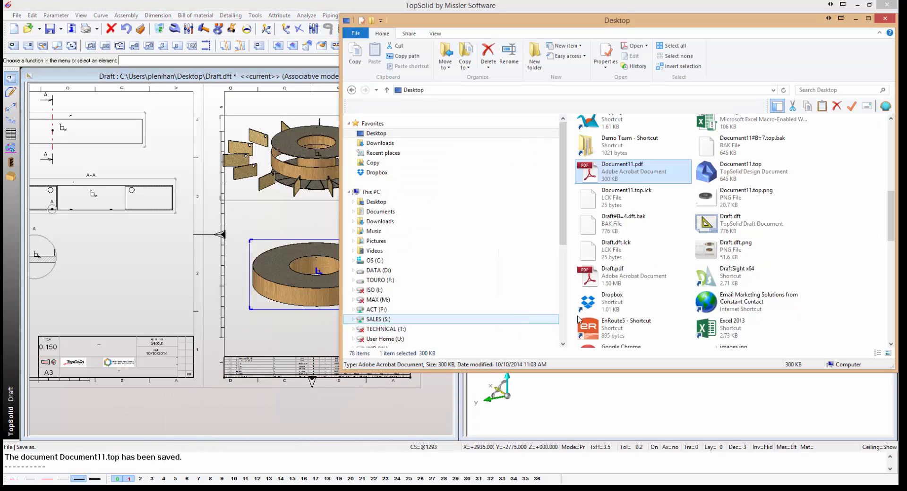
double_click(620, 279)
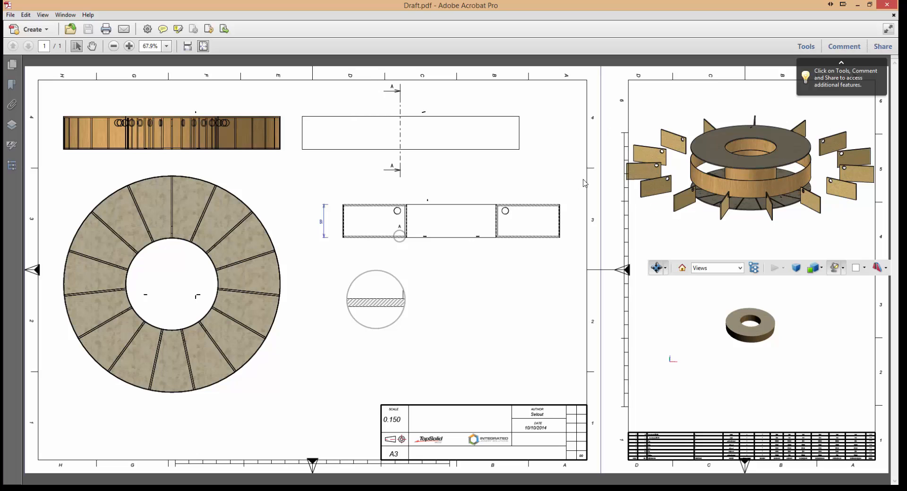
mouse_move(752, 334)
mouse_down()
mouse_move(755, 322)
mouse_move(754, 331)
mouse_up()
scroll(755, 335, up, 4)
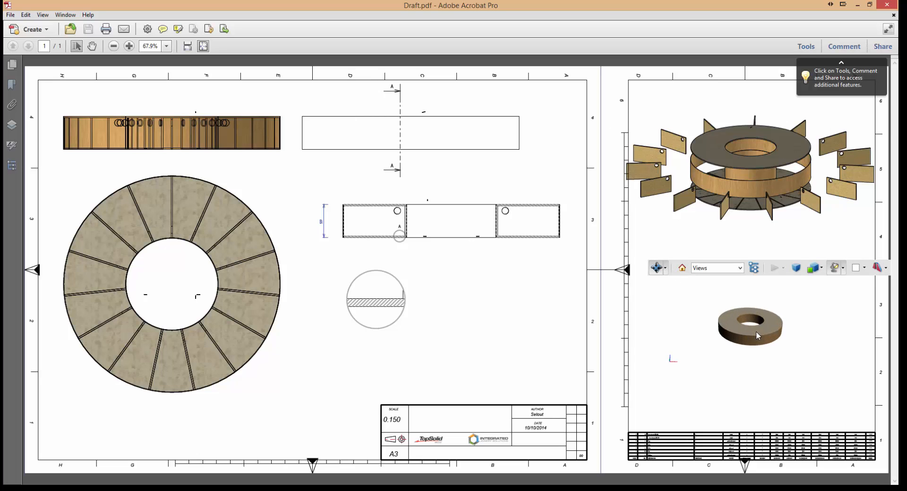
- Enable a Z-axis cross section on the PDF's 3D ring and shift the cutting plane's offset slightly
click(886, 267)
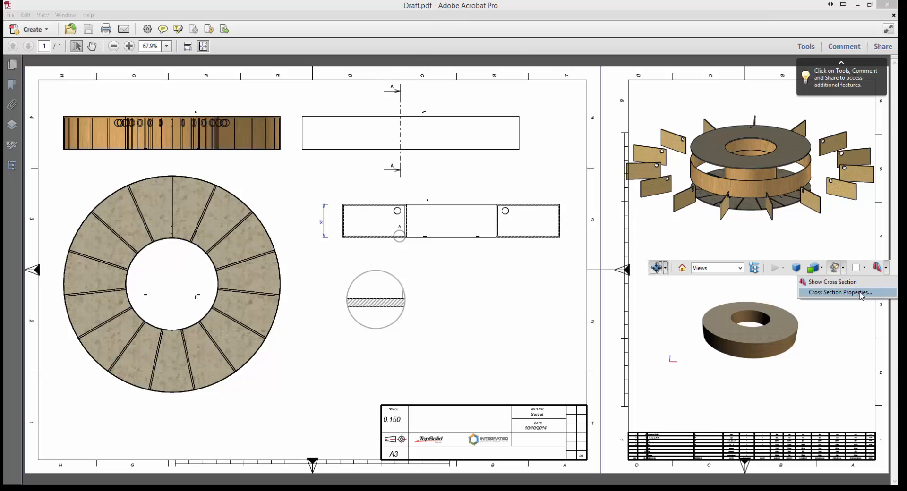
click(842, 292)
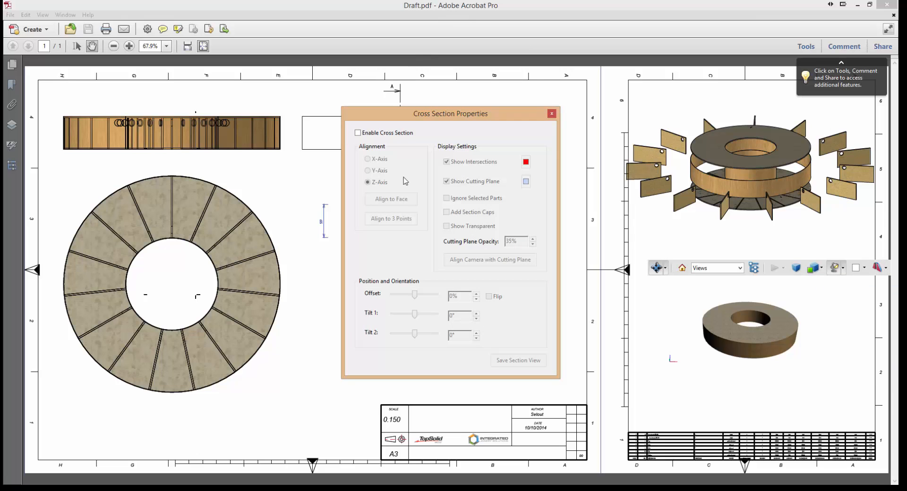
click(364, 134)
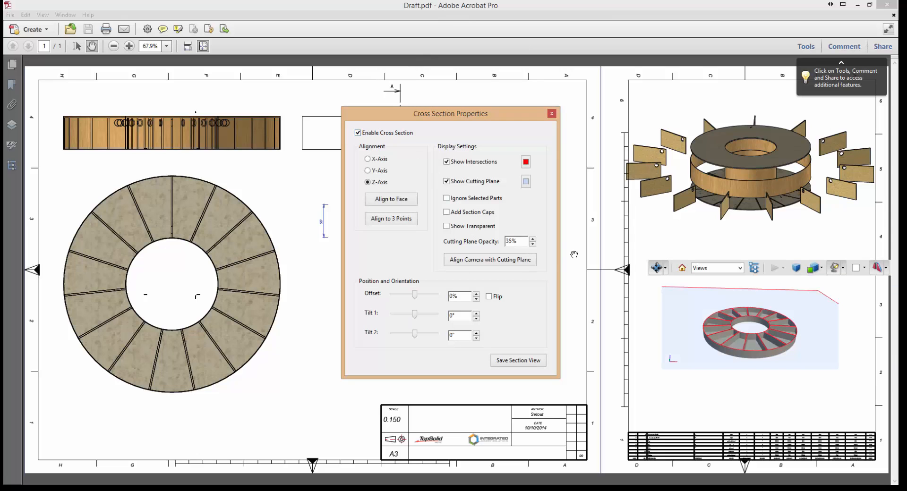
drag(415, 295, 419, 297)
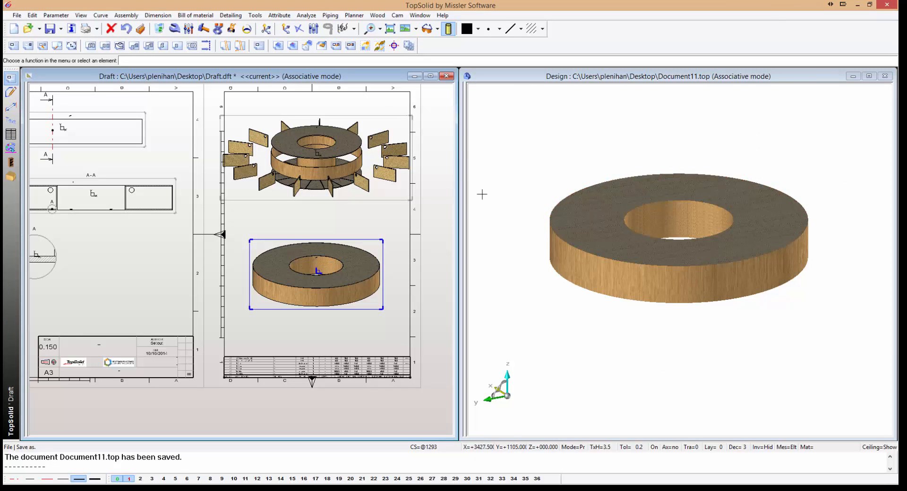
- Switch back to TopSolid, make the Document11 design current, show the ring's hidden edges dashed, and turn it towards a top view
click(500, 177)
scroll(373, 204, down, 3)
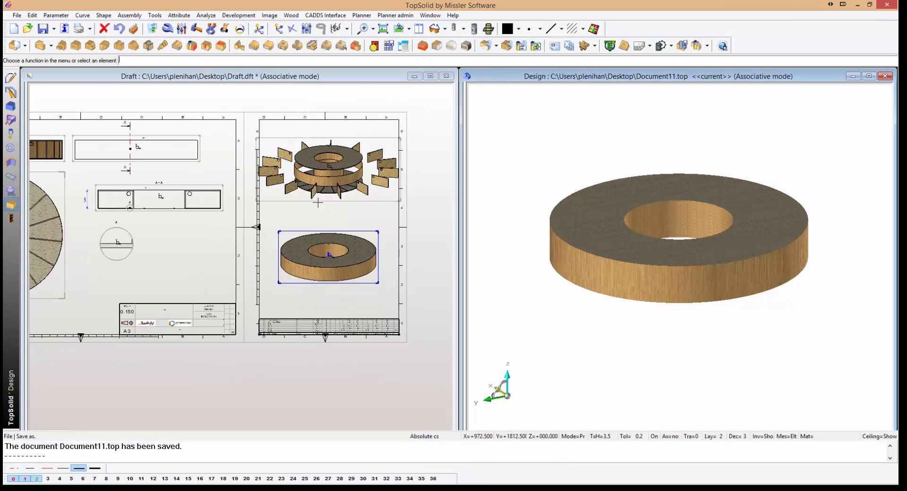
middle_drag(343, 205, 408, 213)
click(656, 107)
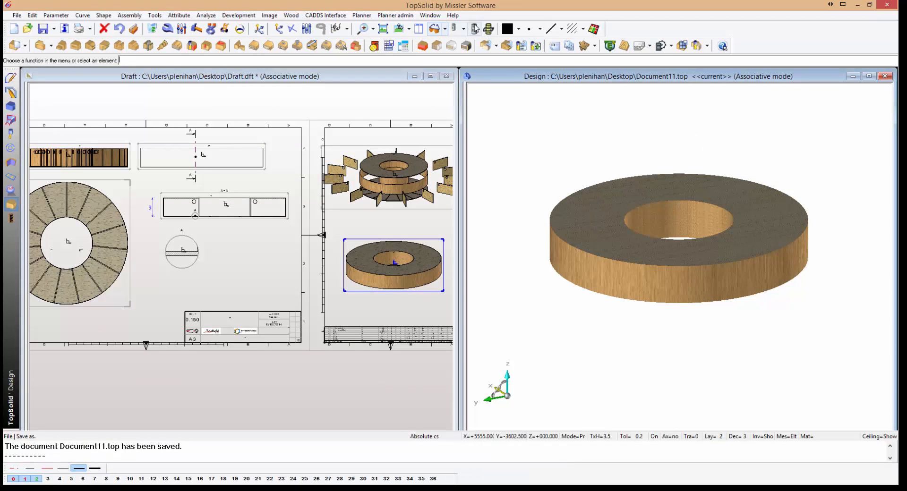
click(489, 30)
click(400, 29)
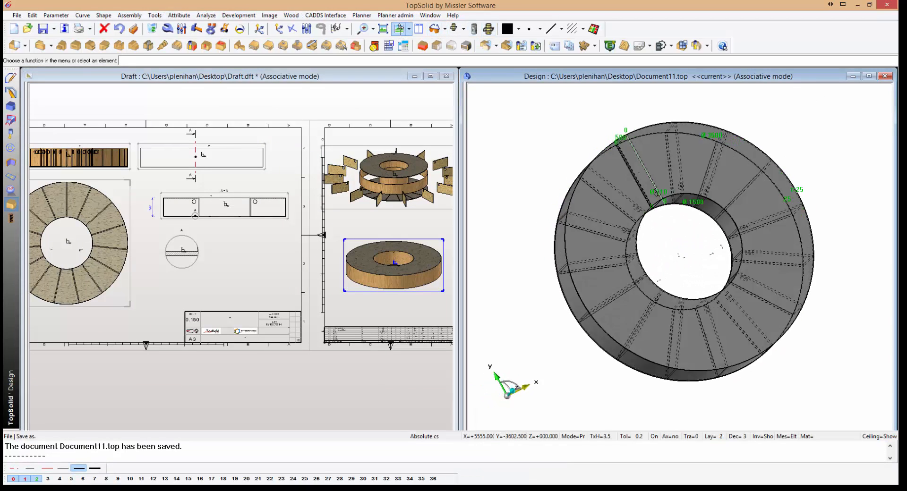
- Draw a small rectangular contour over the upper-left part of the ring in the top view
click(11, 77)
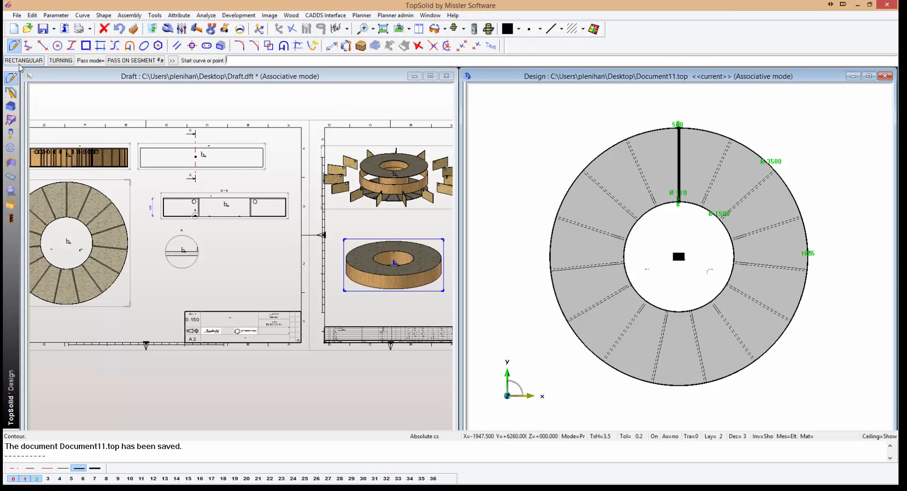
click(23, 61)
click(608, 171)
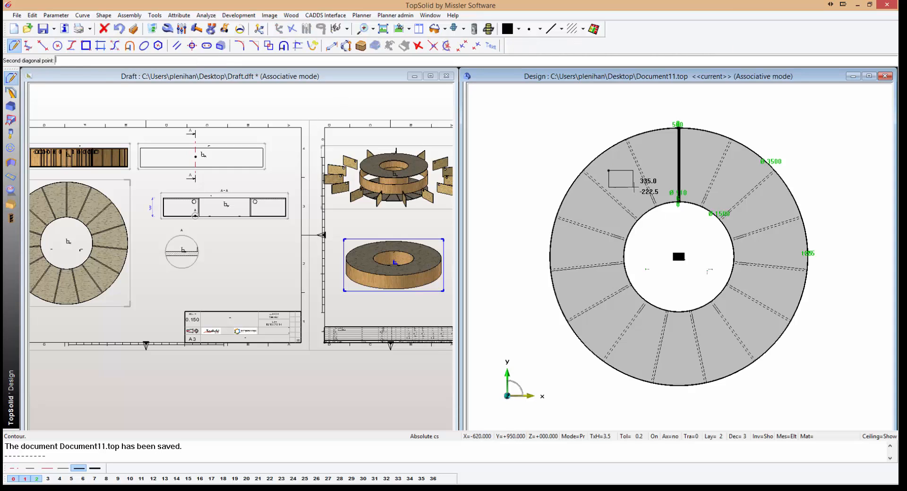
click(637, 189)
- Cut a Through all pocket from the small rectangle into the ring's top face, with 0 mm vertical radius and no blend
click(400, 30)
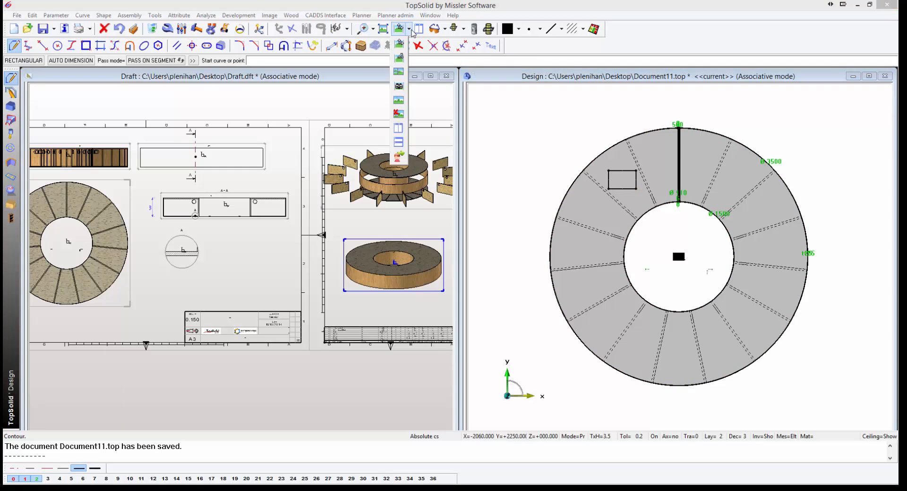
click(399, 57)
click(11, 205)
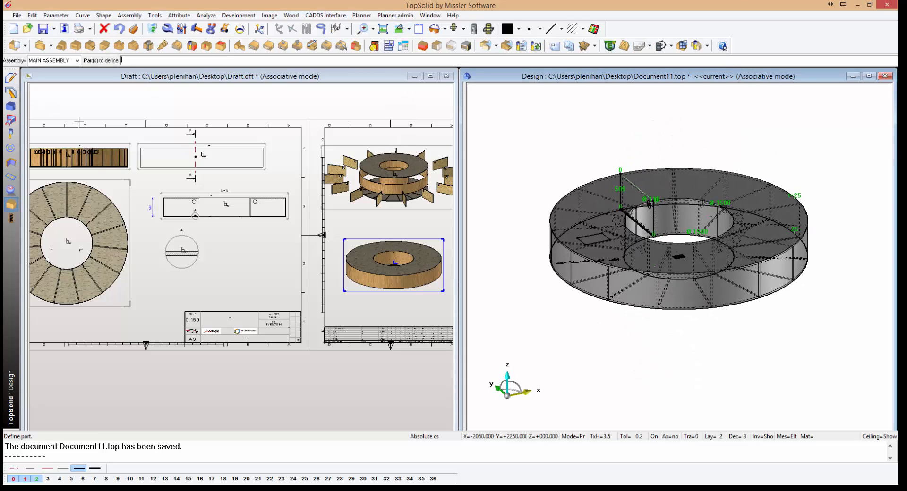
click(221, 45)
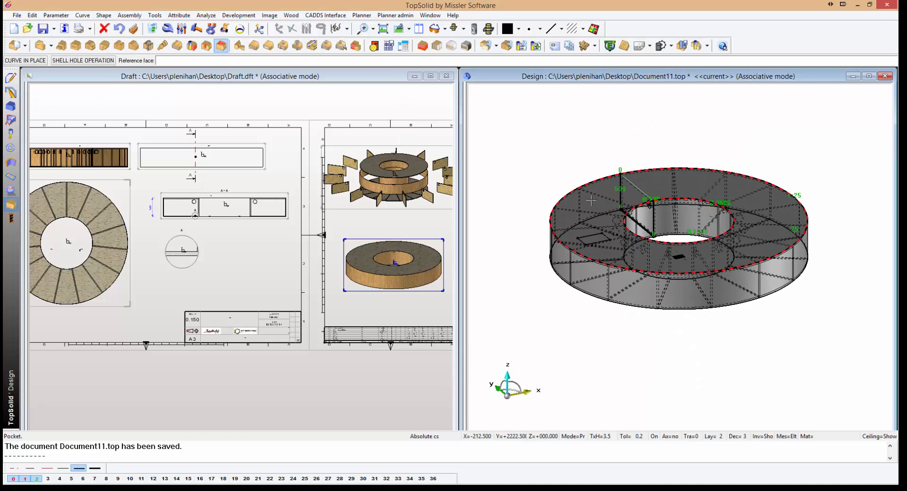
click(591, 201)
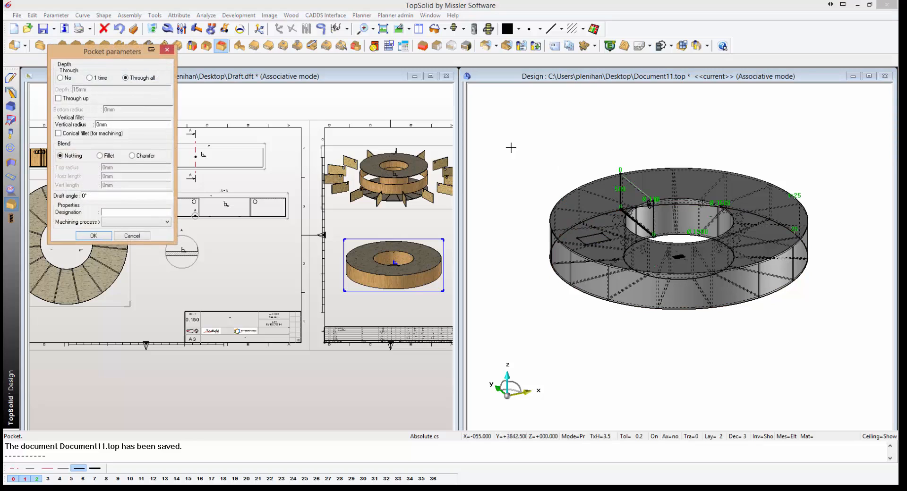
click(94, 235)
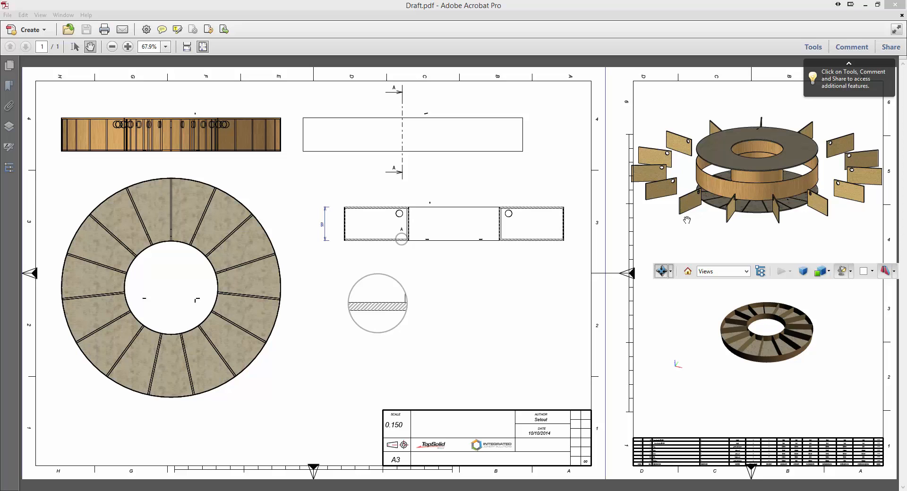
- In Acrobat, orbit the 3D ring in Draft.pdf, and tilt the ring in Document11.pdf to view its top face
drag(787, 341, 737, 310)
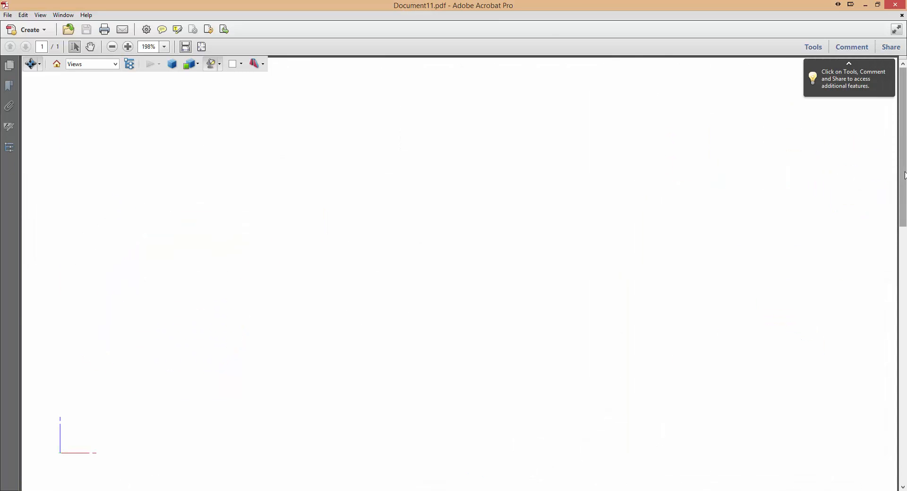
drag(905, 175, 895, 317)
click(29, 61)
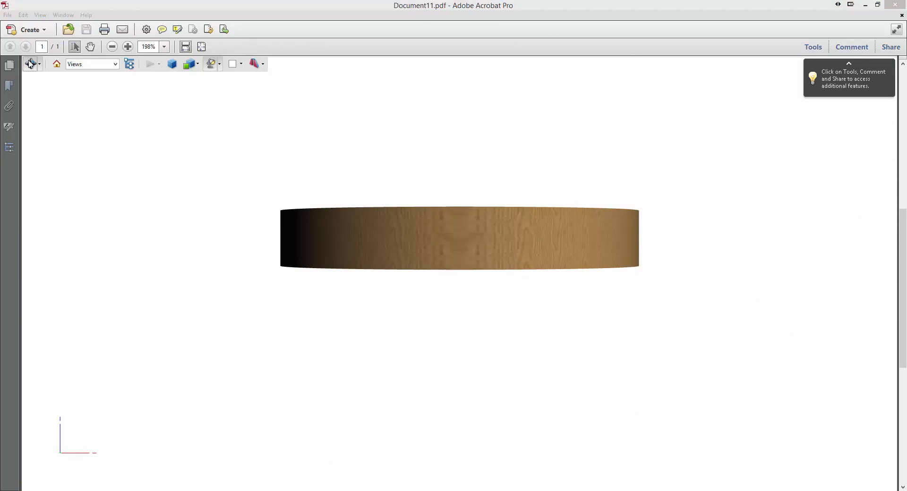
drag(372, 241, 419, 265)
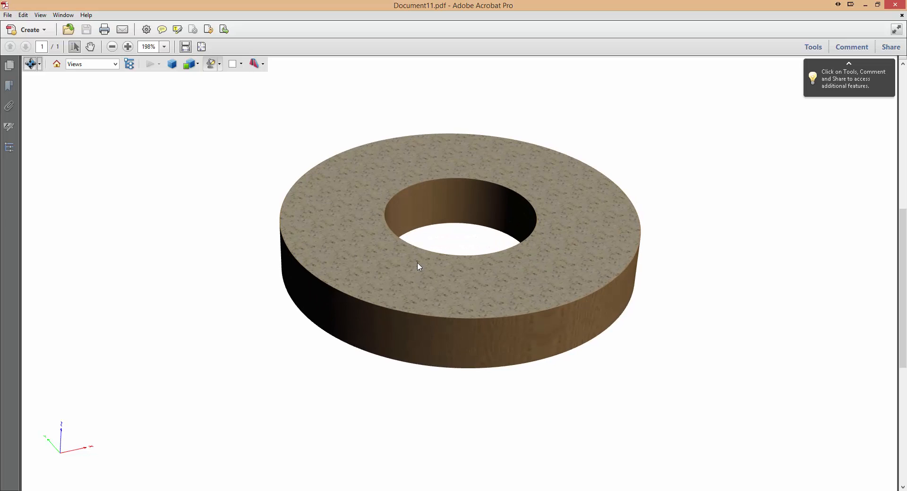
- Hide the Top_0_0 part through the PDF's model tree and orbit the ring to inspect its internal ribs
click(129, 64)
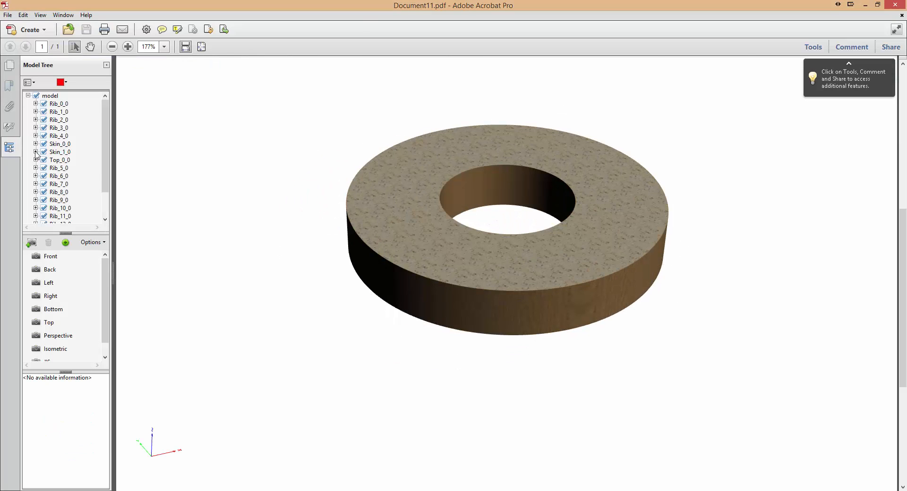
click(44, 159)
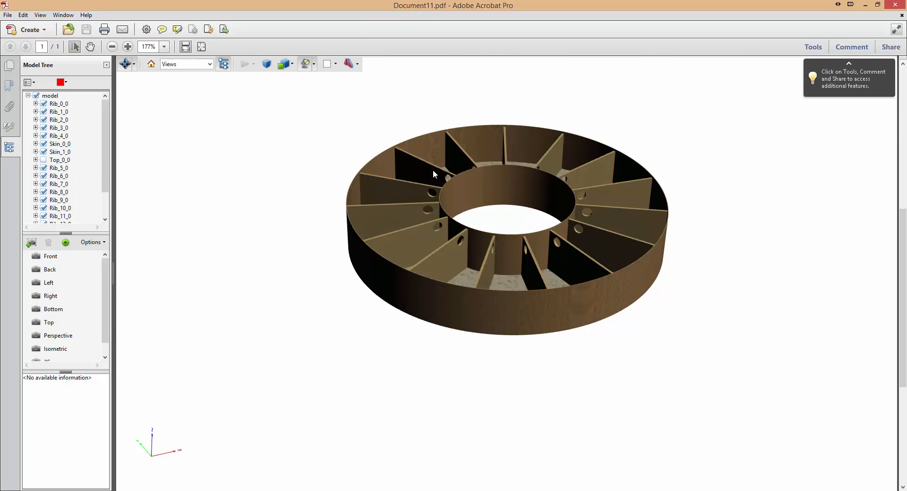
drag(490, 233, 477, 208)
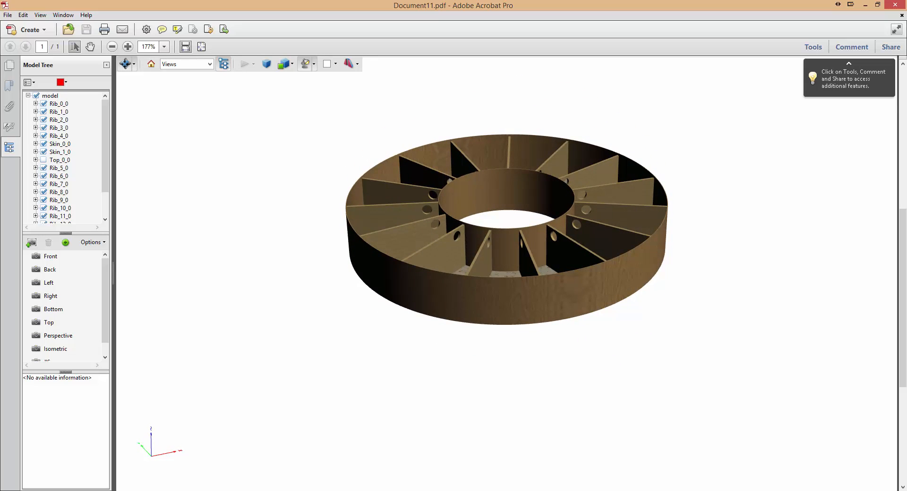